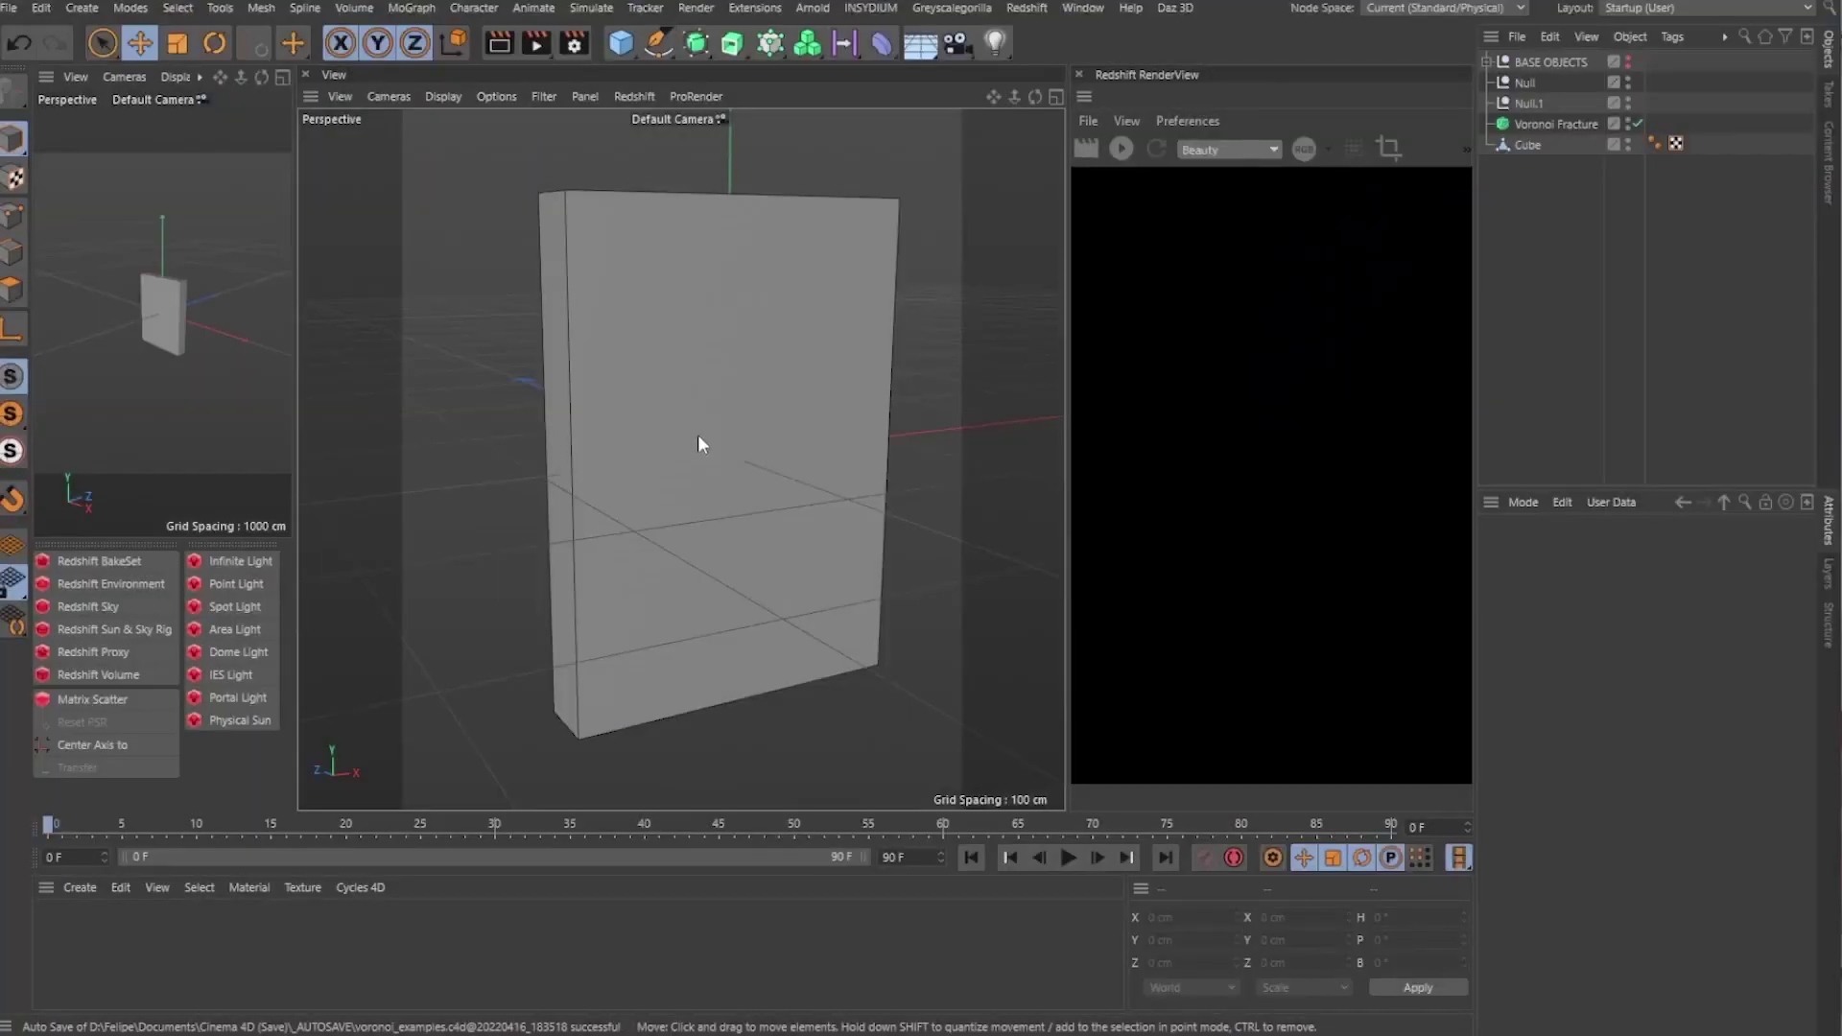
pyautogui.click(715, 432)
pyautogui.hotkey('ctrl', 'z')
pyautogui.hotkey('ctrl', 'z')
pyautogui.hotkey('ctrl', 'z')
pyautogui.hotkey('ctrl', 'z')
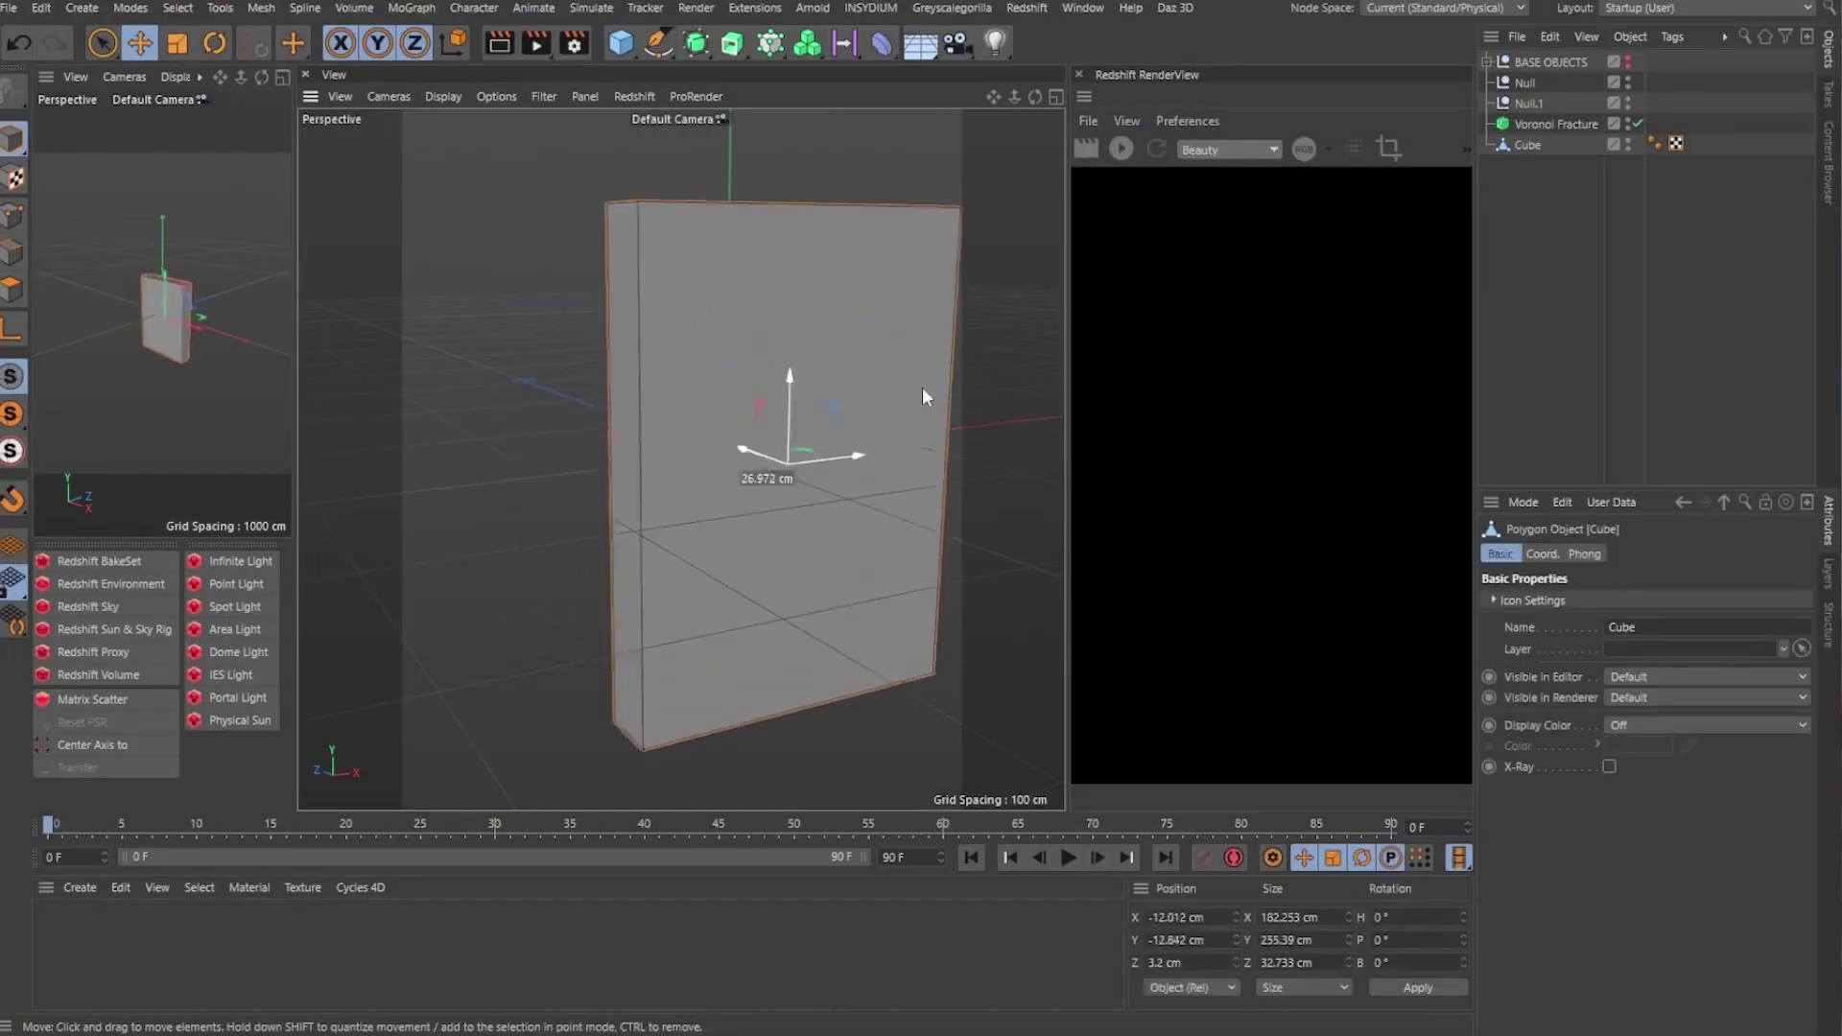
pyautogui.hotkey('ctrl', 'z')
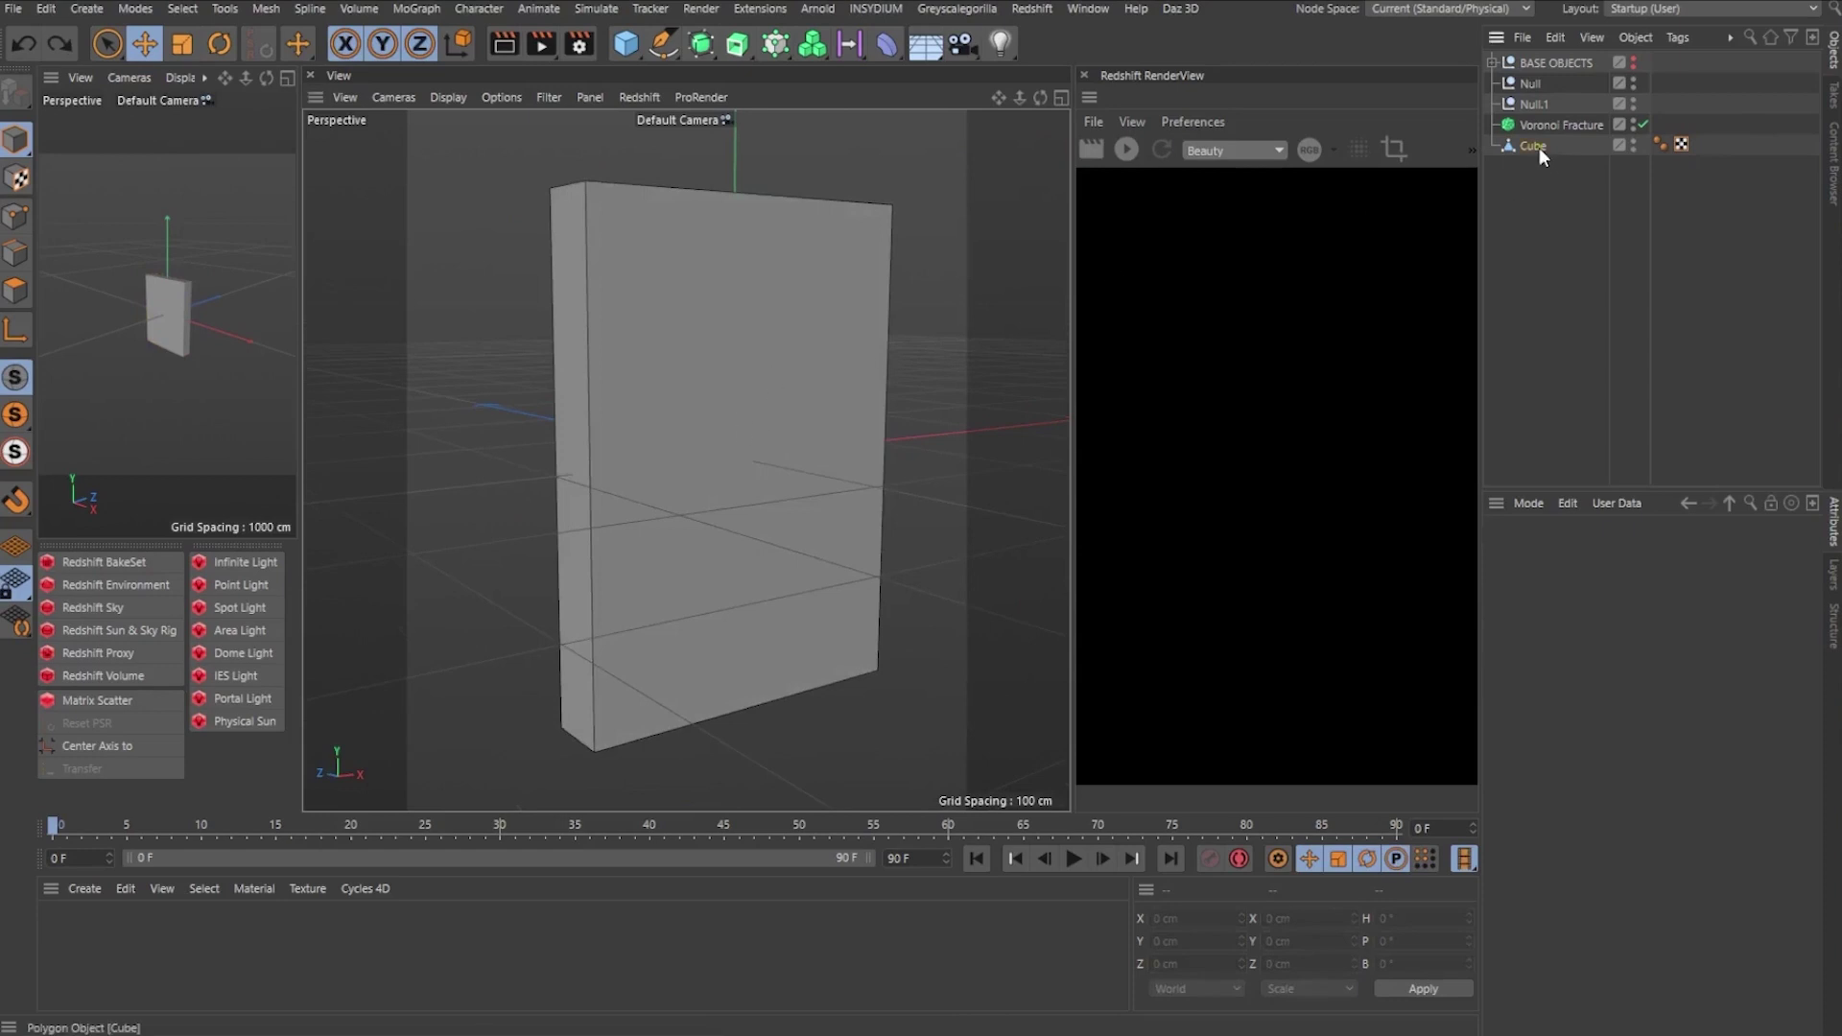
# Make the Cube a child of the Voronoi Fracture object.
pyautogui.moveTo(1539, 147); pyautogui.dragTo(1580, 128)
pyautogui.keyDown('alt'); pyautogui.moveTo(737, 447); pyautogui.dragTo(792, 462, button='right'); pyautogui.keyUp('alt')
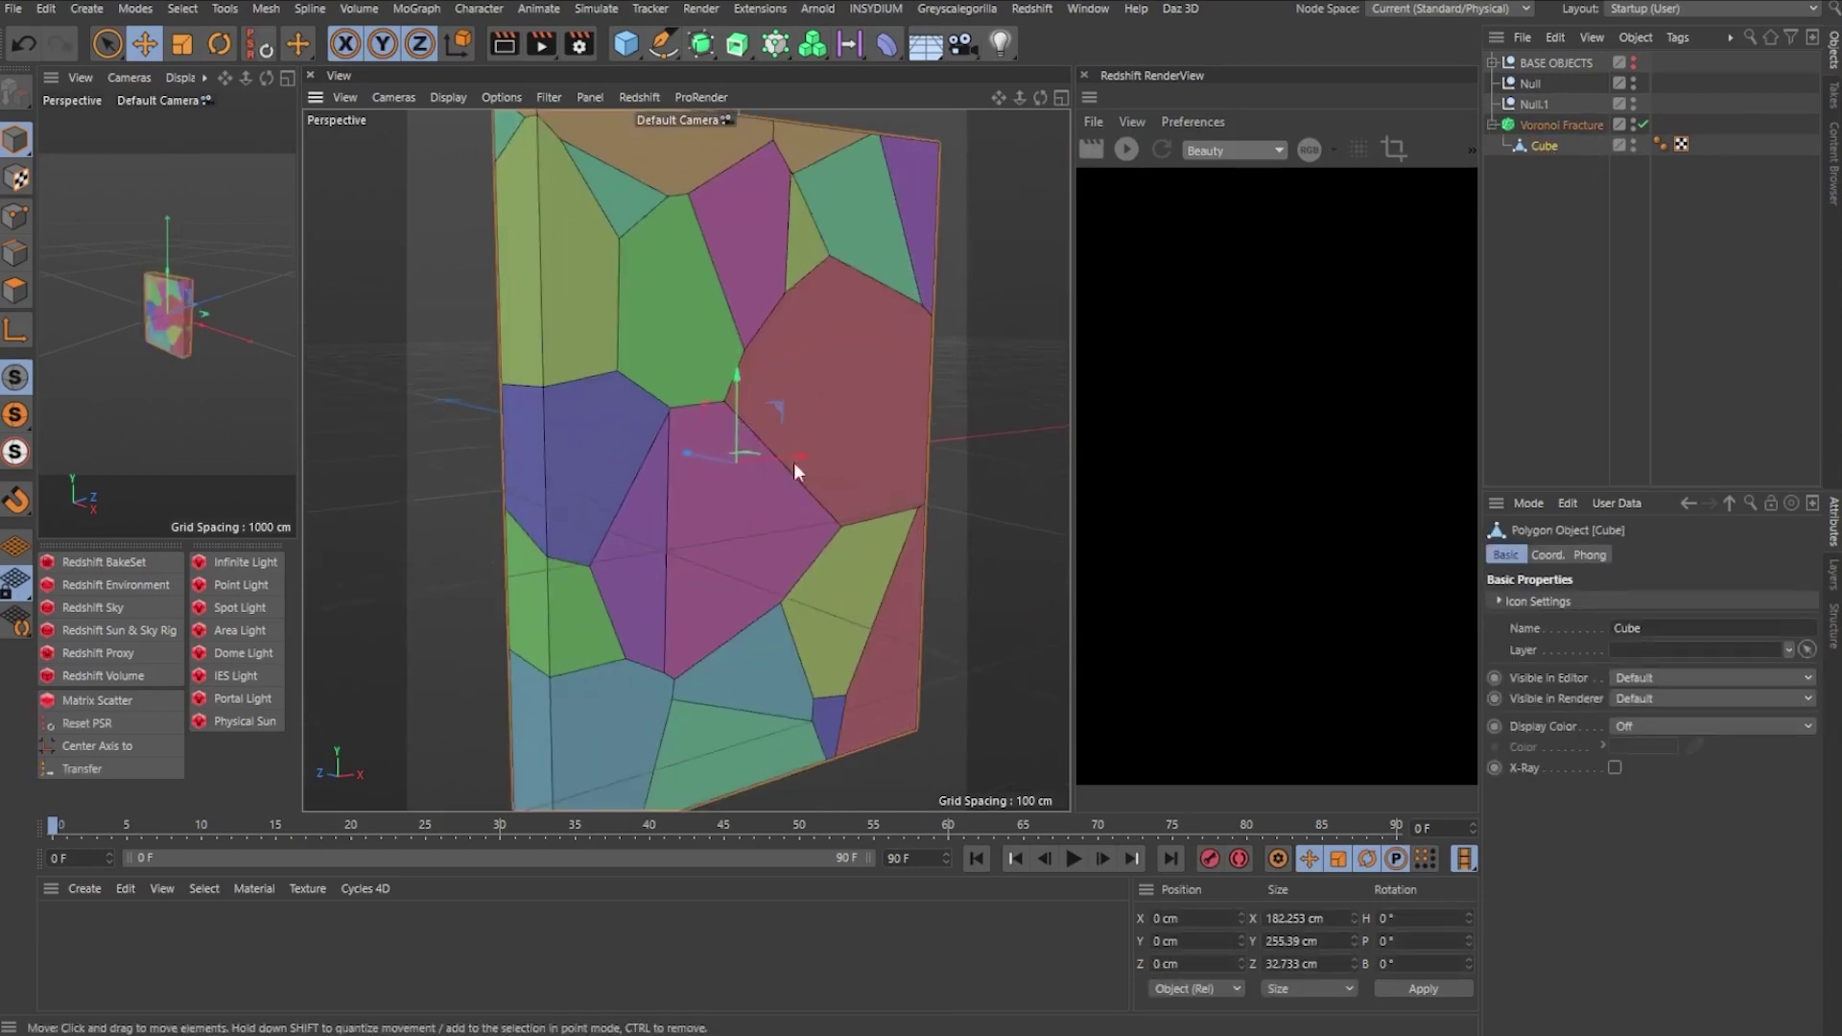
pyautogui.keyDown('alt'); pyautogui.moveTo(792, 463); pyautogui.dragTo(779, 459); pyautogui.keyUp('alt')
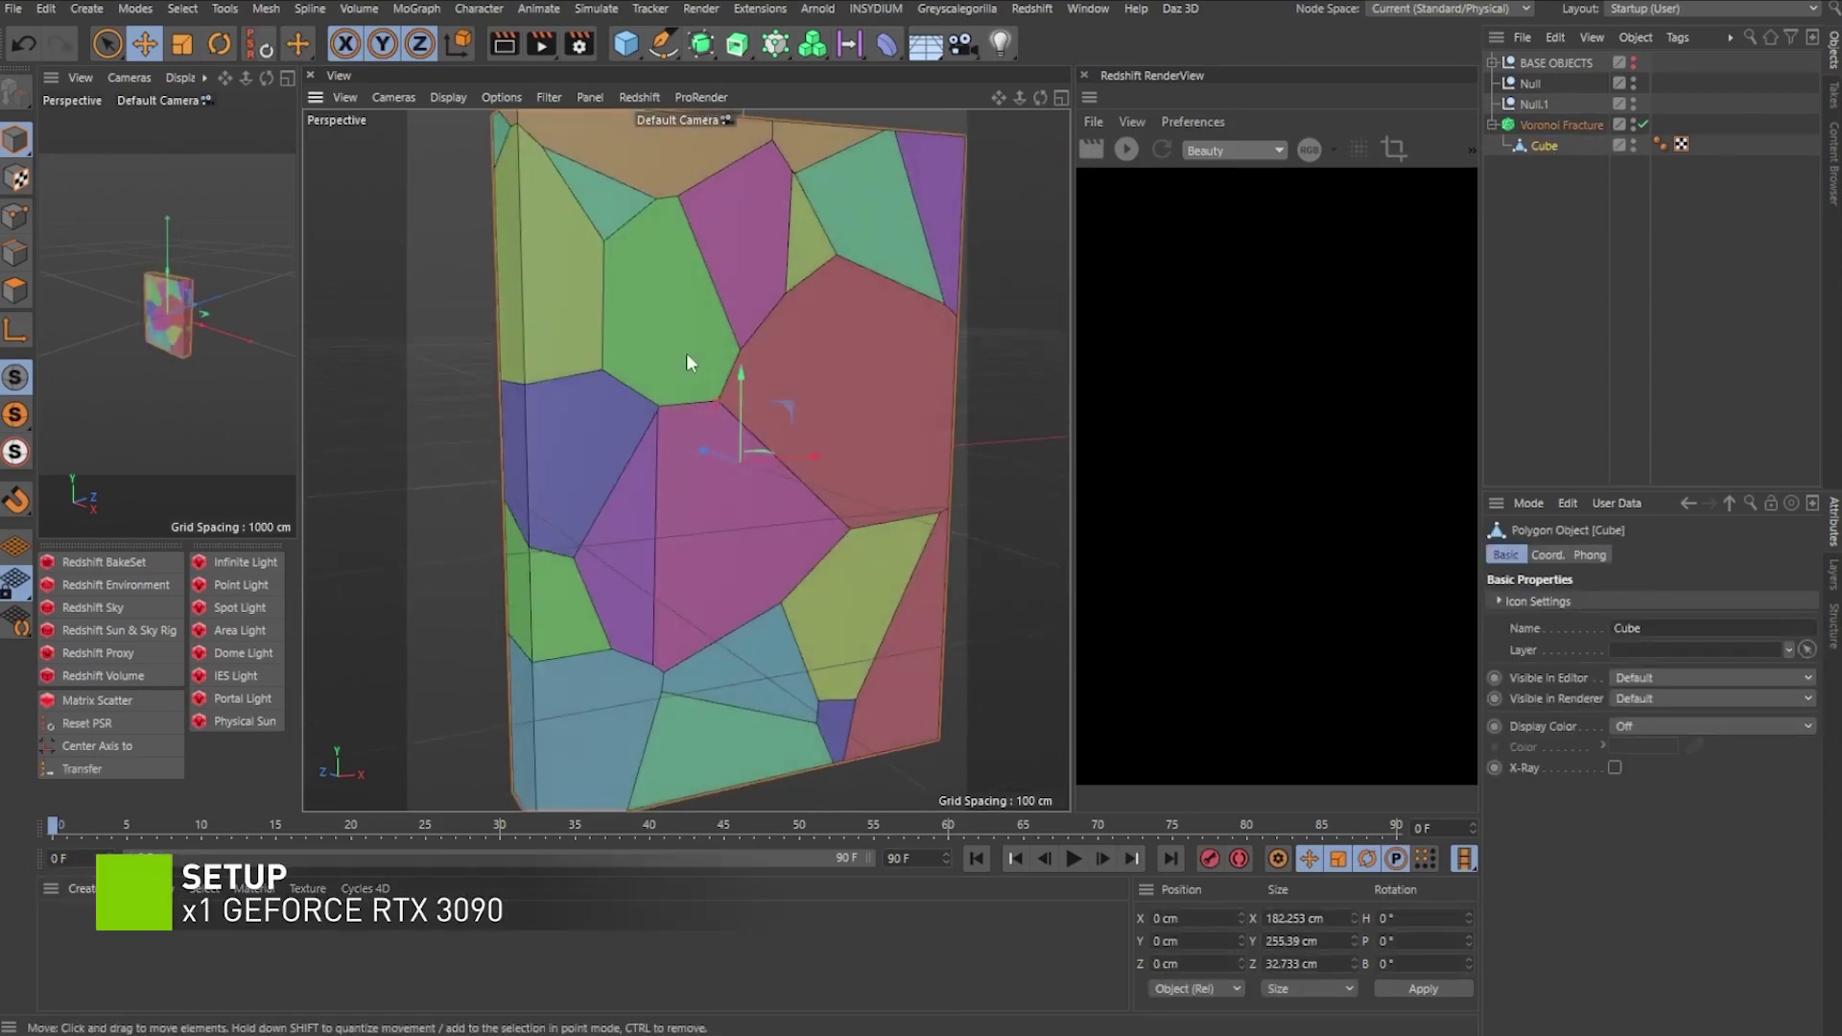
# Disable the Point Generator - Distribution source of the Voronoi Fracture.
pyautogui.click(1561, 125)
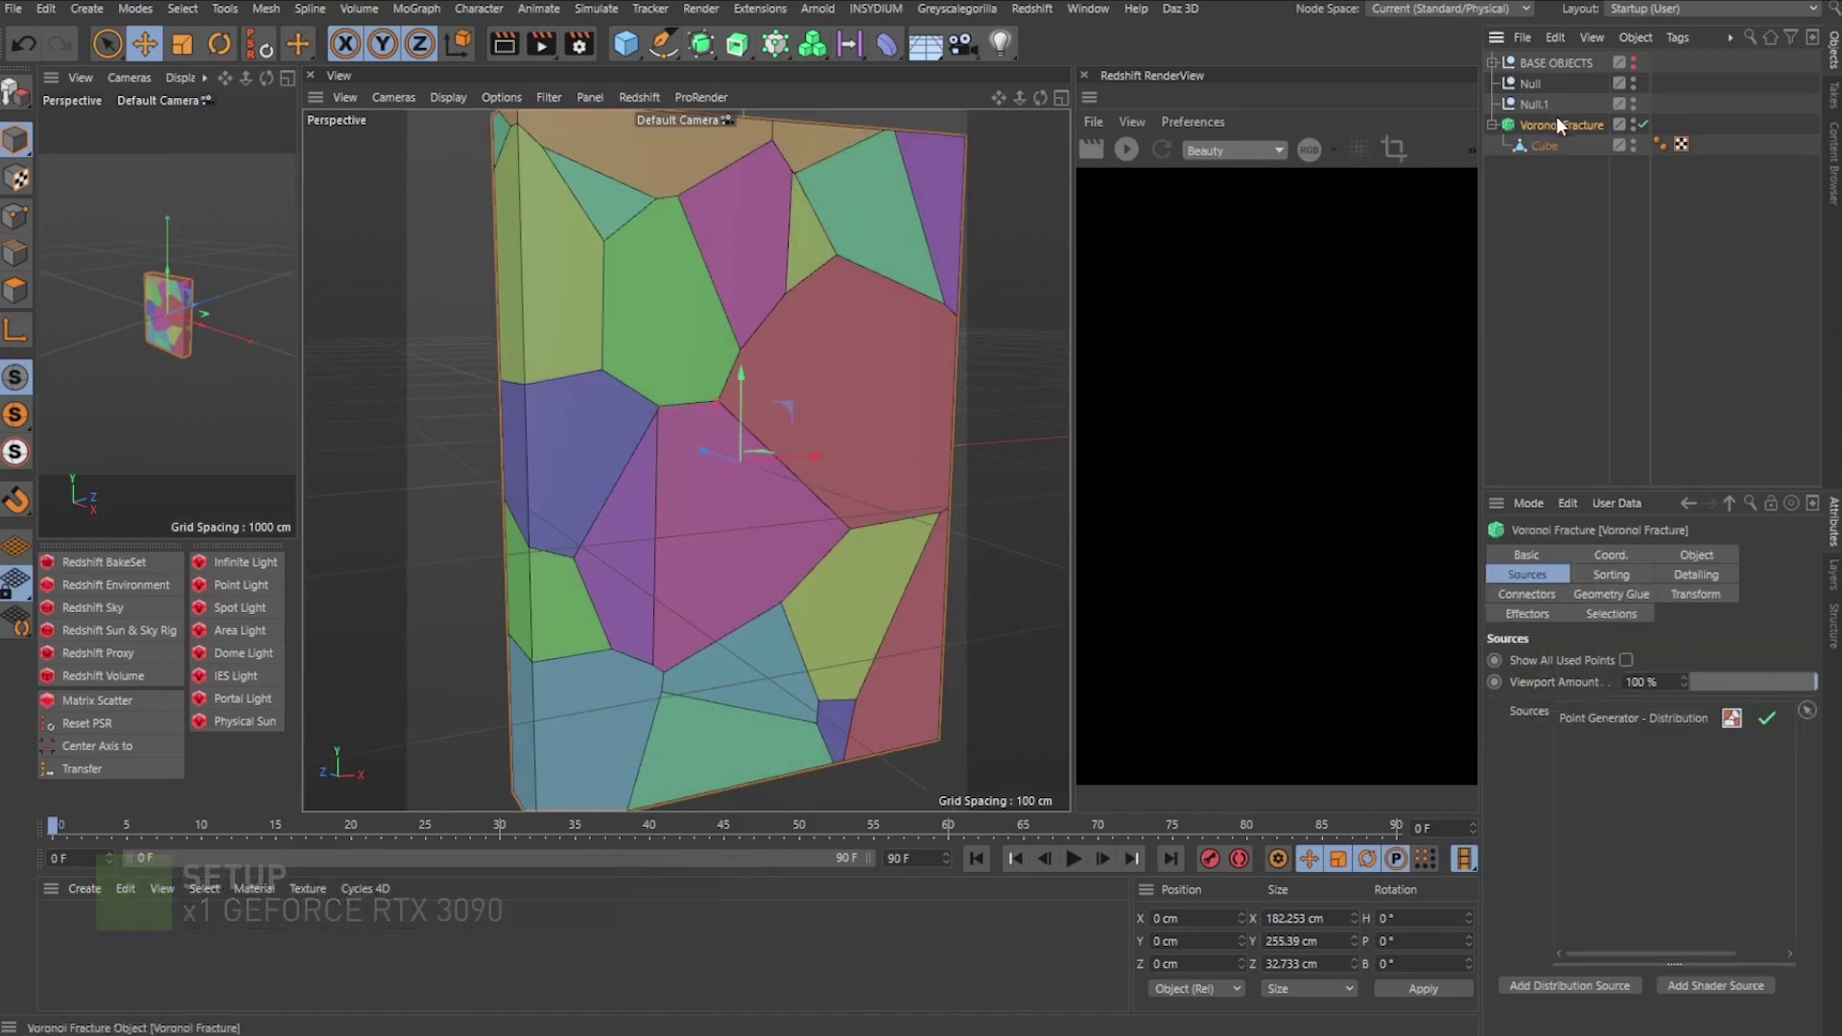
pyautogui.click(1631, 718)
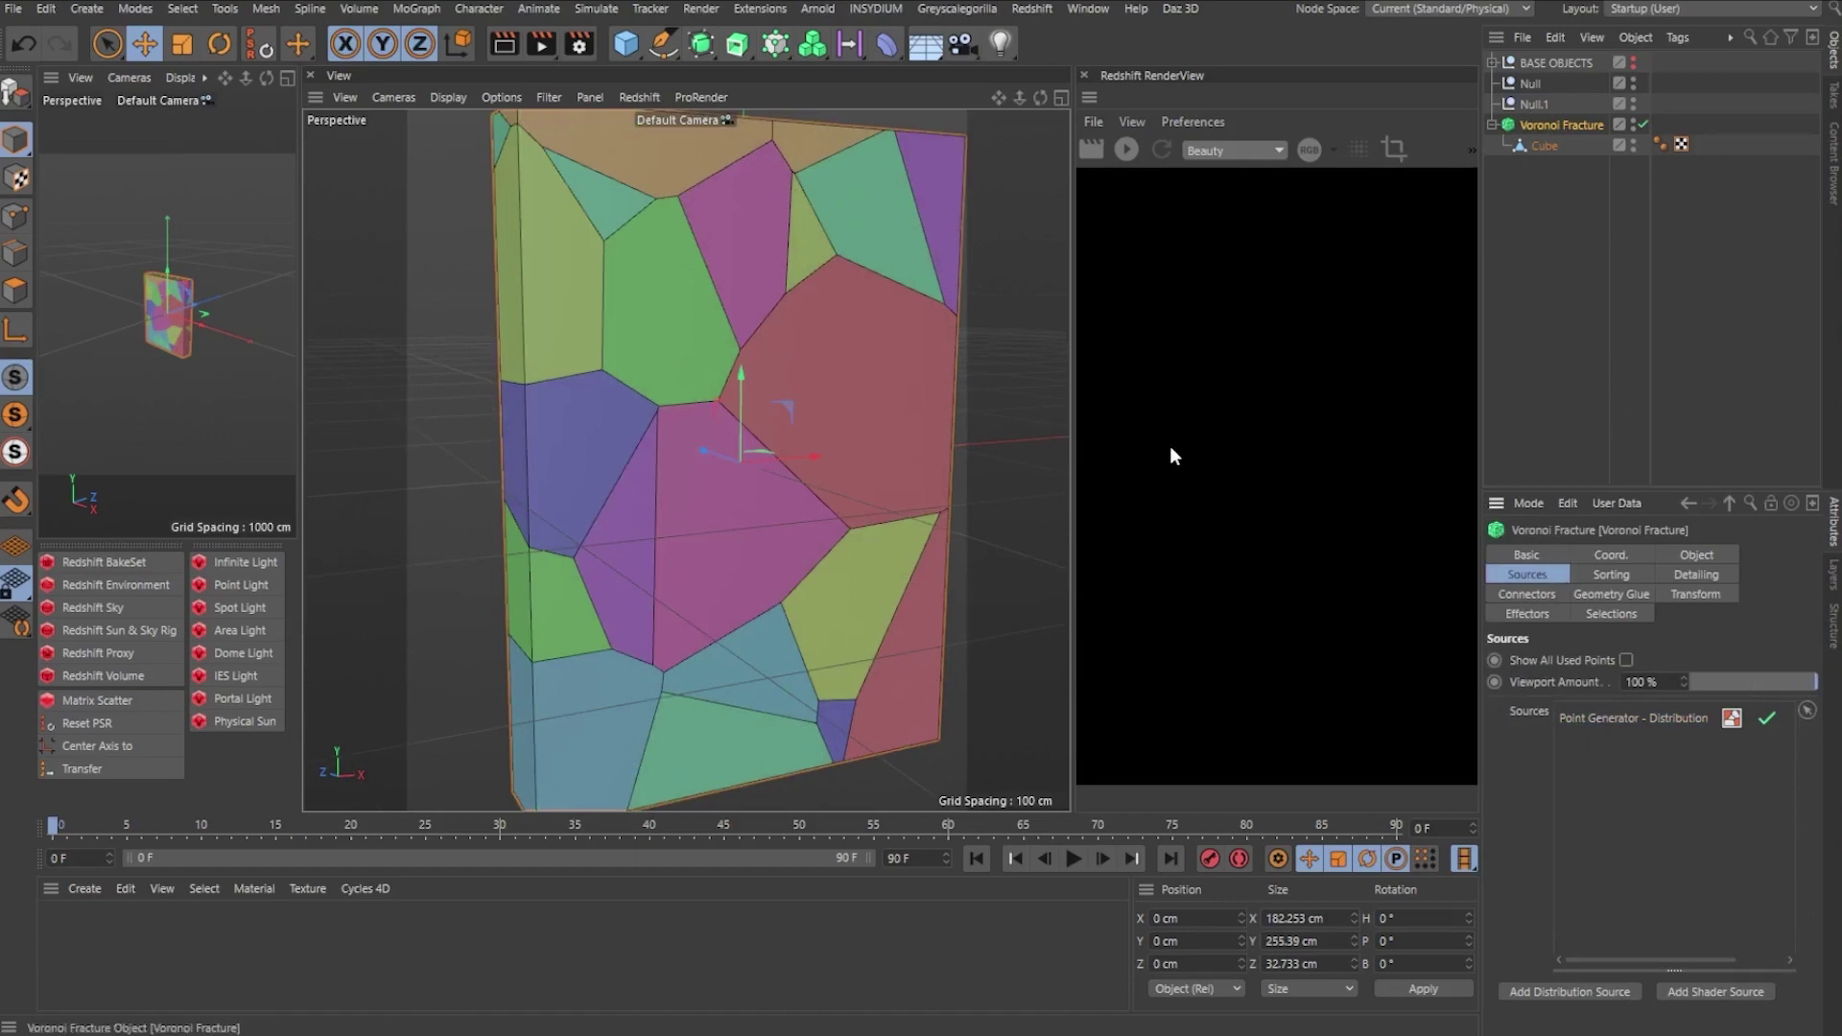
pyautogui.keyDown('alt'); pyautogui.moveTo(873, 470); pyautogui.dragTo(799, 451); pyautogui.keyUp('alt')
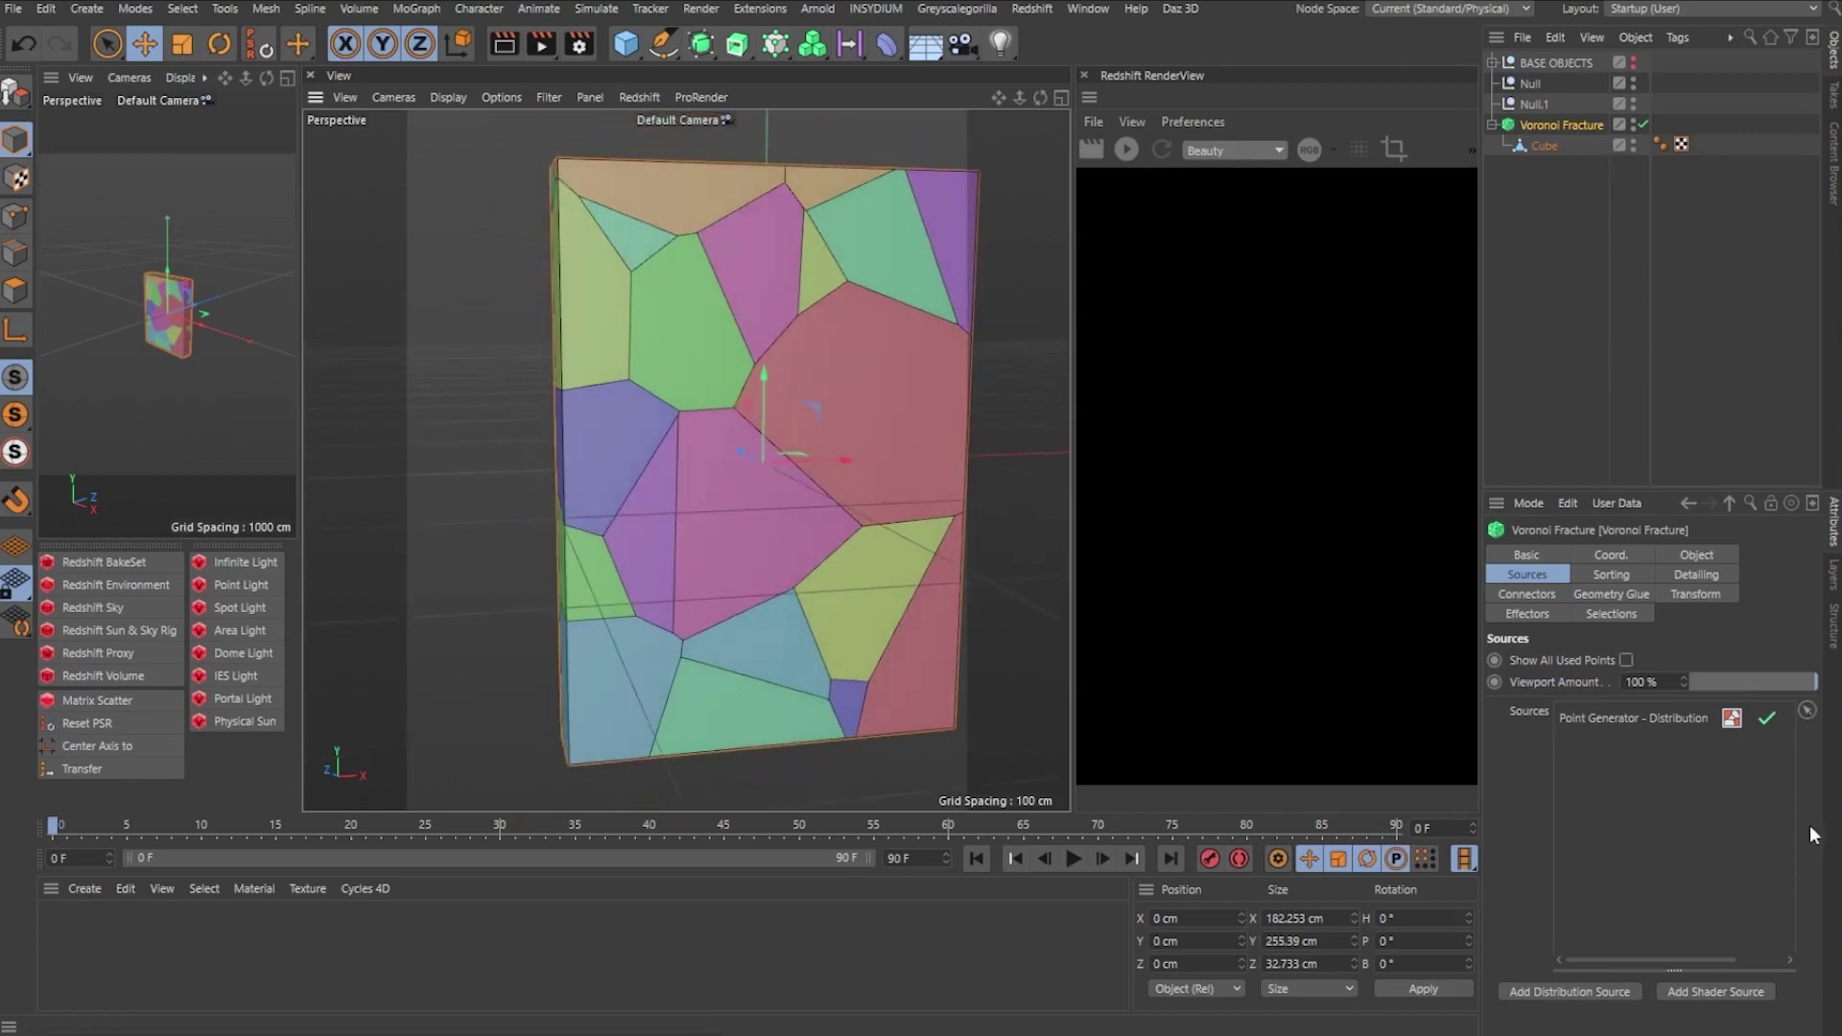
pyautogui.click(1767, 719)
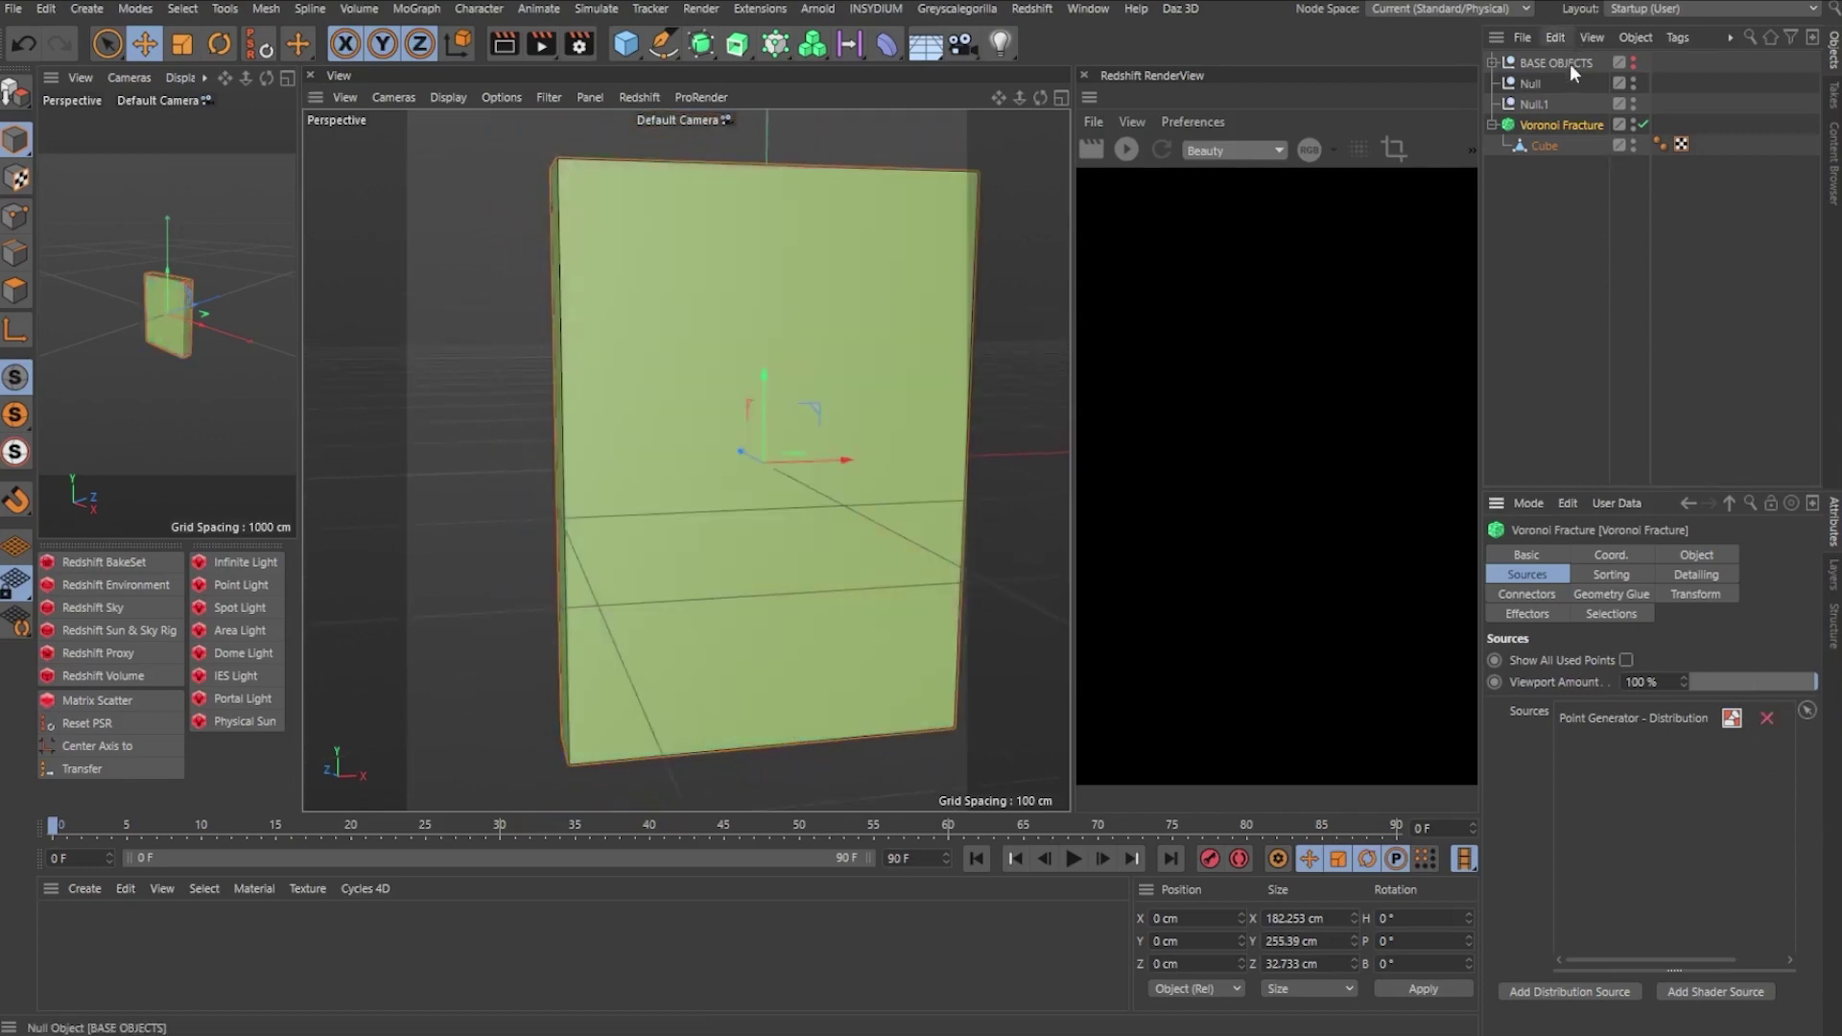
# Add the Null and Null.1 objects to the Voronoi Fracture's sources.
pyautogui.click(1539, 82)
pyautogui.keyDown('shift'); pyautogui.click(1555, 132); pyautogui.keyUp('shift')
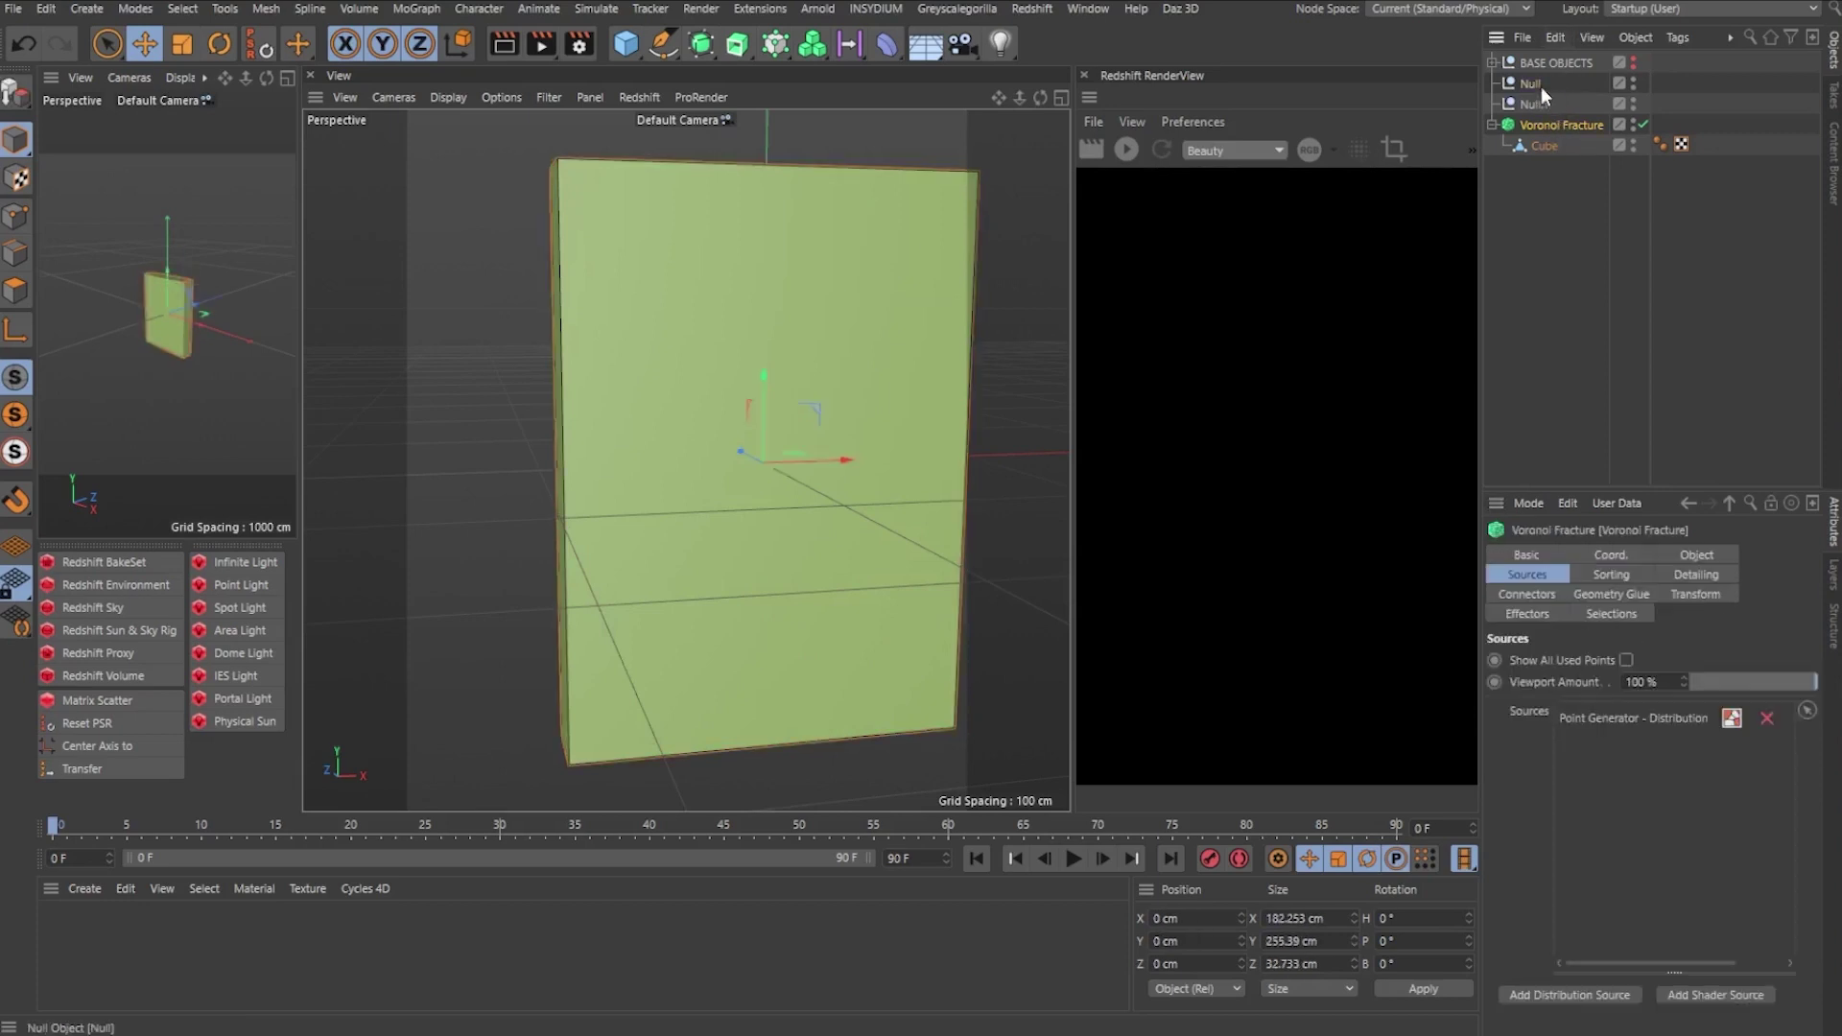
pyautogui.moveTo(1535, 82); pyautogui.dragTo(1697, 401)
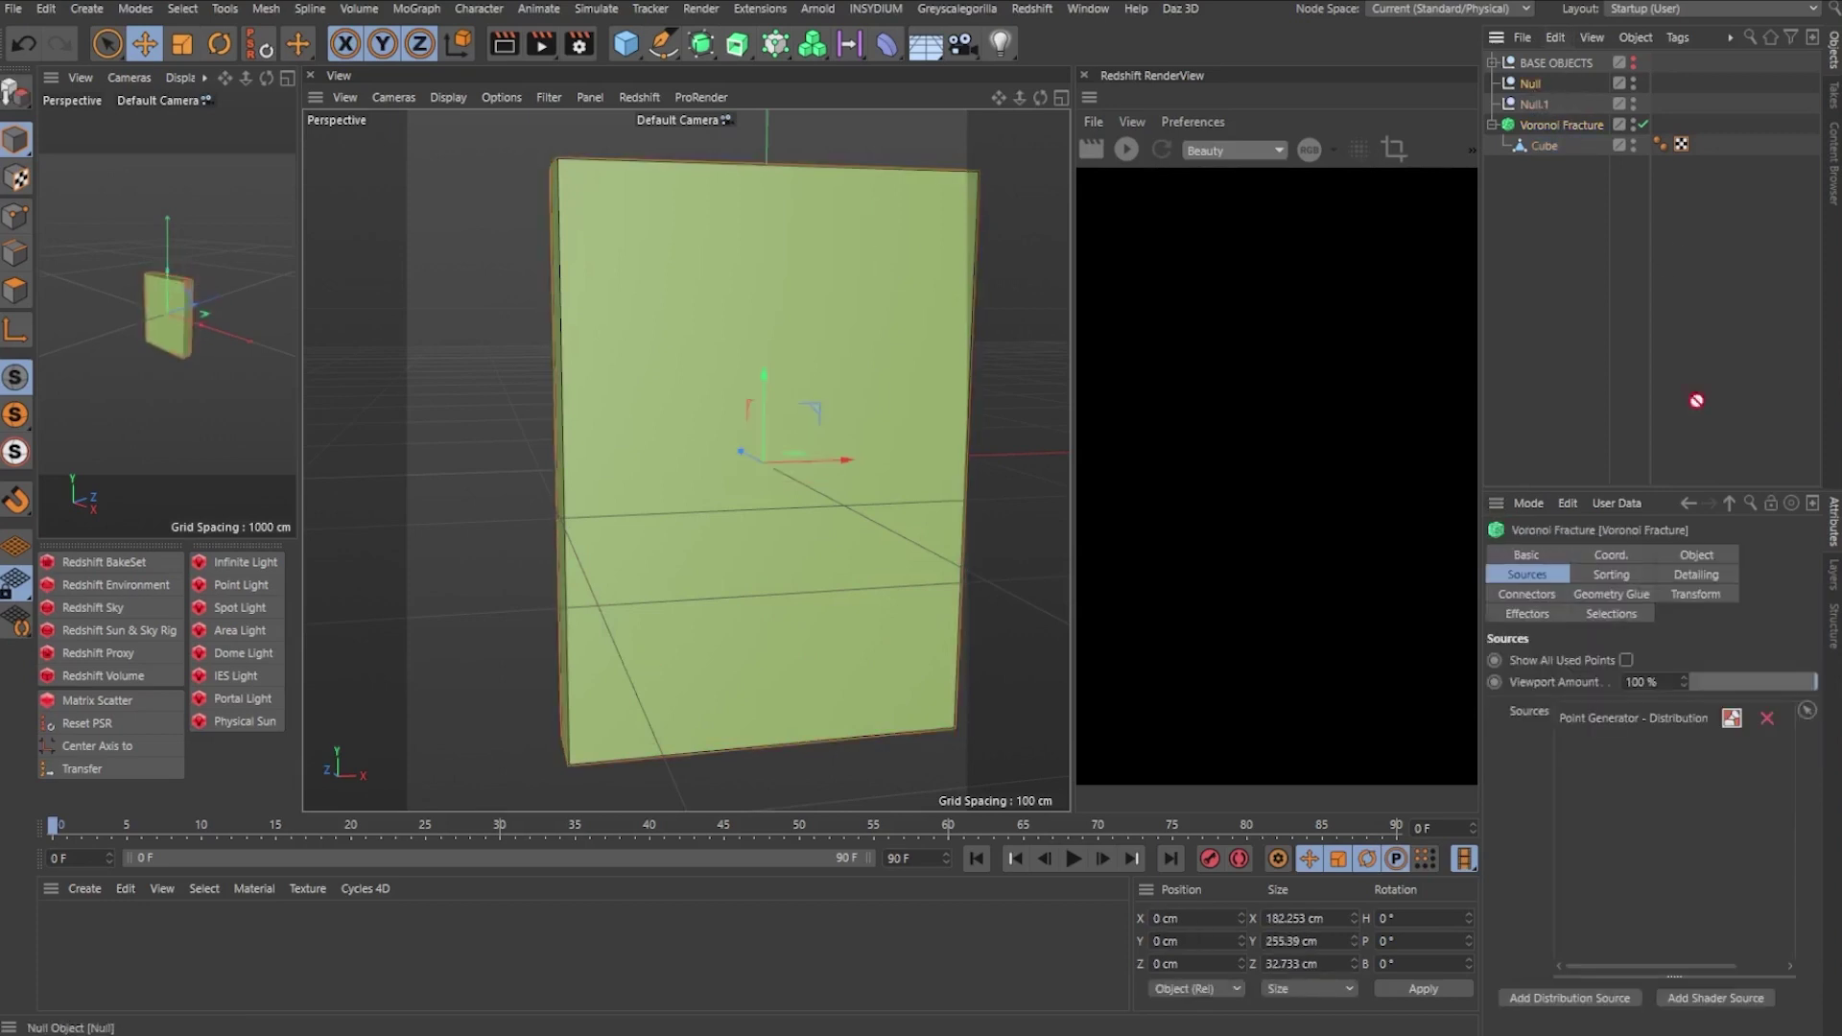
pyautogui.moveTo(1599, 787); pyautogui.dragTo(1568, 811)
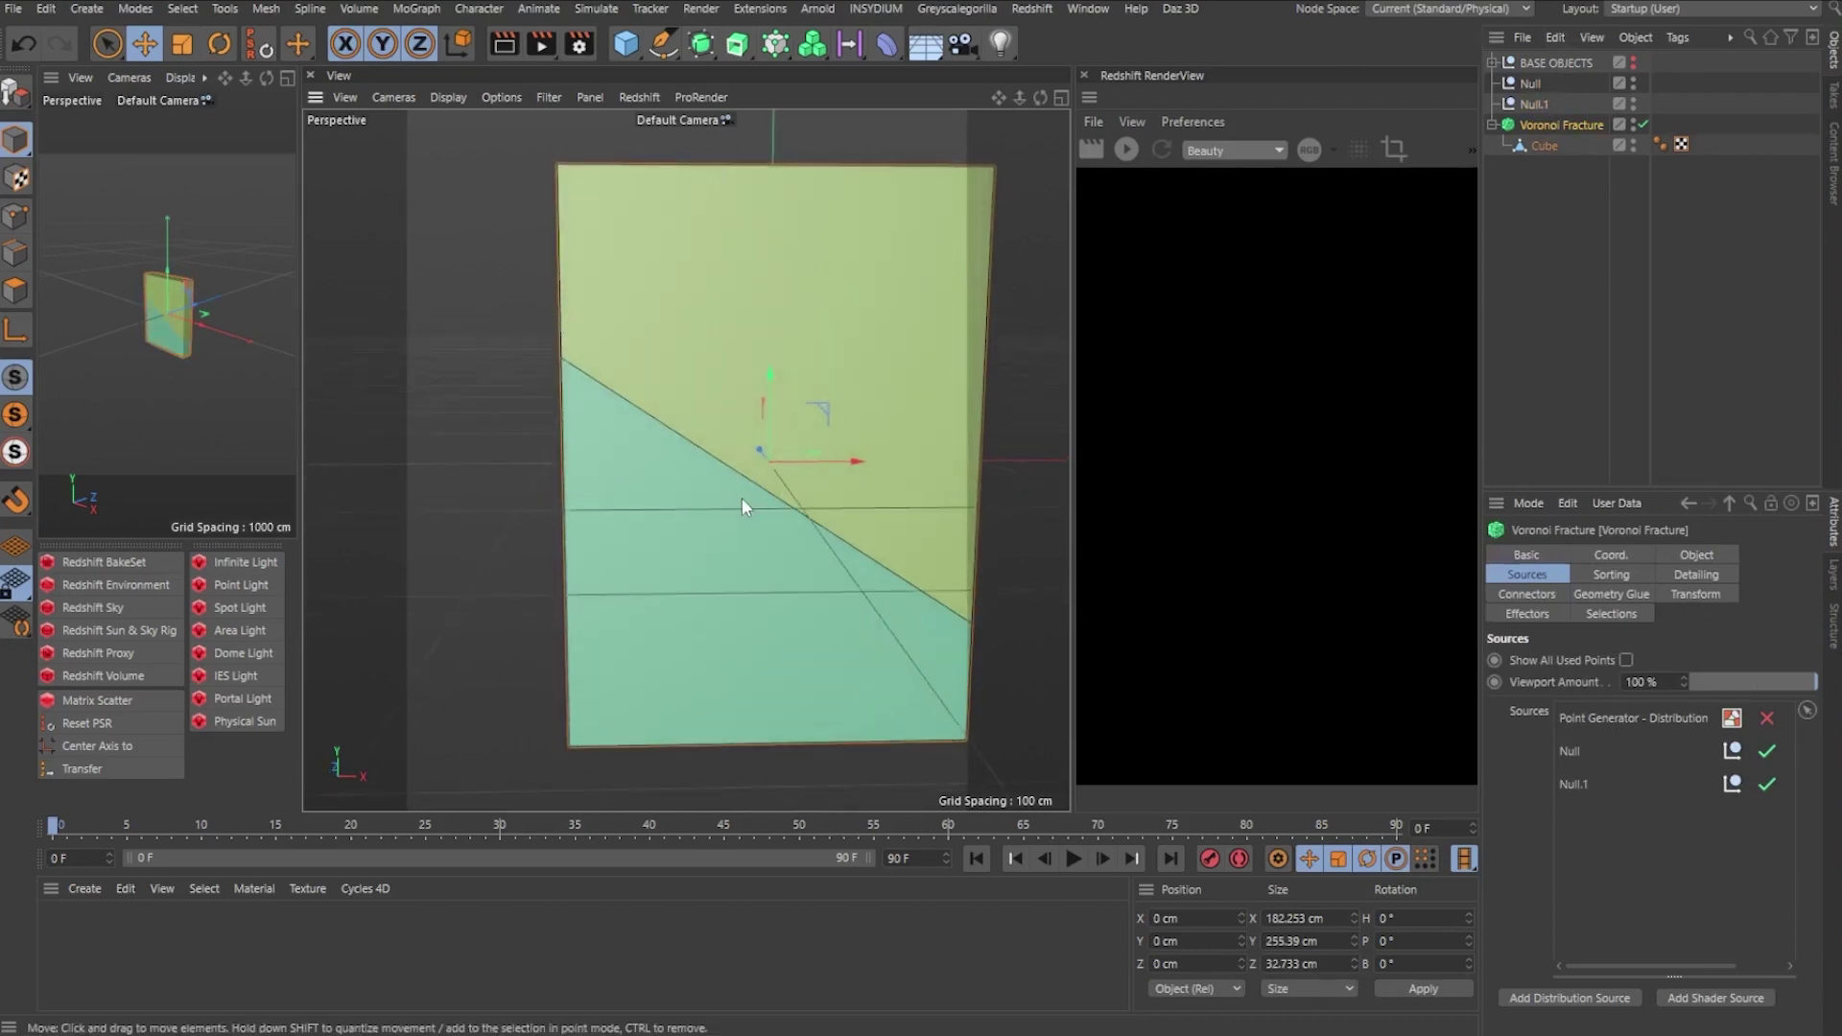
# In the front view, highlight each null's source point and move Null to about X 42 cm, Y 82 cm.
pyautogui.press('F4')
pyautogui.scroll(-3, 791, 447)
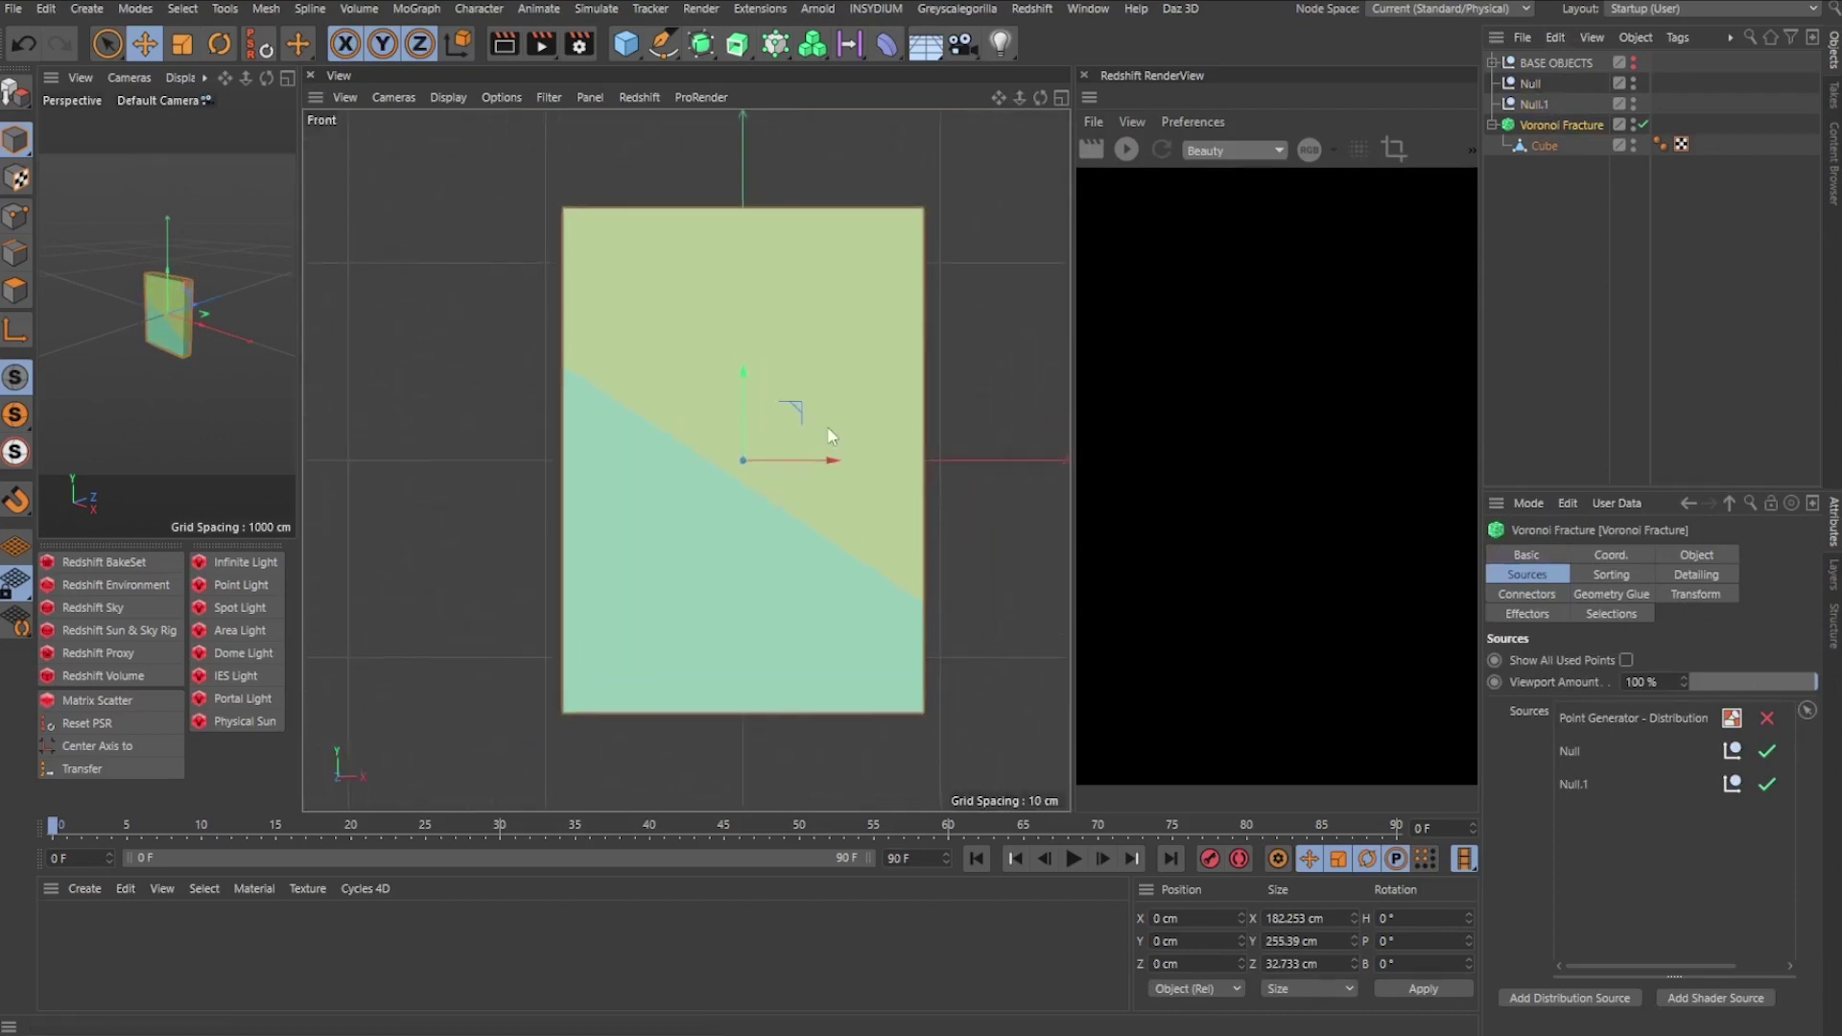
pyautogui.click(1584, 752)
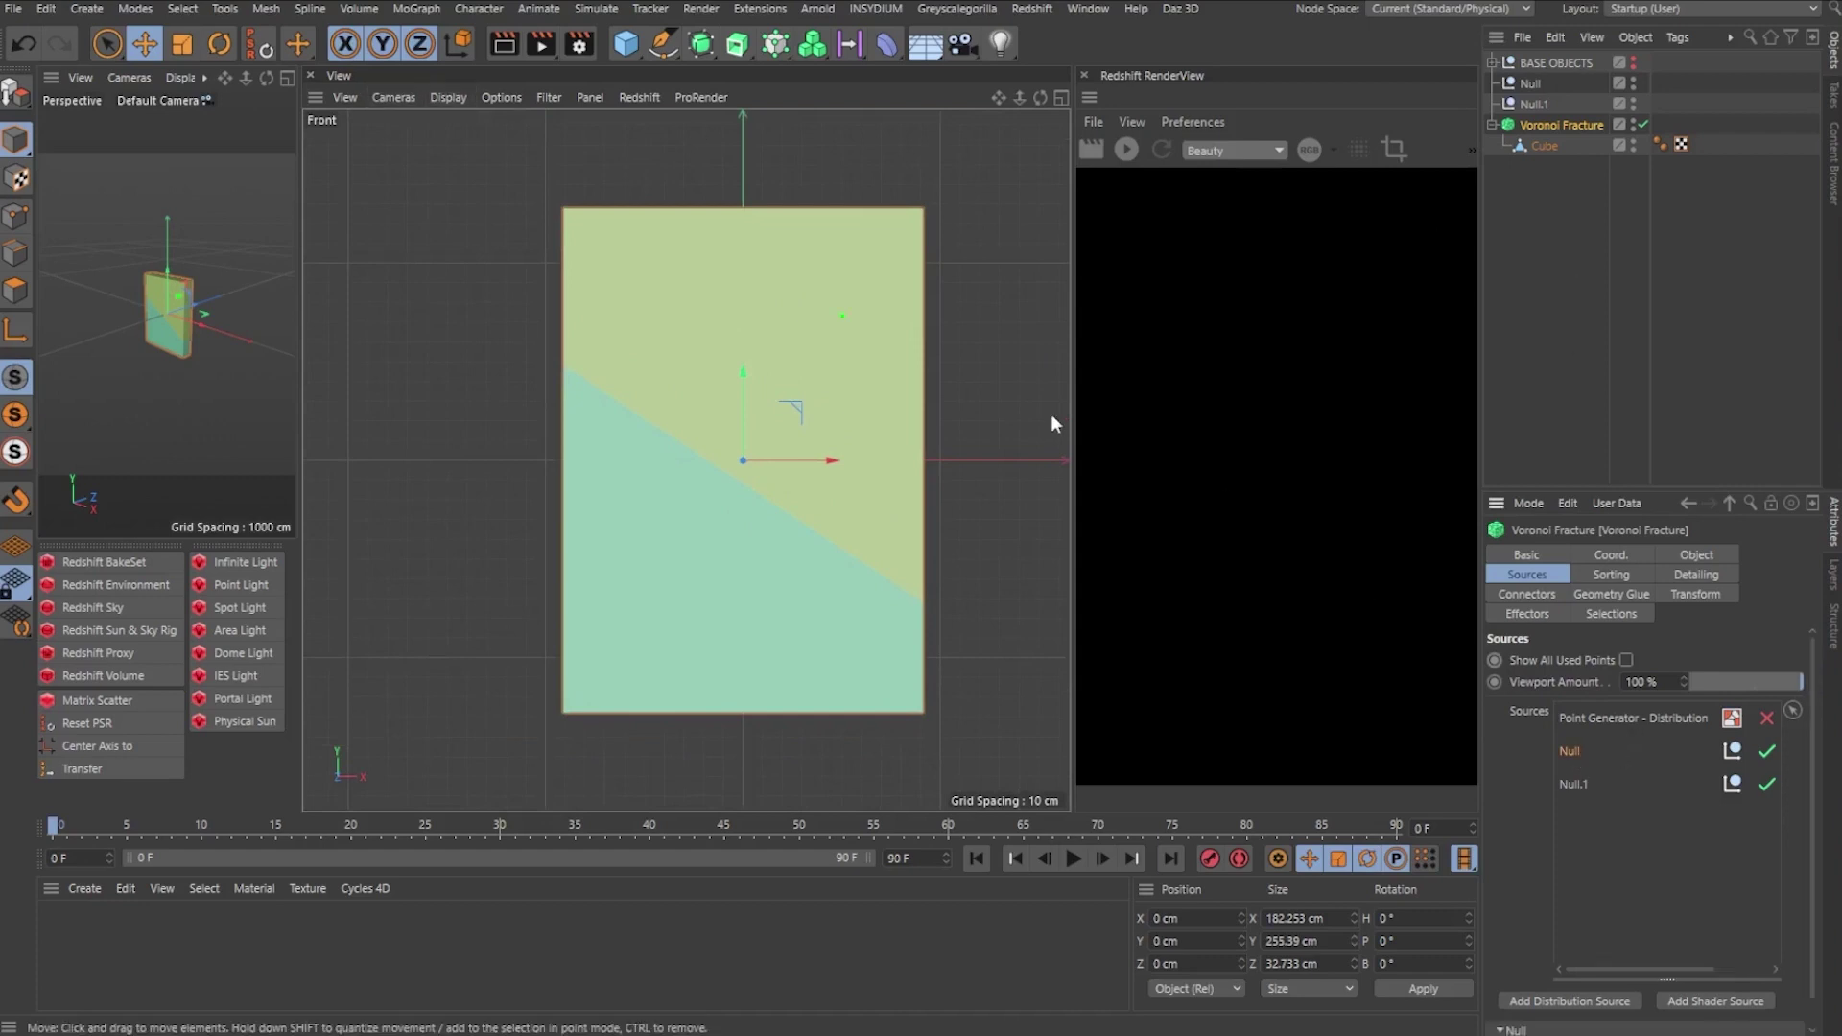
pyautogui.click(1575, 783)
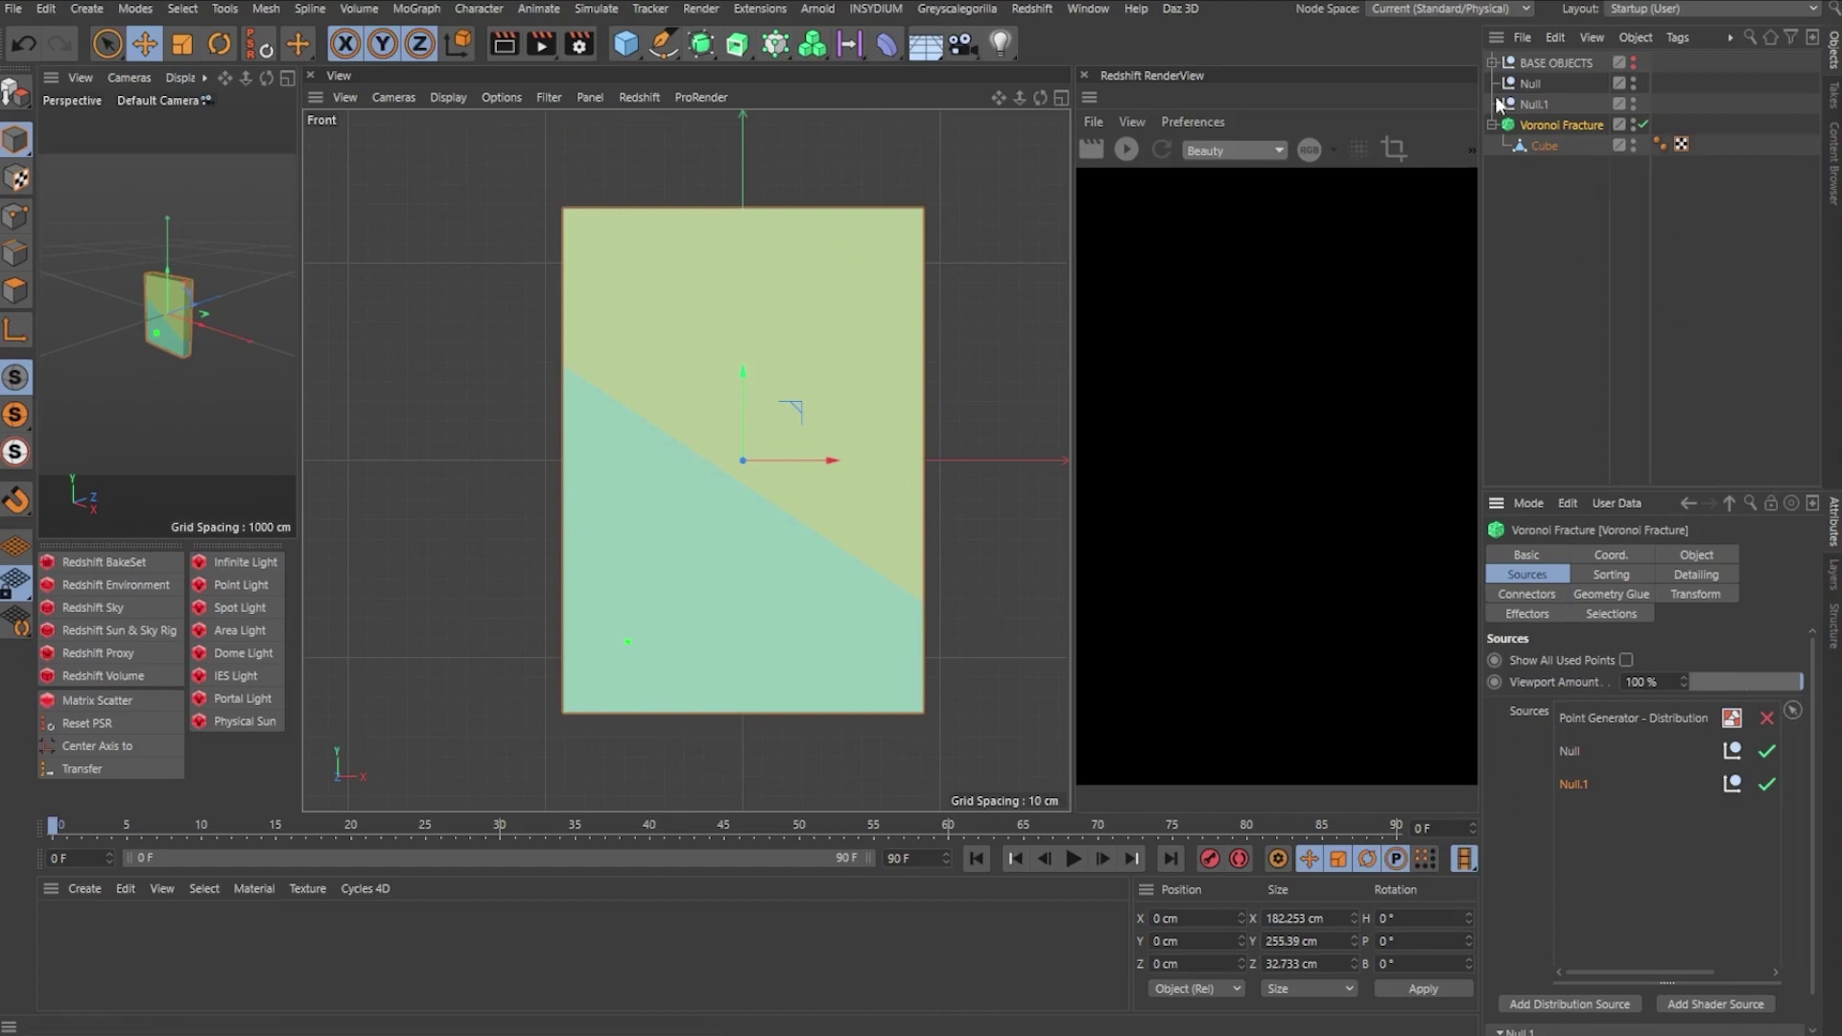
pyautogui.click(1531, 84)
pyautogui.moveTo(900, 278)
pyautogui.mouseDown()
pyautogui.moveTo(942, 313)
pyautogui.moveTo(1019, 479)
pyautogui.moveTo(873, 221)
pyautogui.moveTo(897, 267)
pyautogui.moveTo(904, 245)
pyautogui.mouseUp()
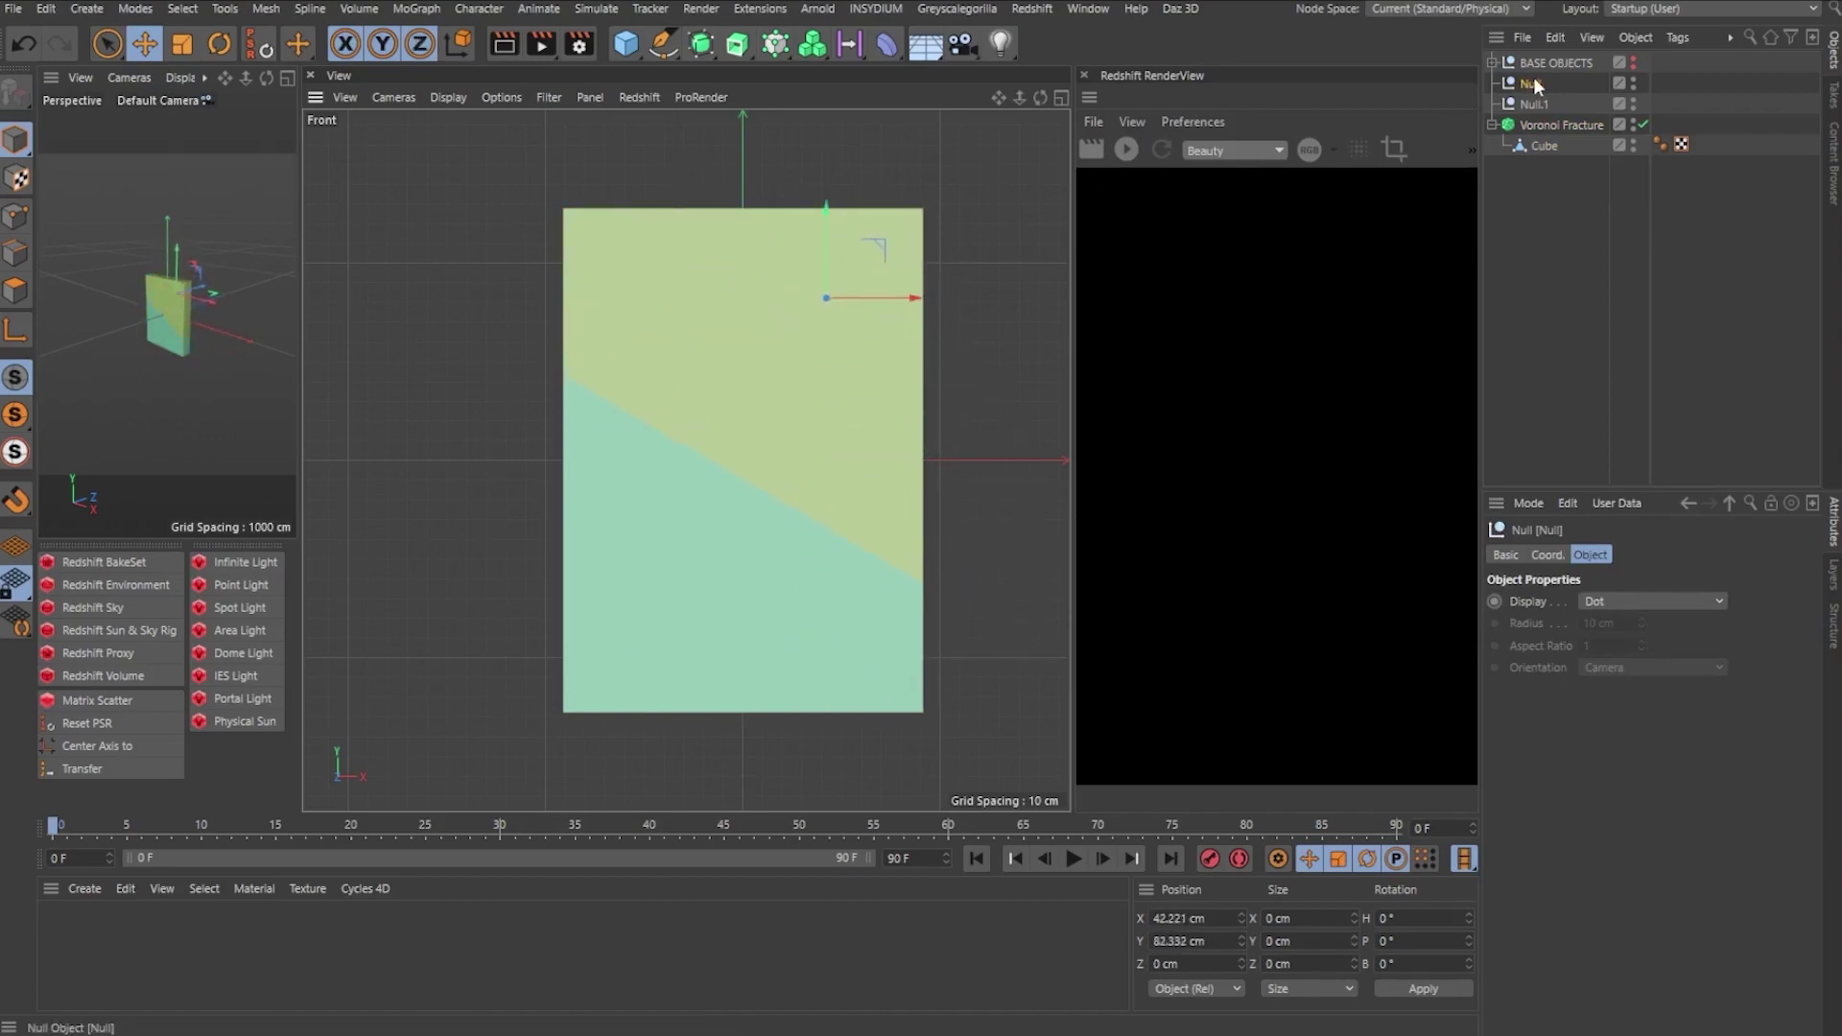
# Add a duplicate of Null to the fracture sources and place it at about X 86 cm, Y -75 cm.
pyautogui.click(1581, 144)
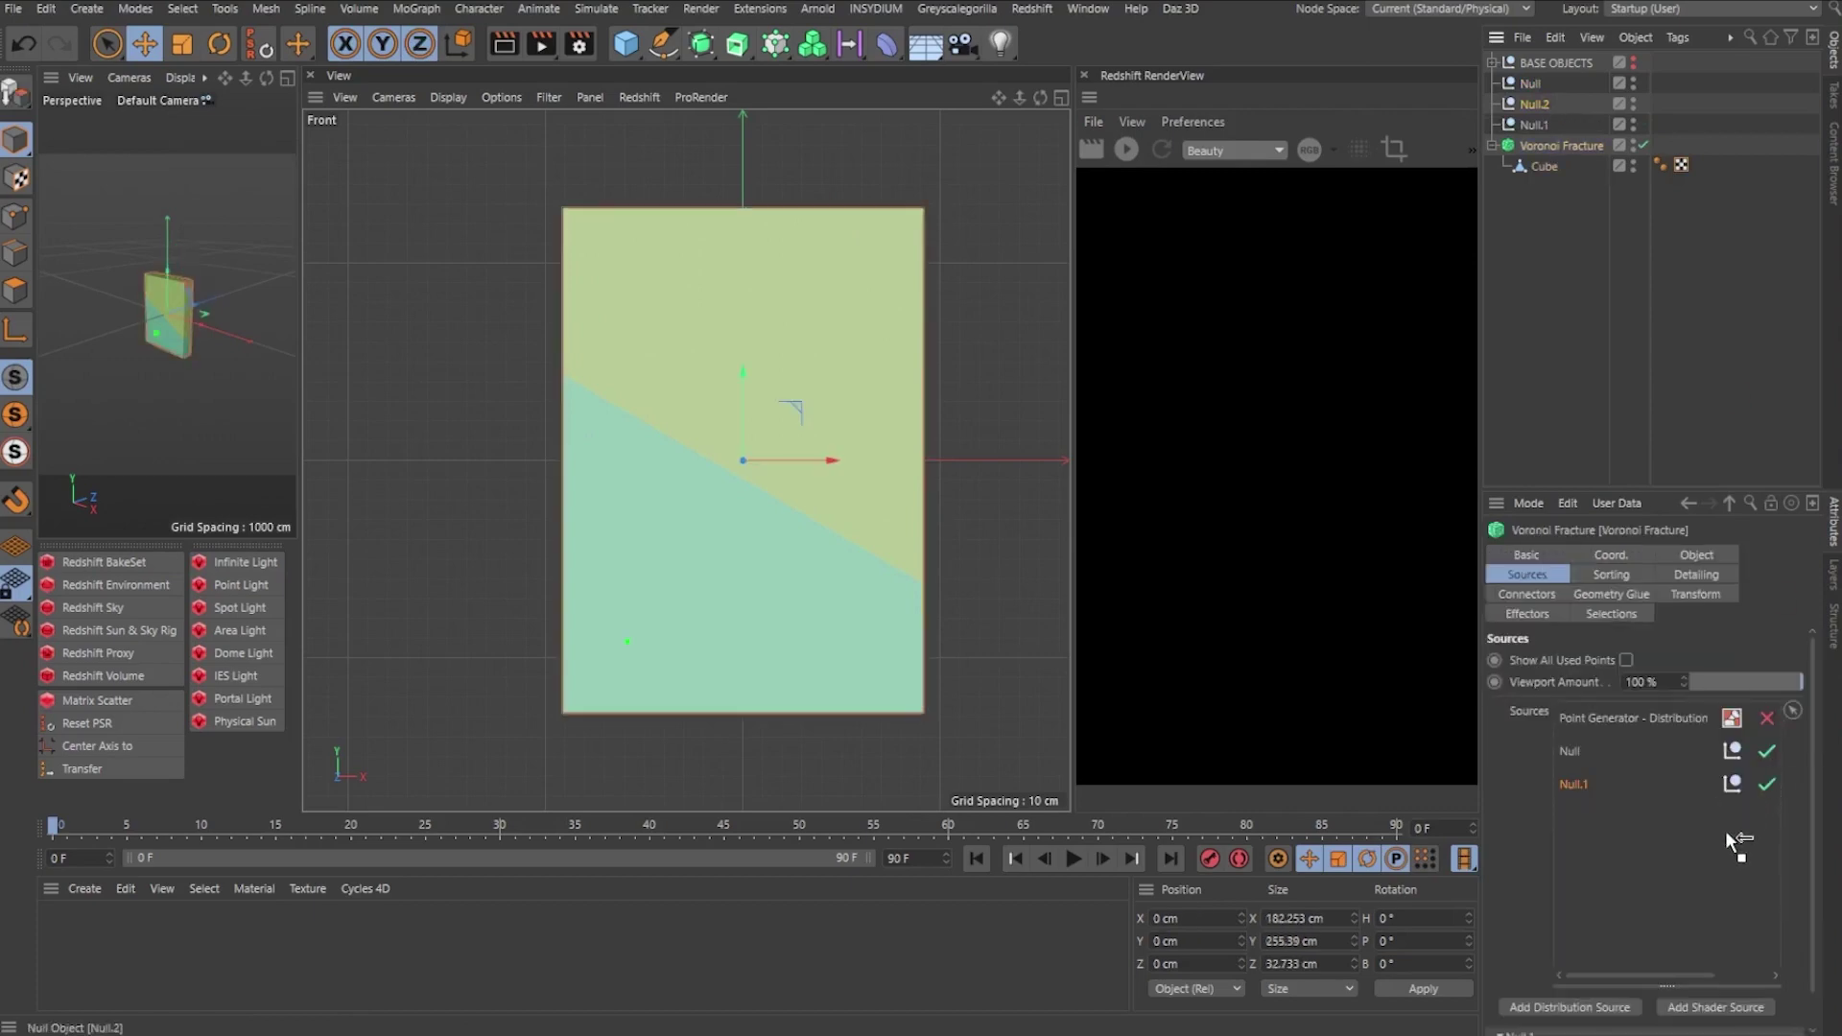
pyautogui.moveTo(1725, 831); pyautogui.dragTo(1720, 832)
pyautogui.click(1535, 104)
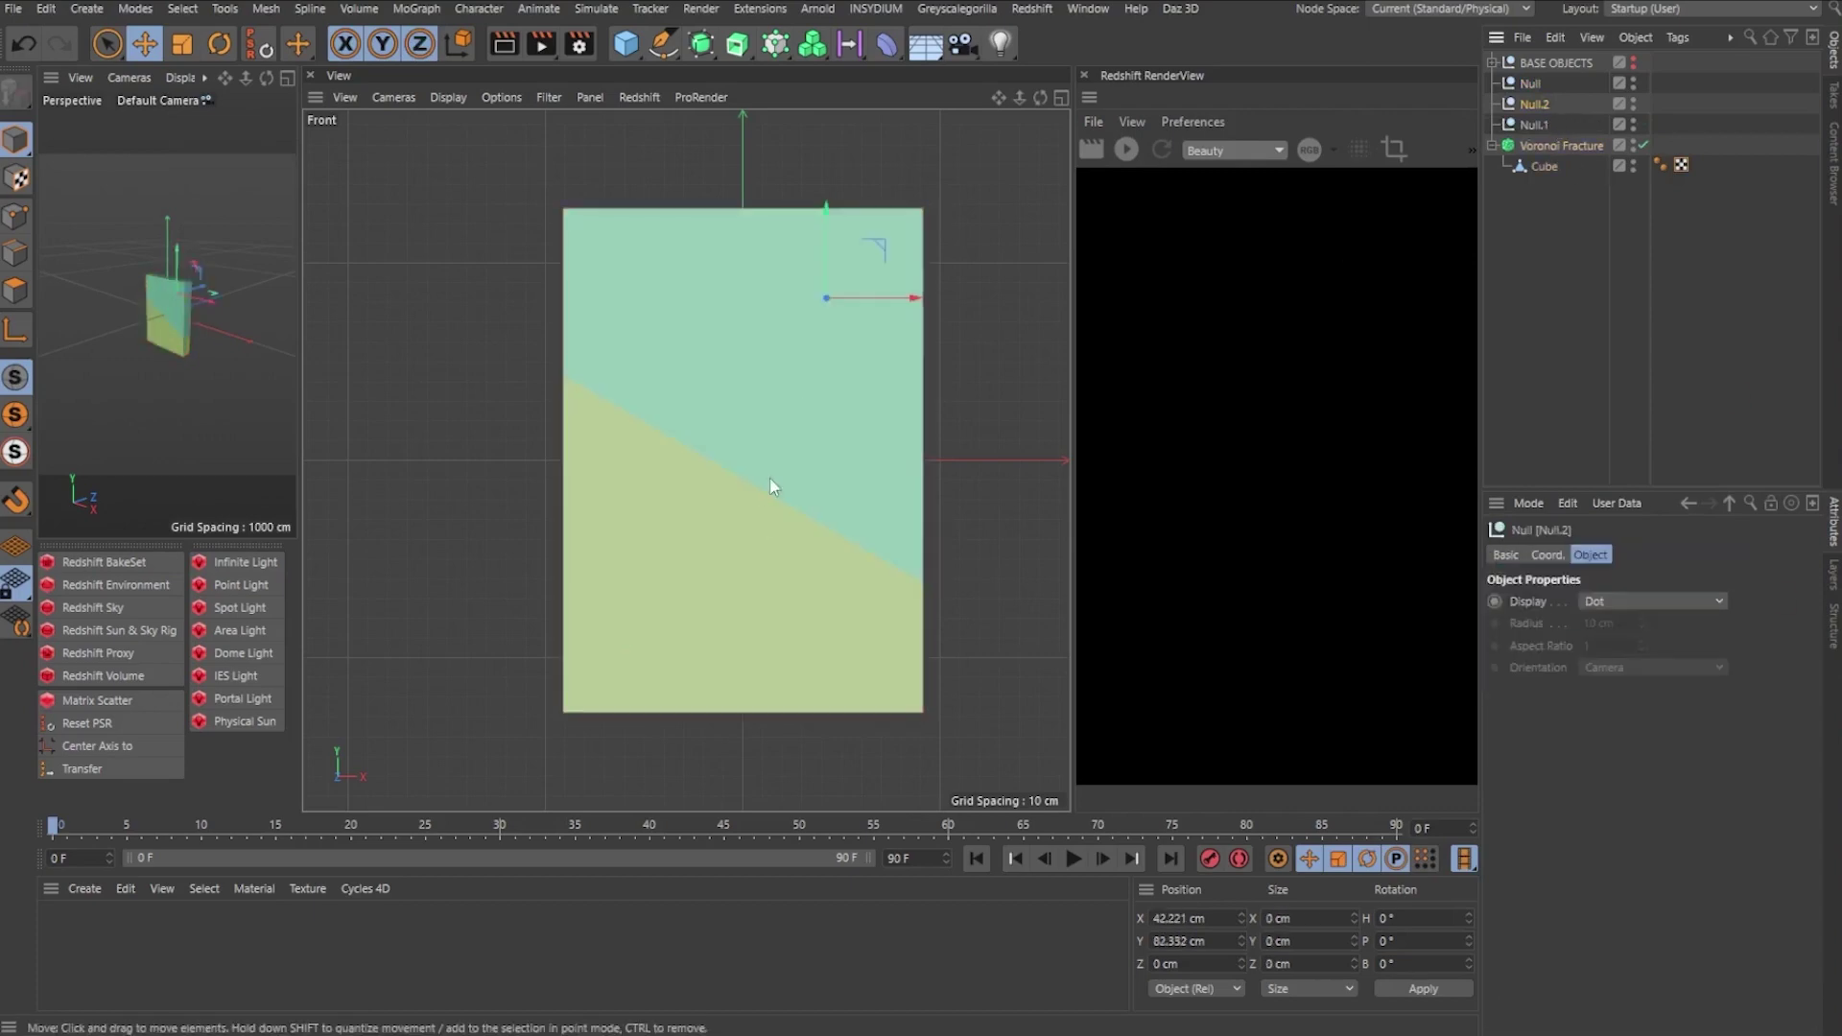
pyautogui.moveTo(877, 240); pyautogui.dragTo(957, 561)
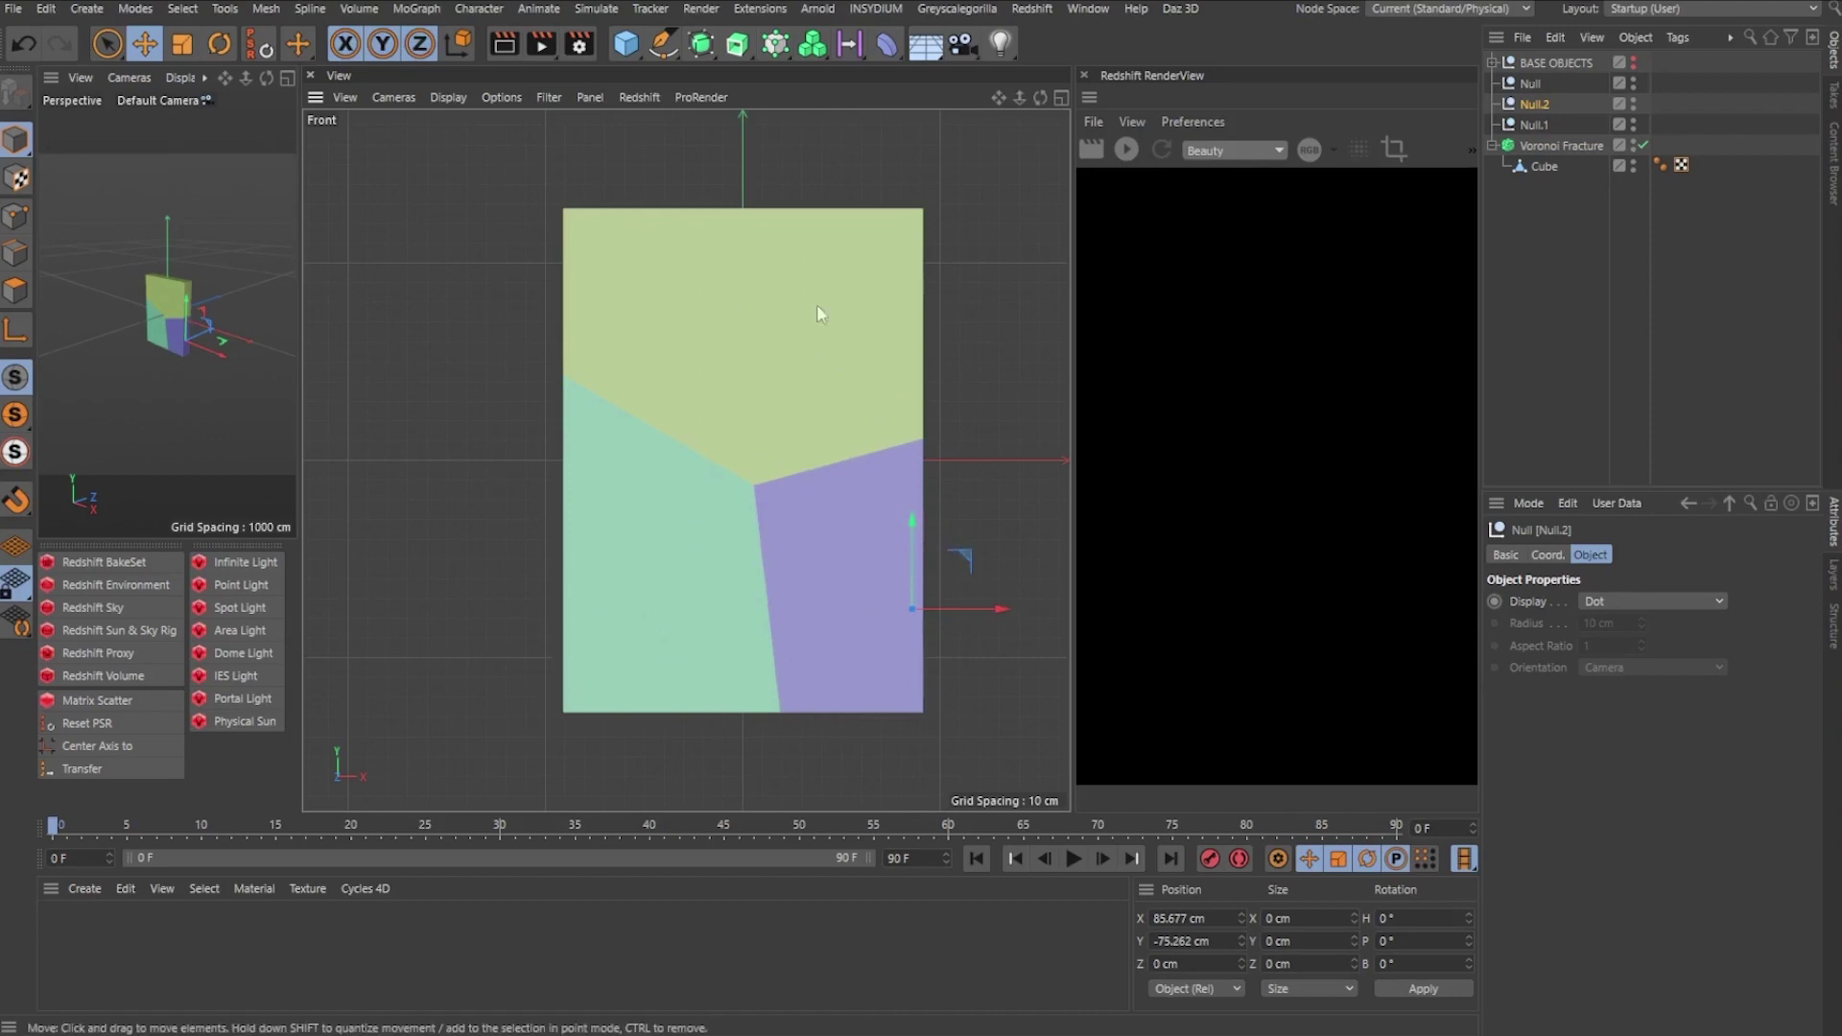
# In the perspective view, remove Null, Null.1 and Null.2 from the Voronoi Fracture's sources.
pyautogui.press('F1')
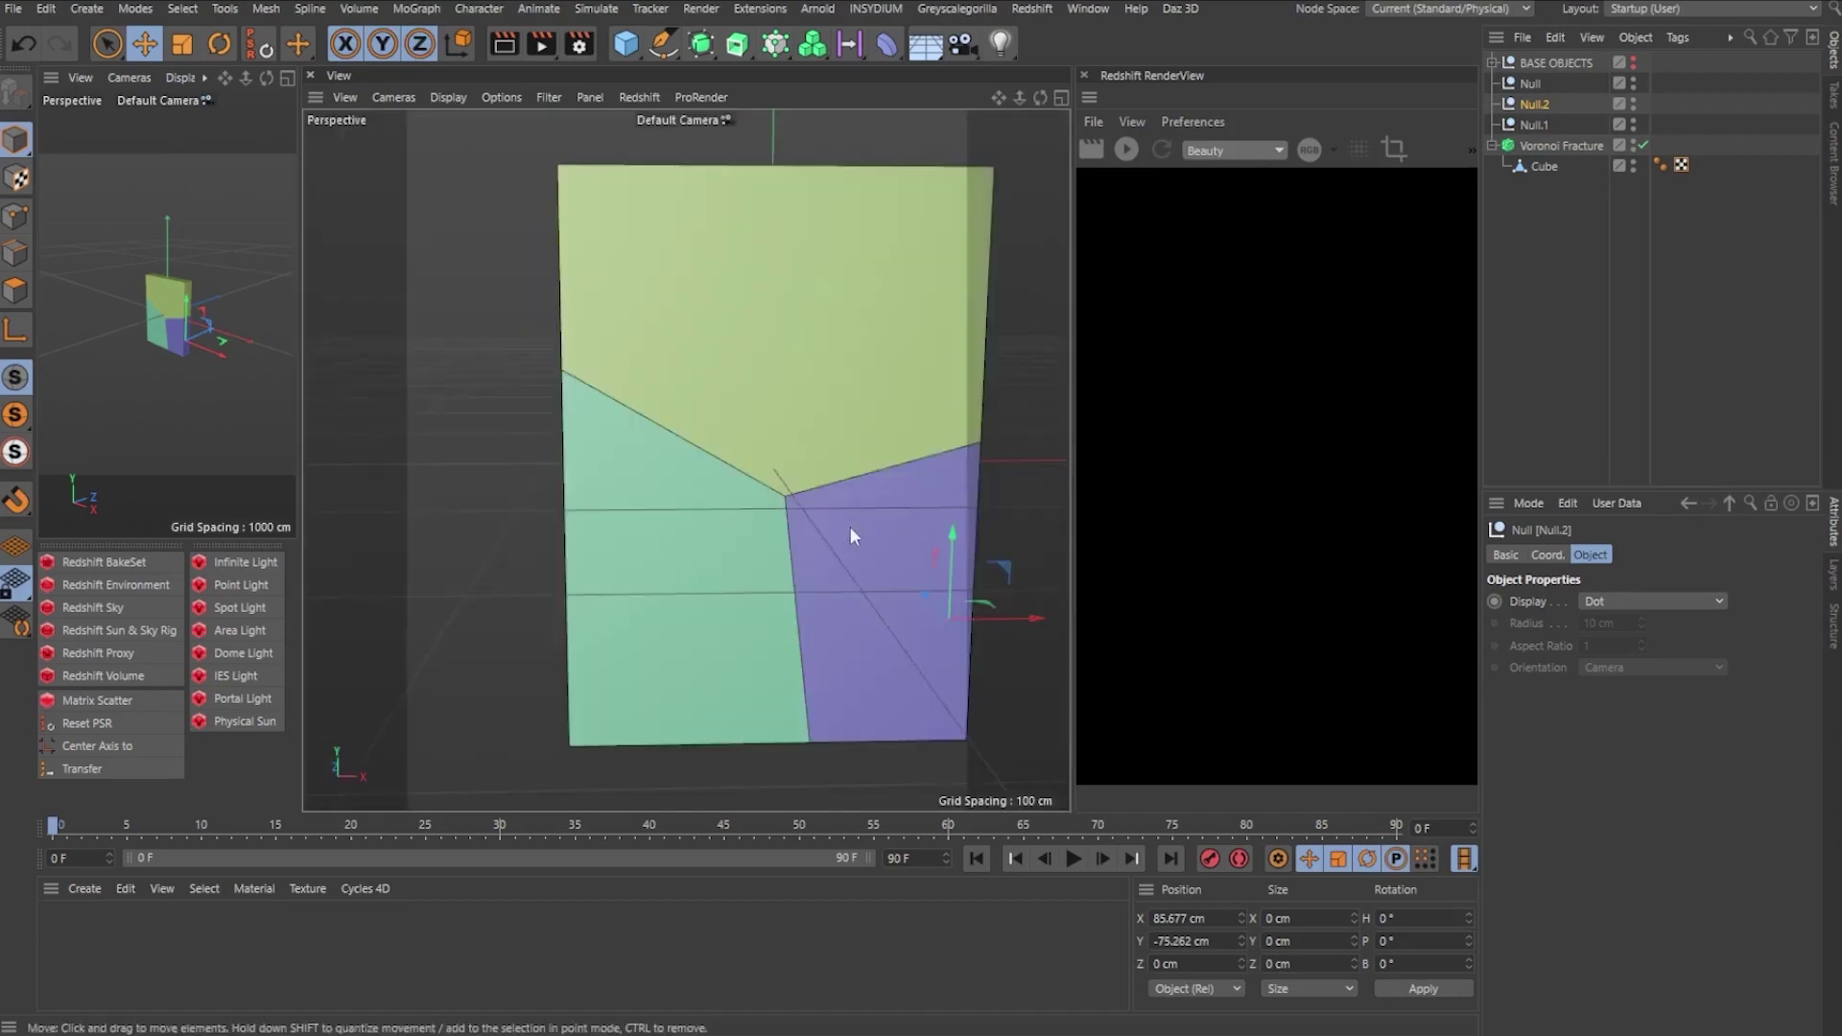
pyautogui.keyDown('alt'); pyautogui.moveTo(850, 527); pyautogui.dragTo(808, 465); pyautogui.keyUp('alt')
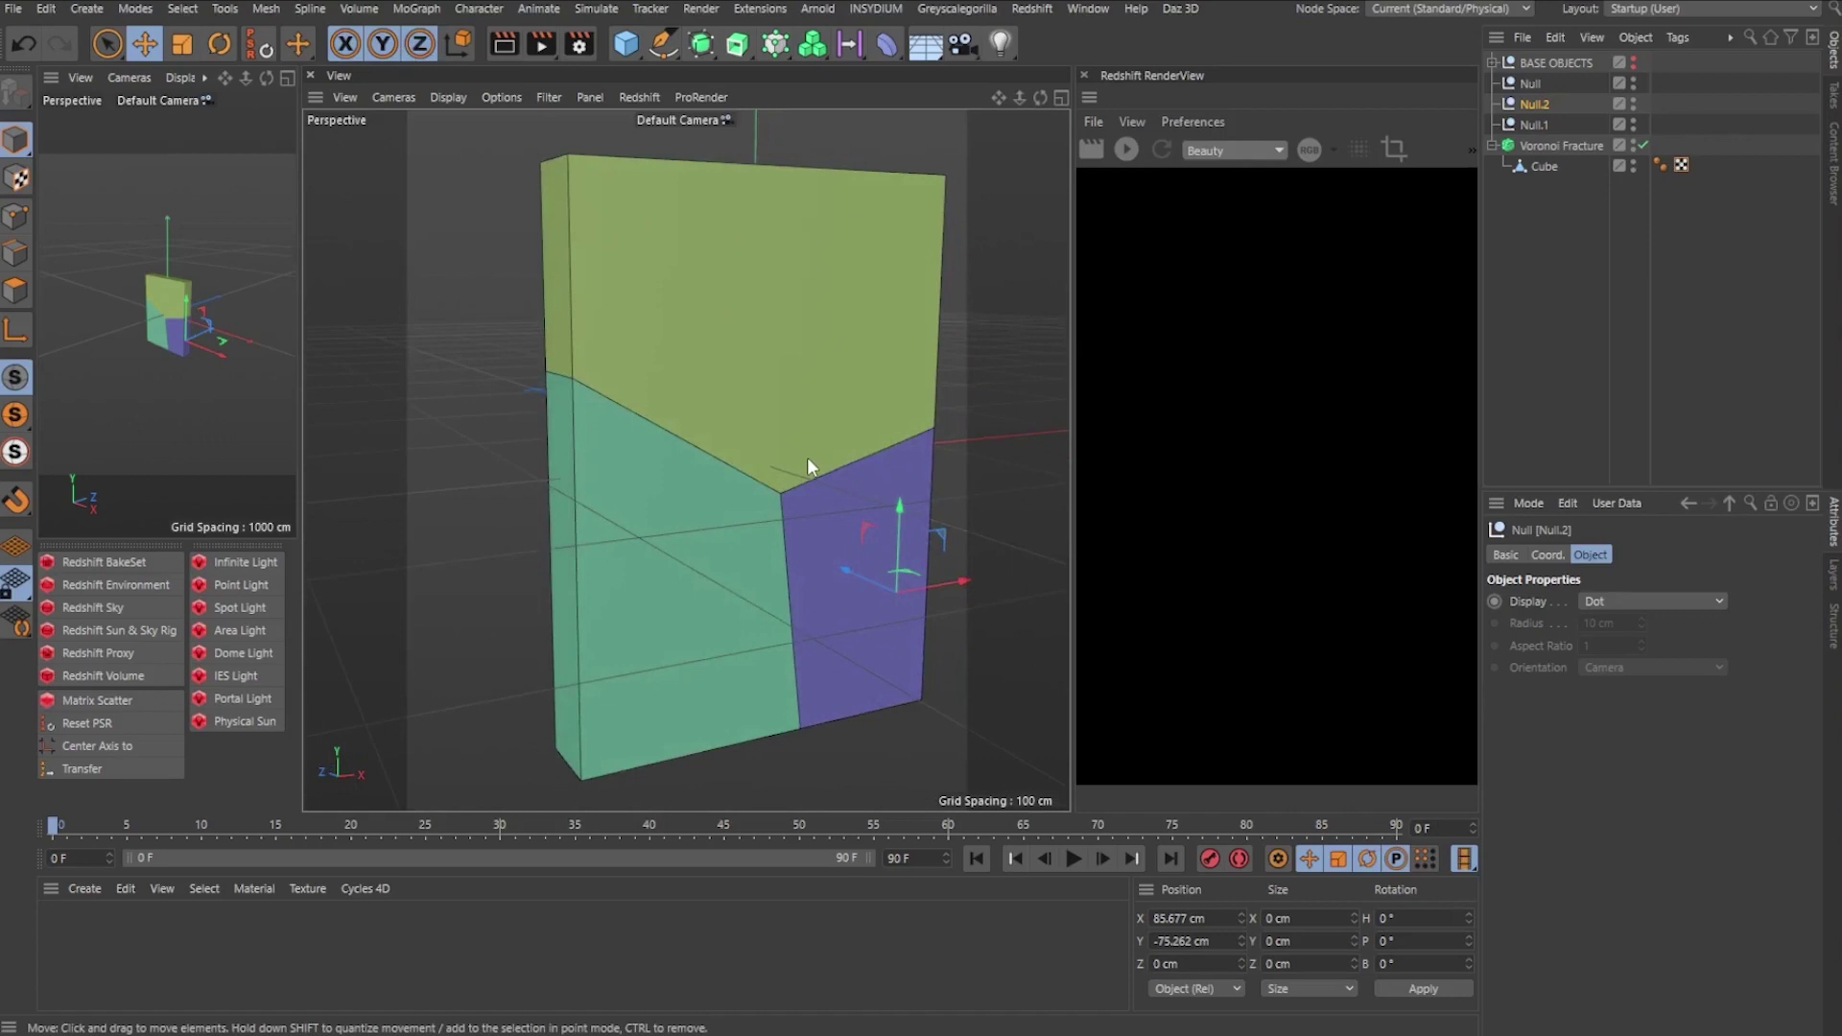
pyautogui.keyDown('alt'); pyautogui.moveTo(818, 417); pyautogui.dragTo(844, 415); pyautogui.keyUp('alt')
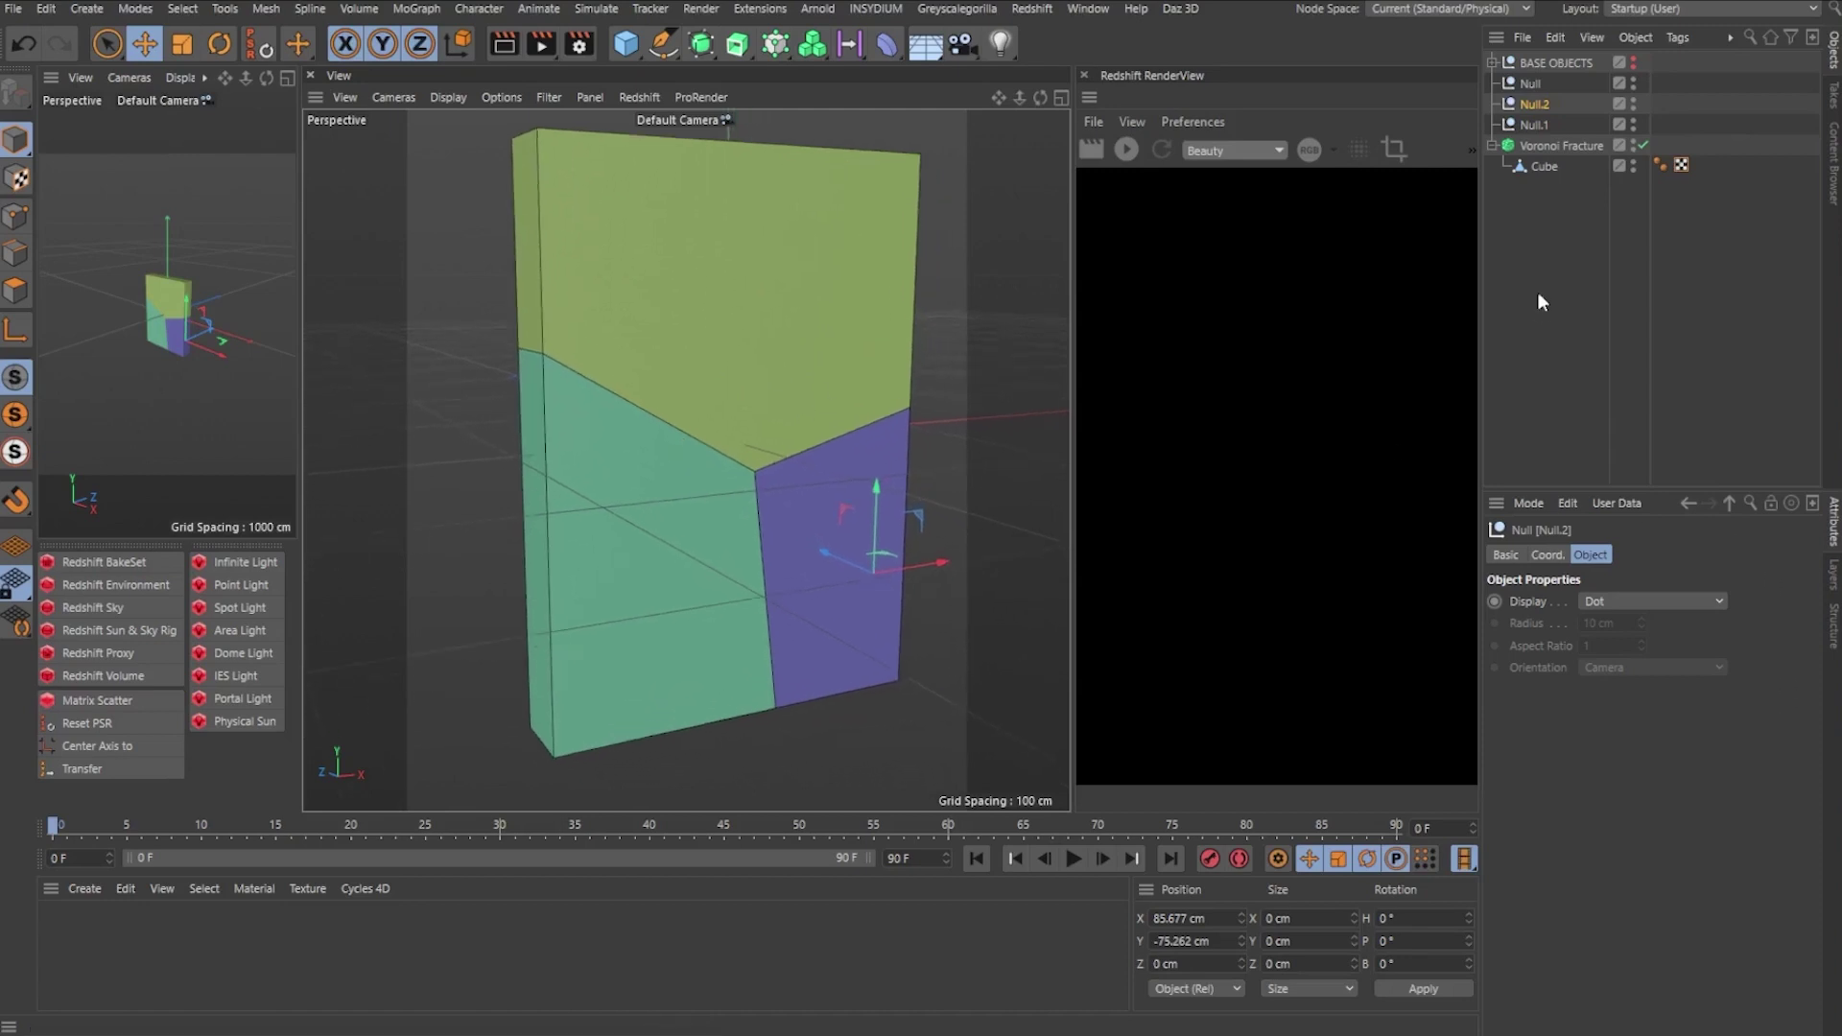
pyautogui.click(1542, 146)
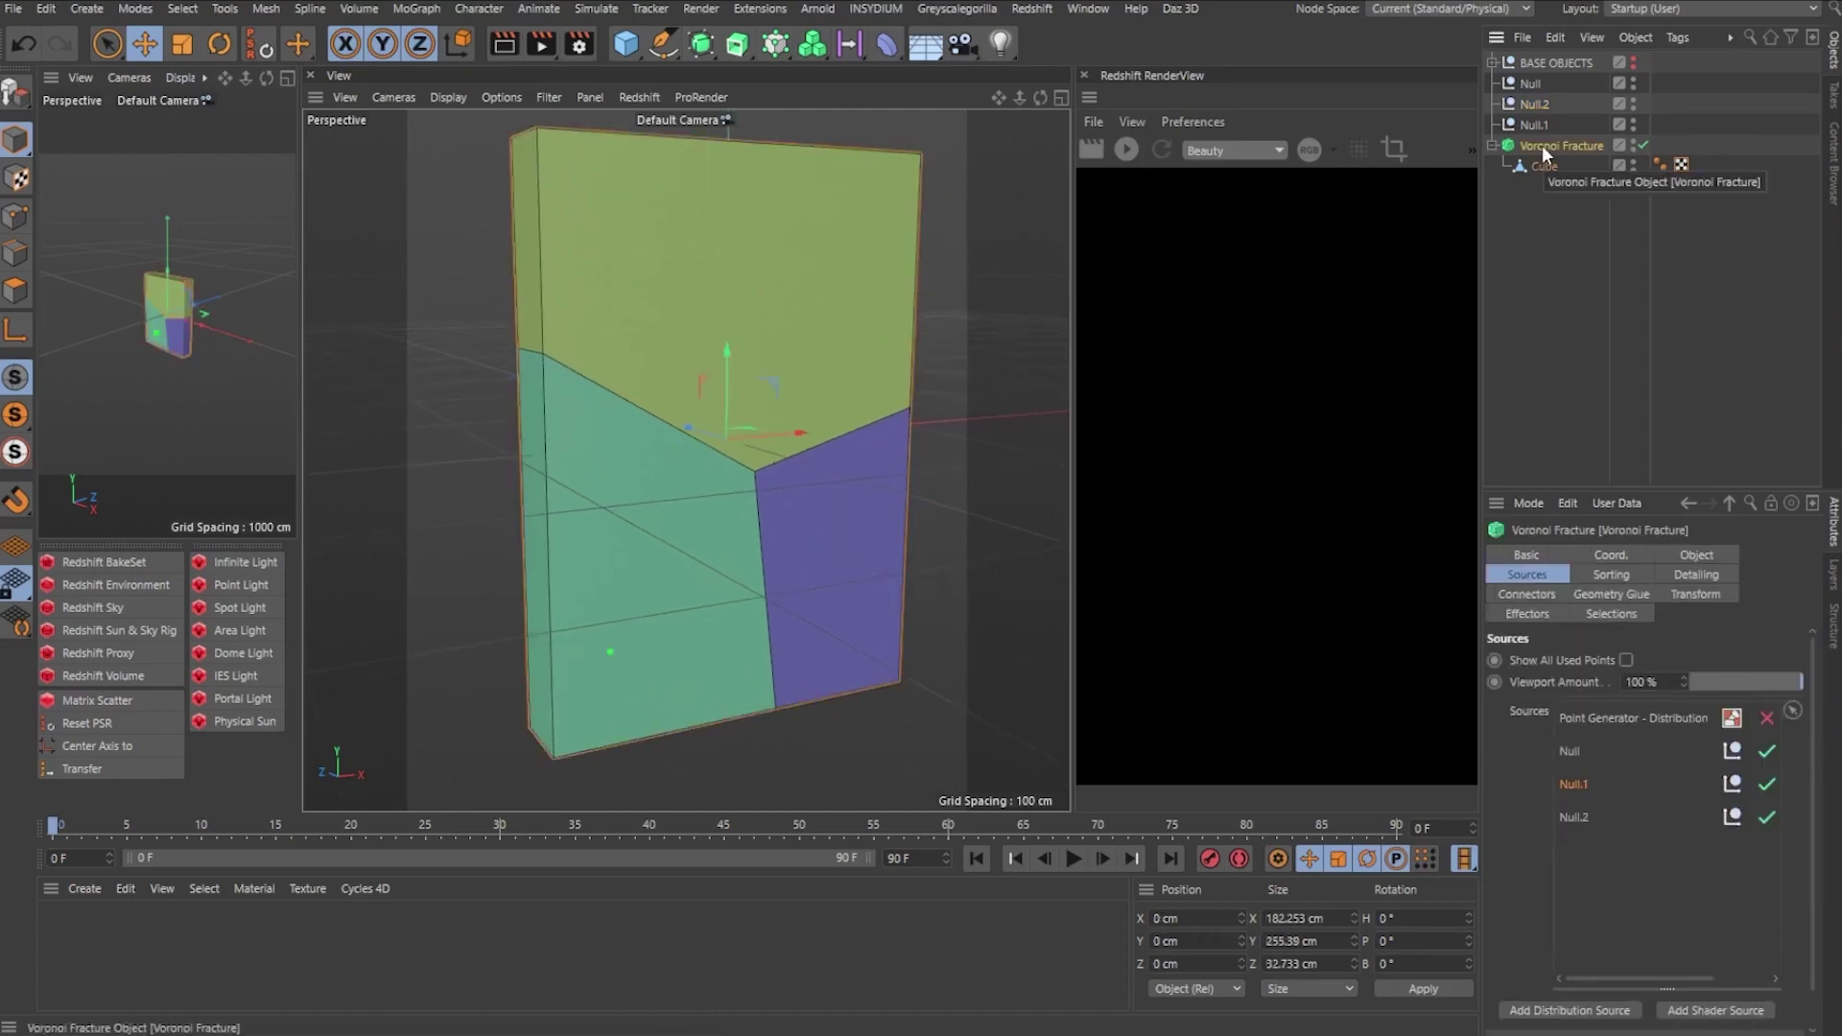
pyautogui.moveTo(1556, 902); pyautogui.dragTo(1644, 745)
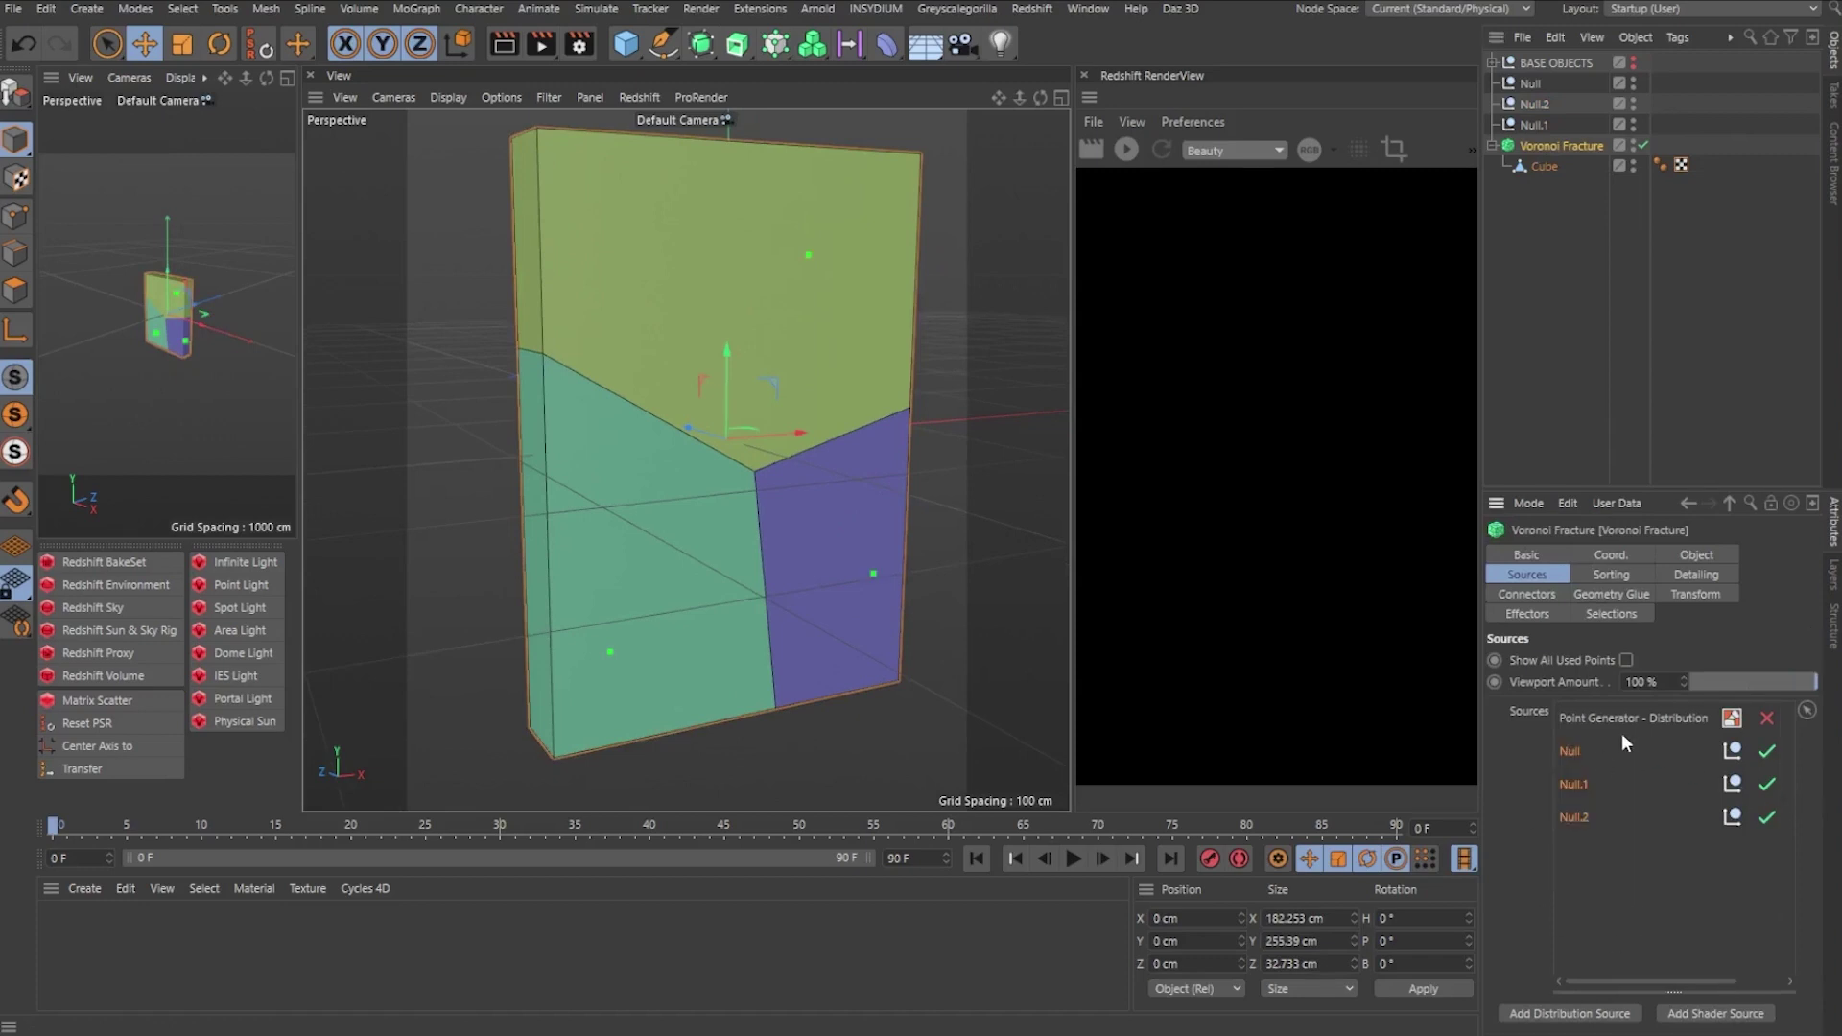
pyautogui.press('Delete')
pyautogui.click(1667, 401)
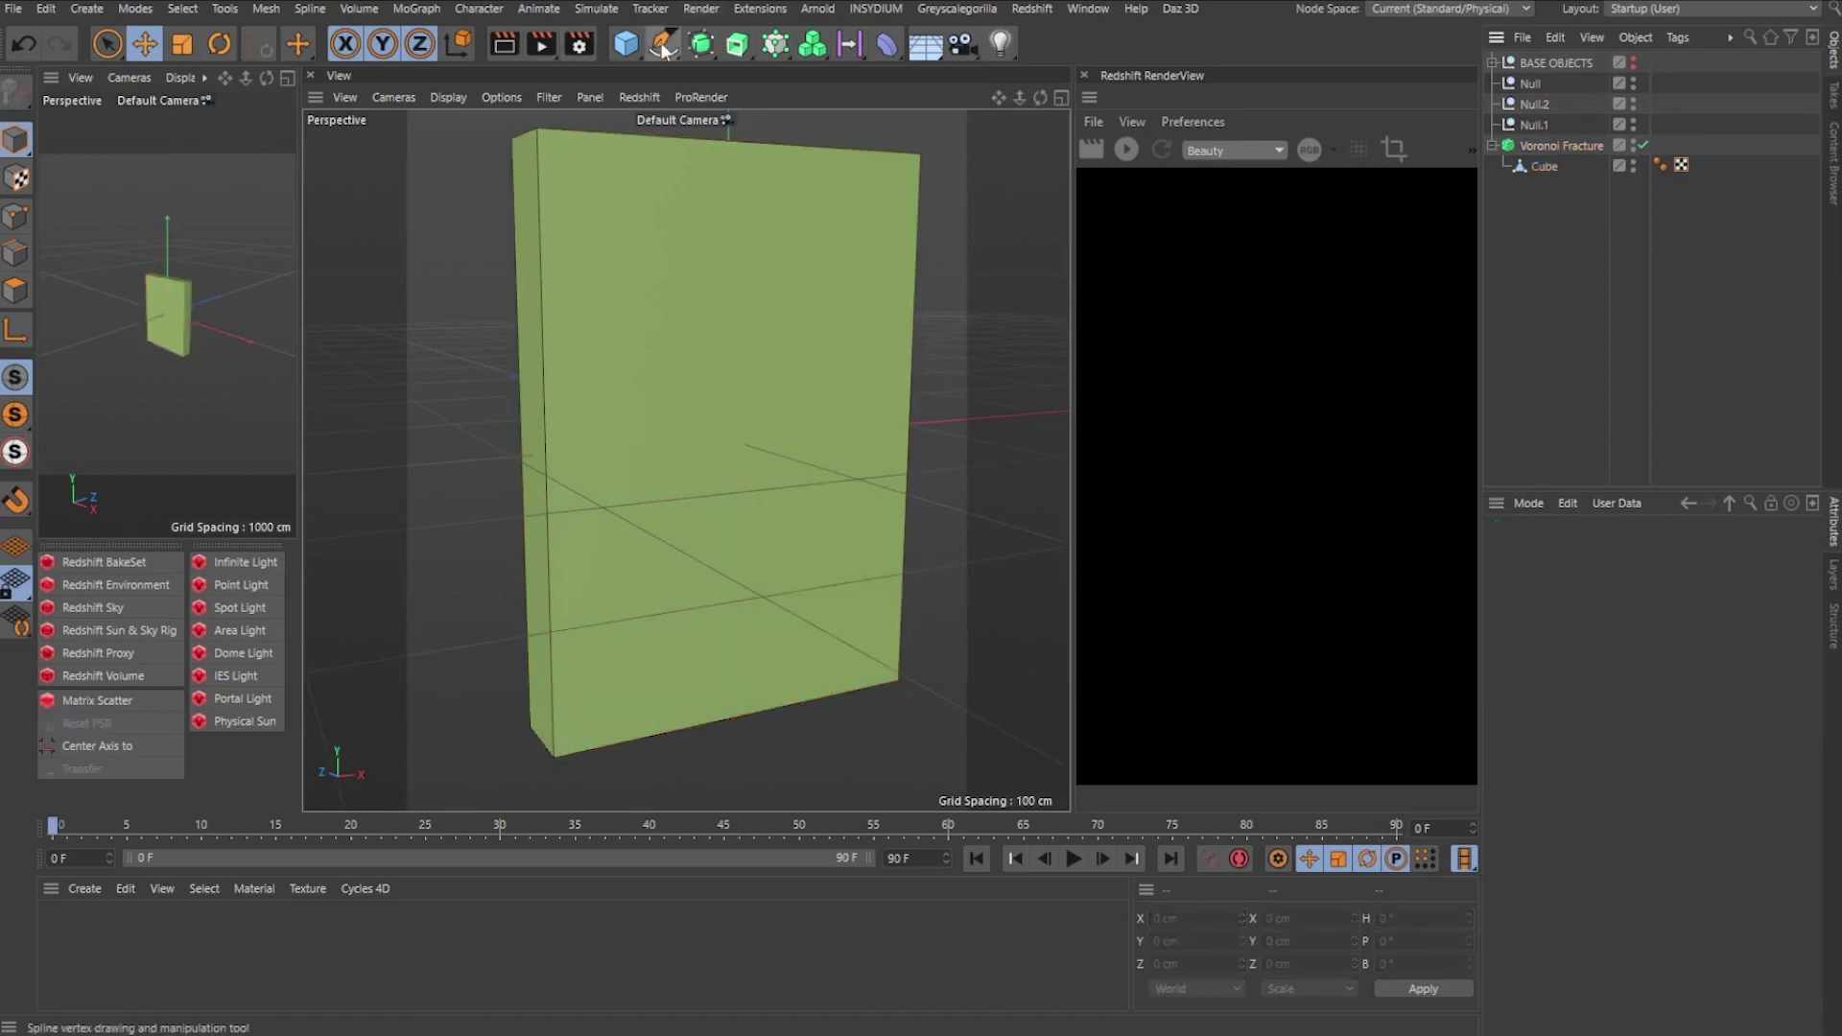
# Create a Plane object and set its orientation to +Z.
pyautogui.click(625, 43)
pyautogui.click(831, 102)
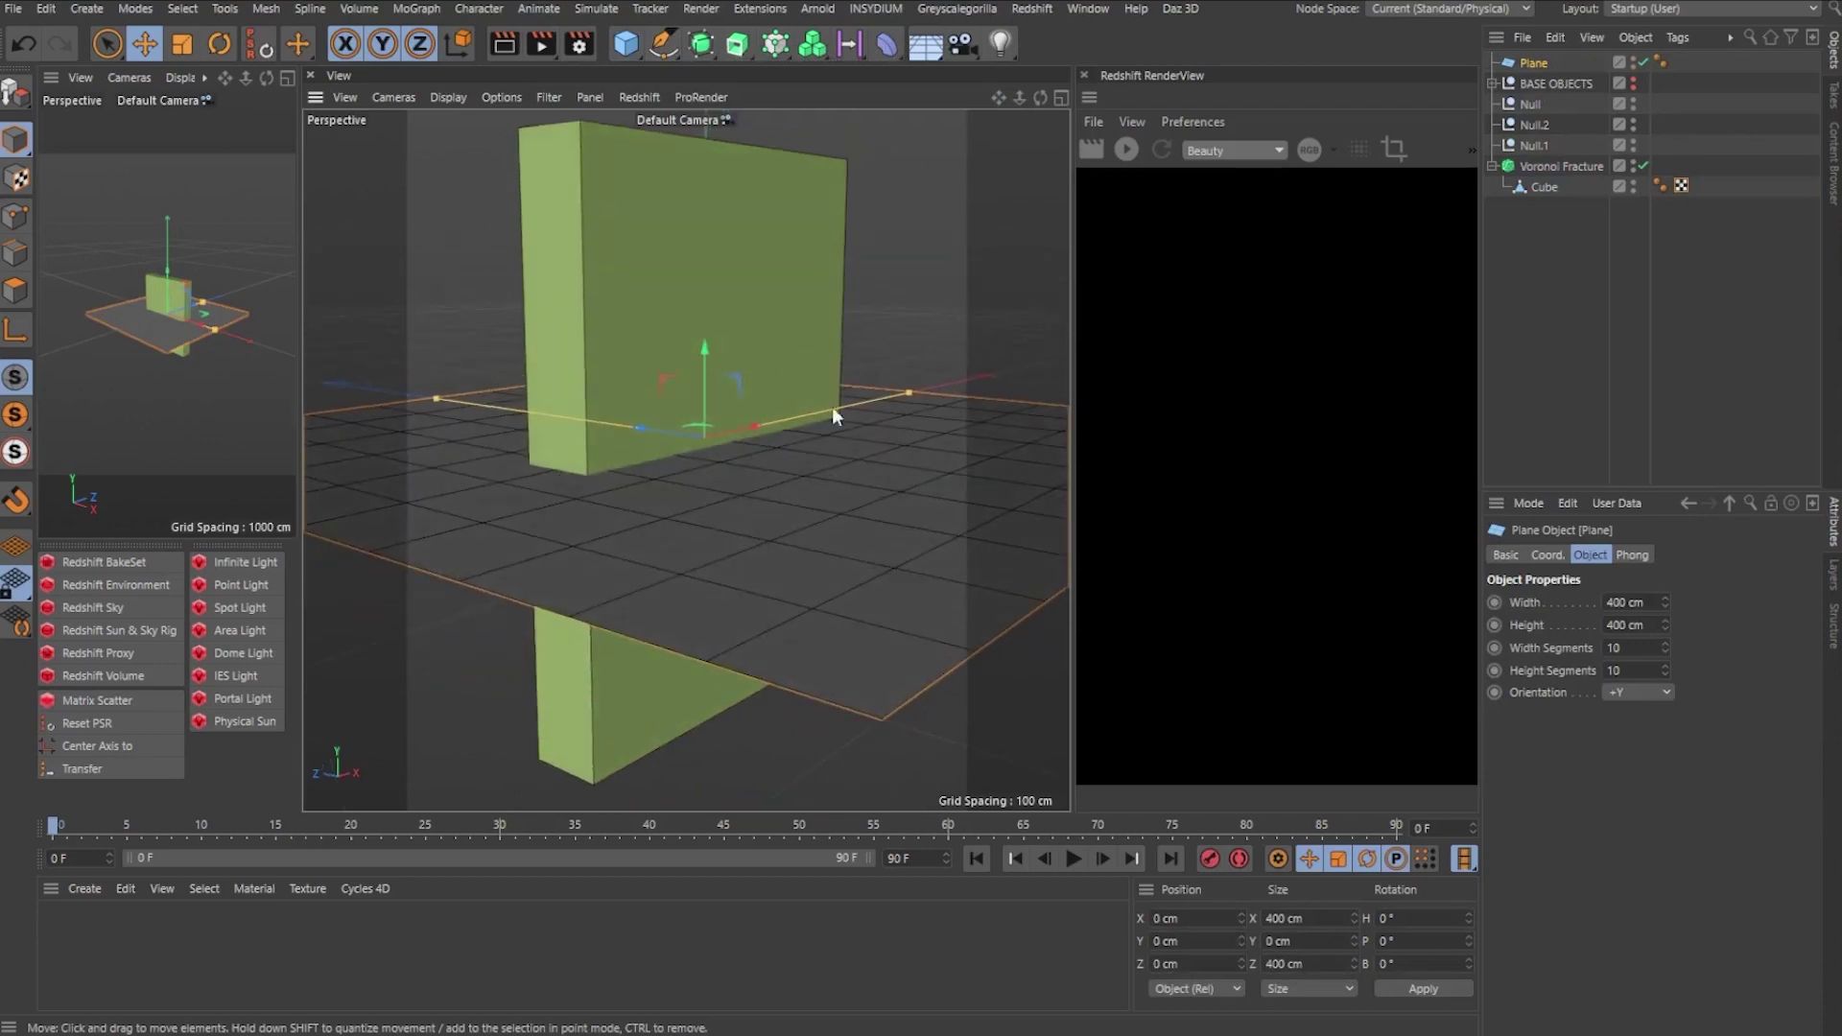
pyautogui.click(1639, 694)
pyautogui.click(1643, 799)
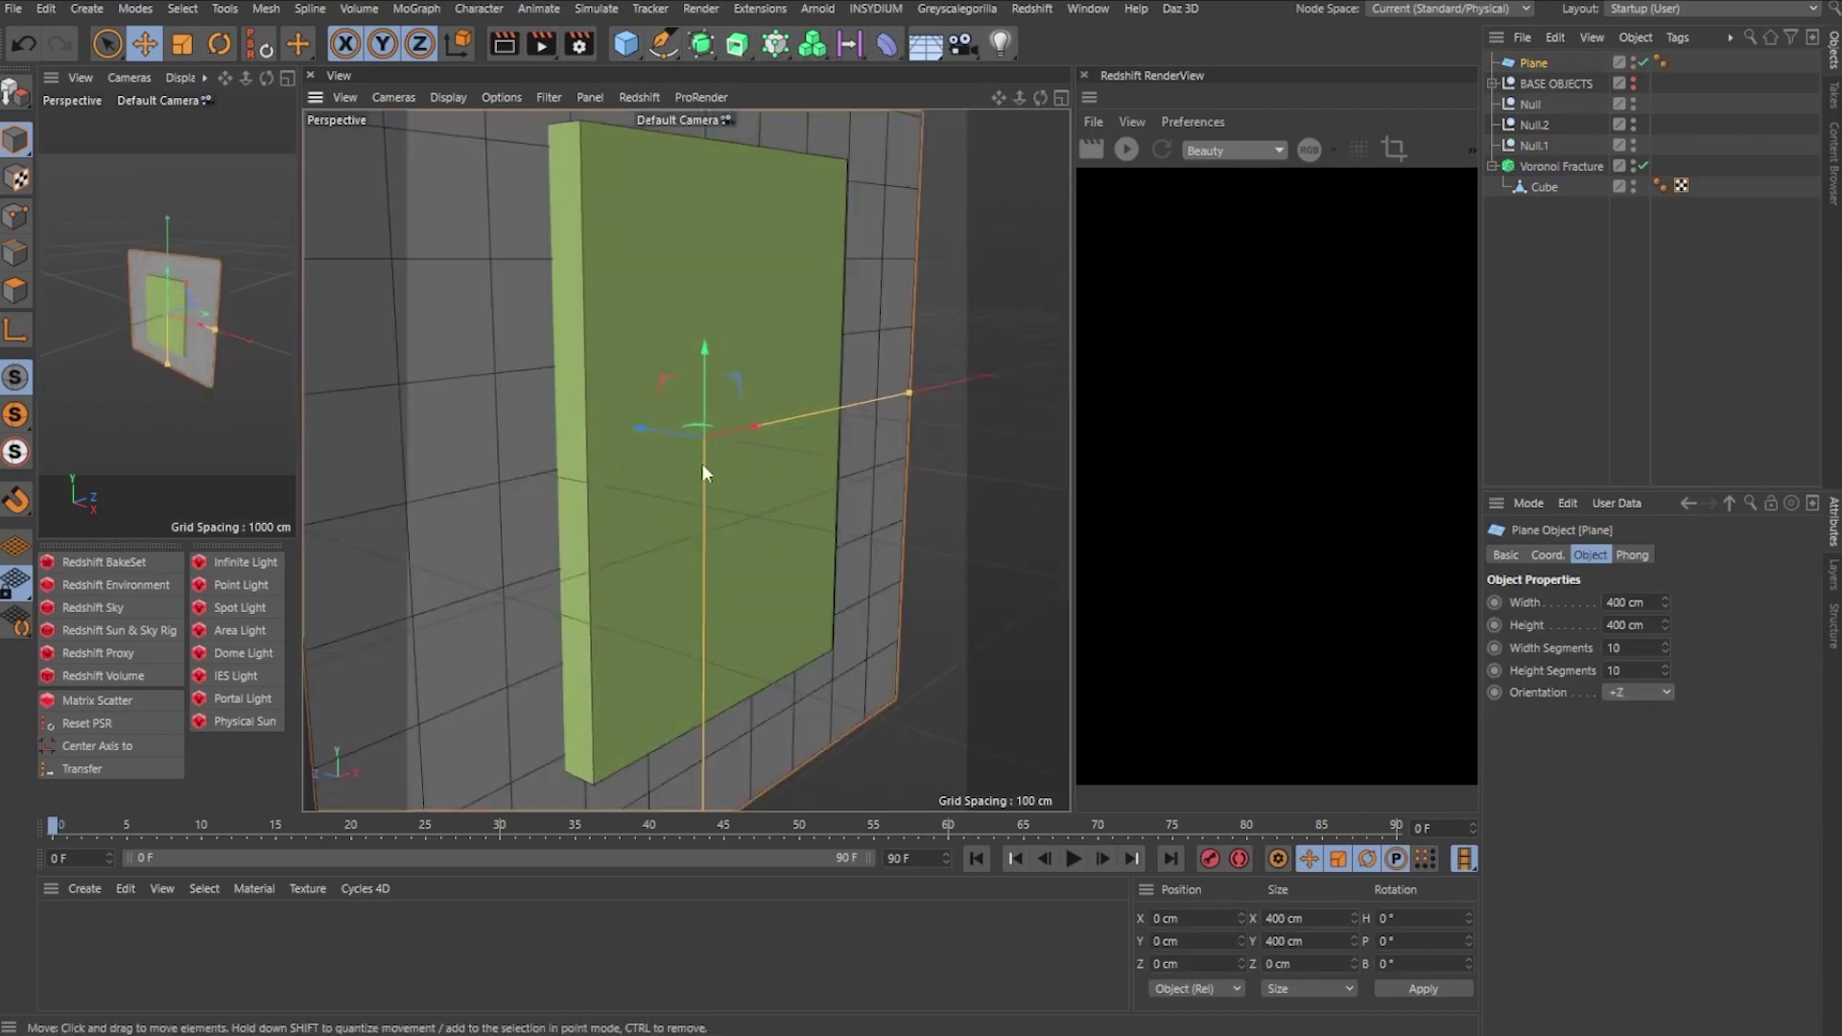
# Move the plane out of the block along Z to about 69 cm.
pyautogui.scroll(-1, 704, 470)
pyautogui.keyDown('alt'); pyautogui.moveTo(703, 471); pyautogui.dragTo(811, 467, button='middle'); pyautogui.keyUp('alt')
pyautogui.moveTo(761, 432); pyautogui.dragTo(661, 430)
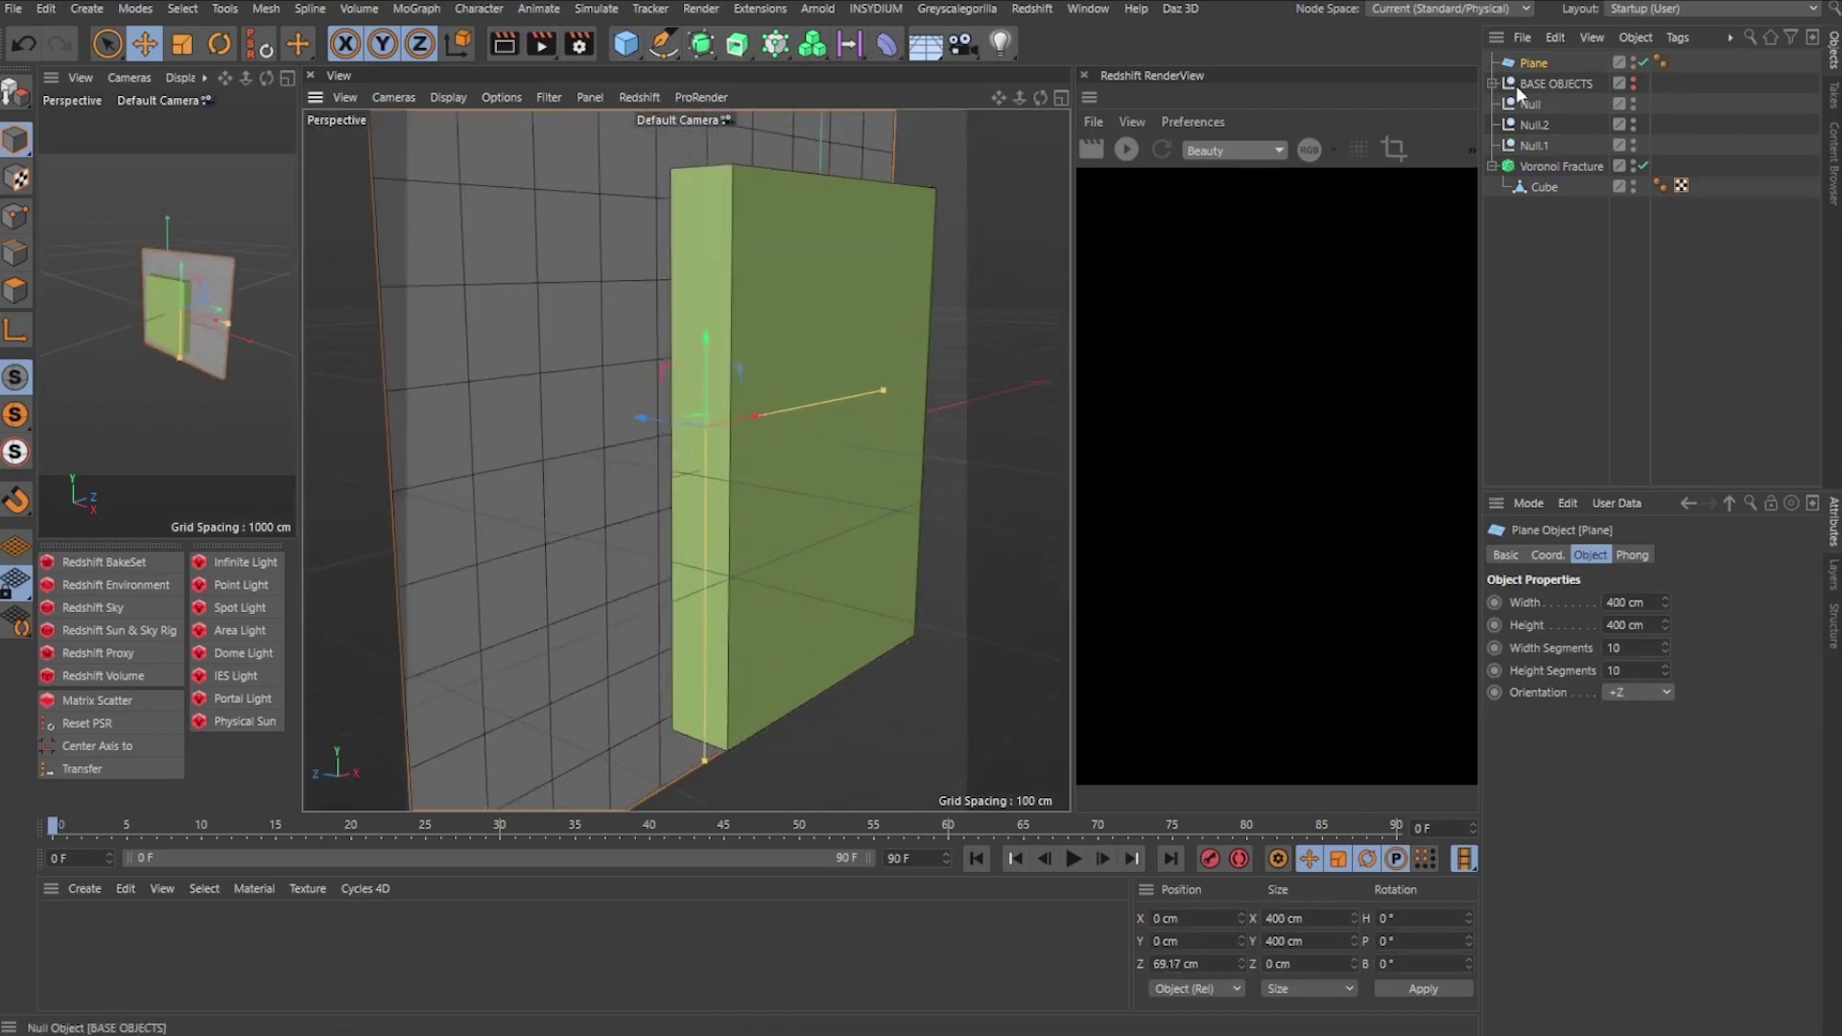
# Add the Plane to the Voronoi Fracture's sources.
pyautogui.click(1558, 167)
pyautogui.moveTo(1540, 61); pyautogui.dragTo(1643, 810)
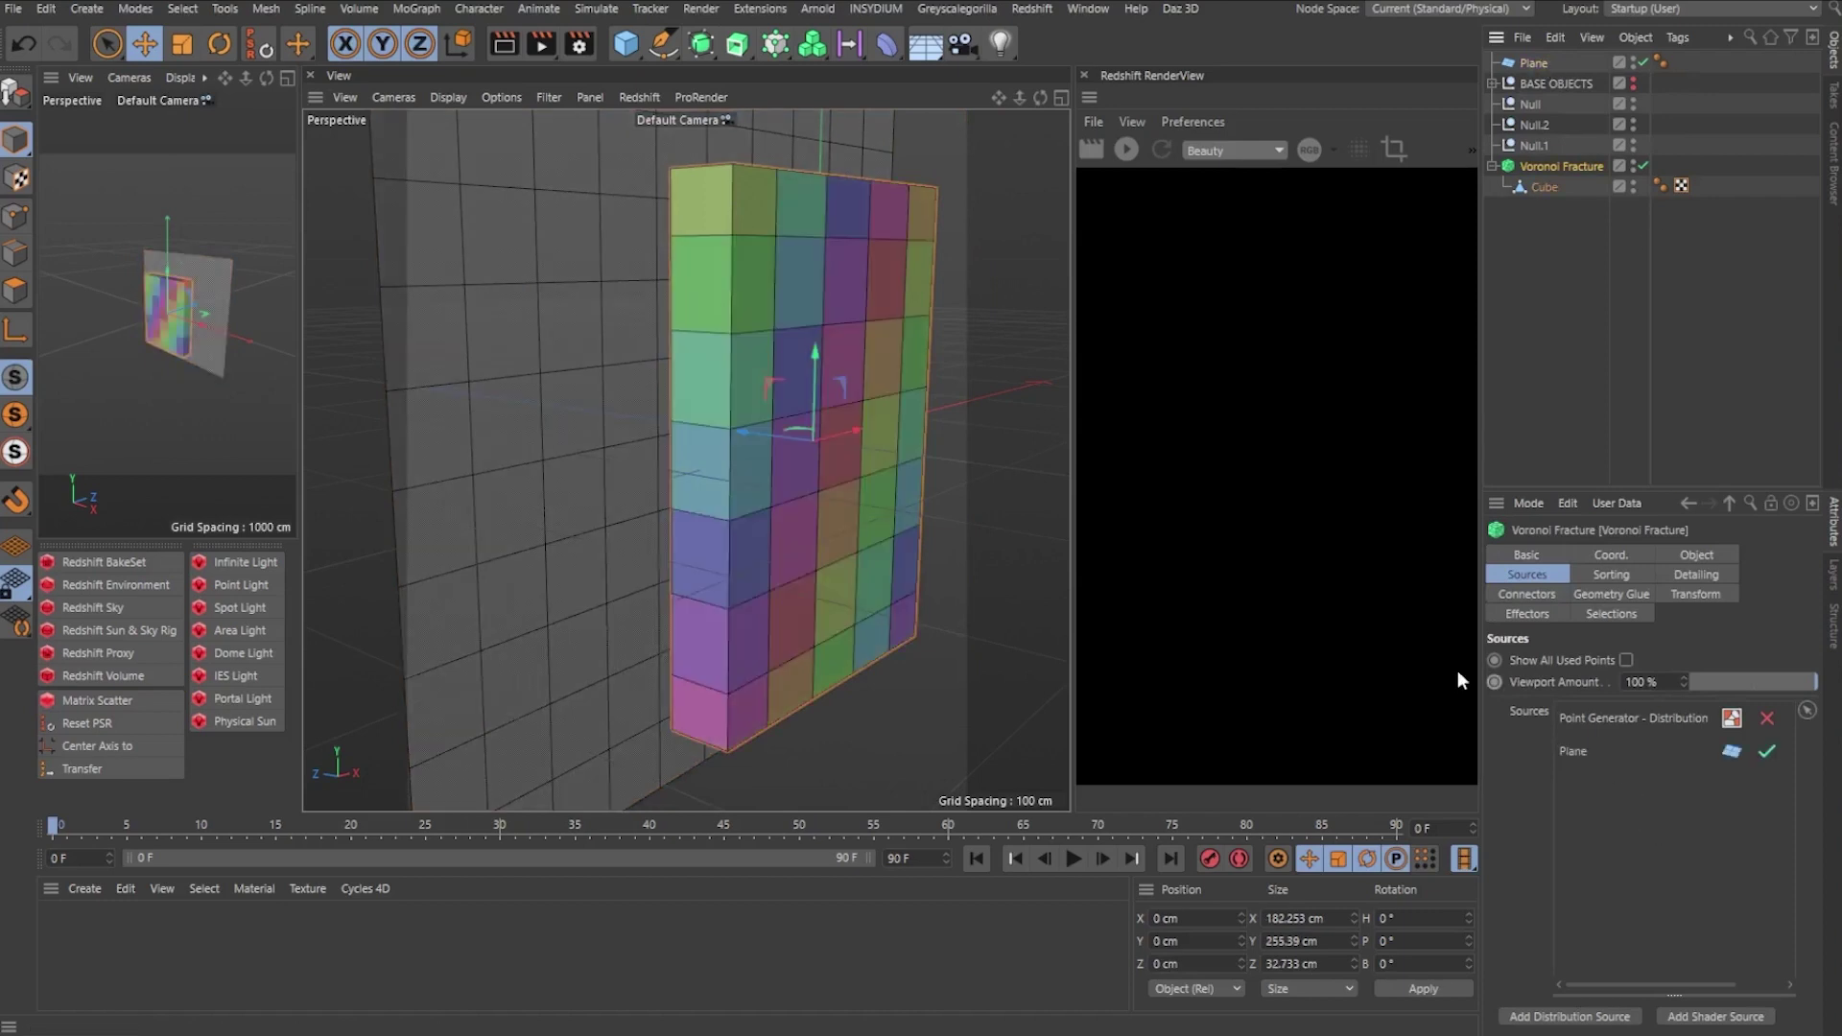
pyautogui.scroll(-2, 614, 407)
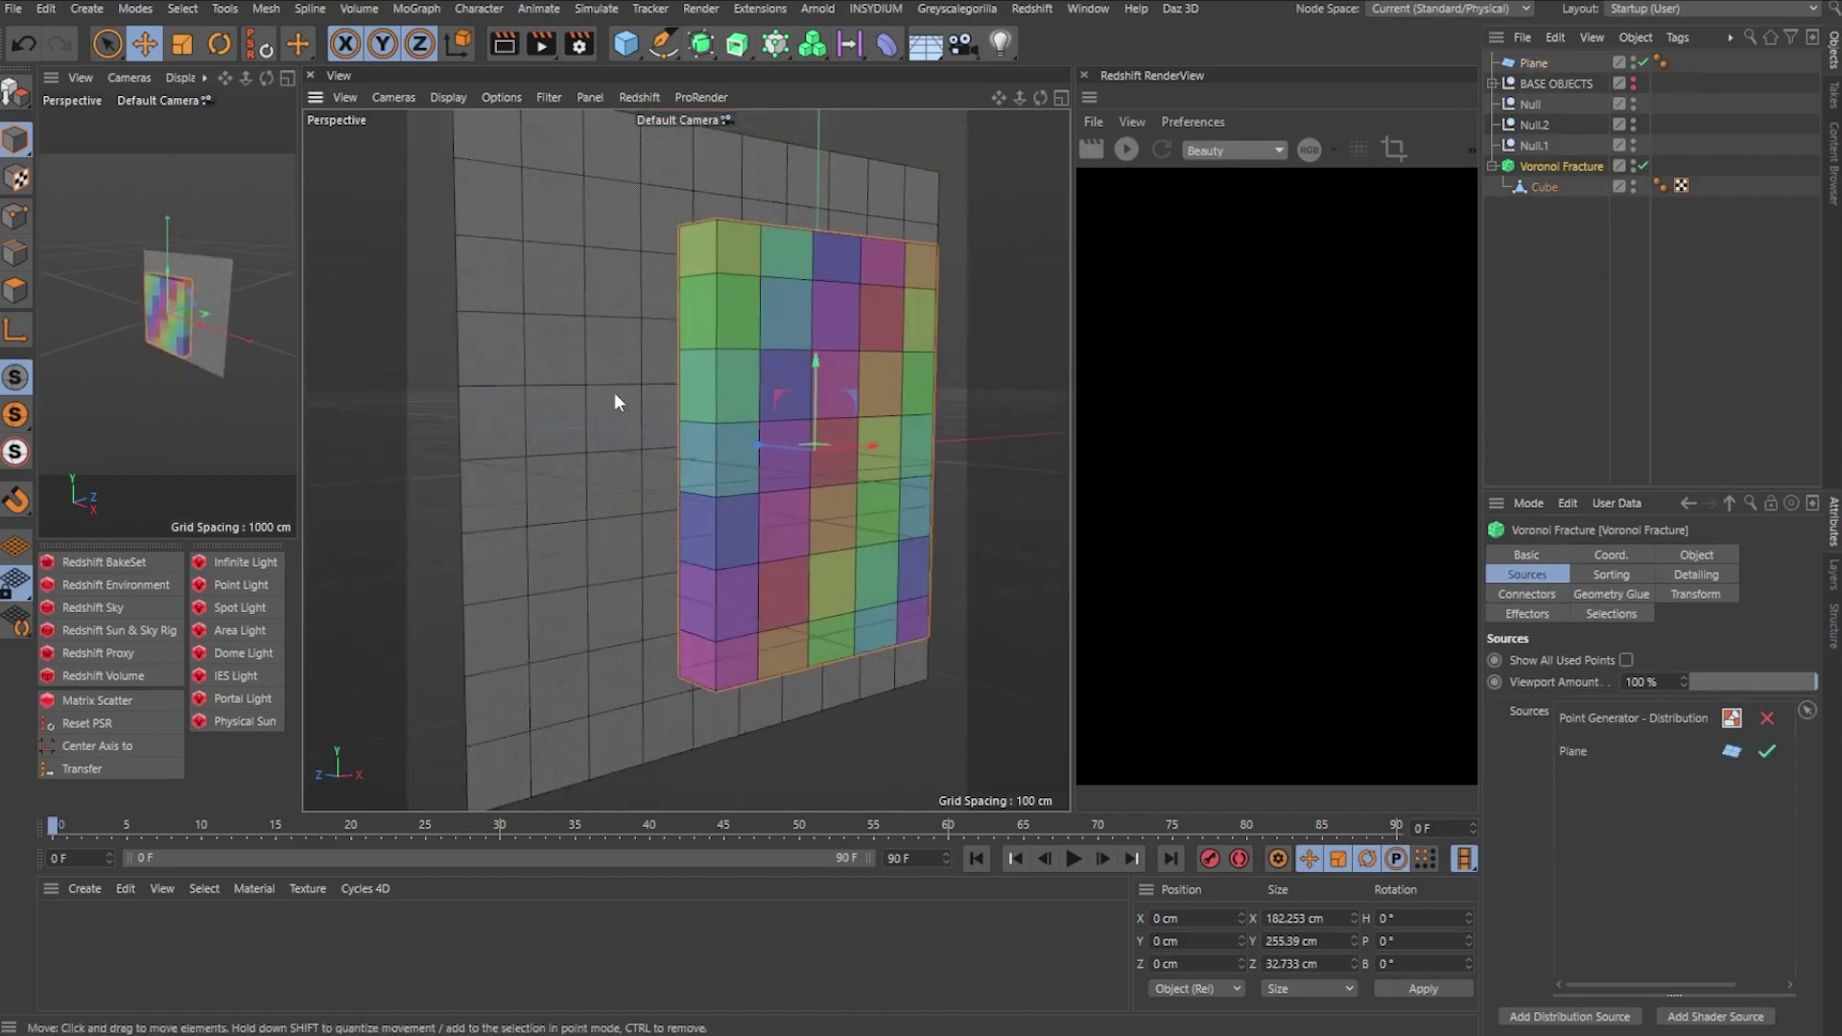
# Scale the plane down to about 265.2 cm in width and height.
pyautogui.click(614, 393)
pyautogui.press('t')
pyautogui.moveTo(917, 280); pyautogui.dragTo(787, 447)
pyautogui.keyDown('alt'); pyautogui.moveTo(787, 447); pyautogui.dragTo(818, 480, button='right'); pyautogui.keyUp('alt')
pyautogui.scroll(2, 818, 481)
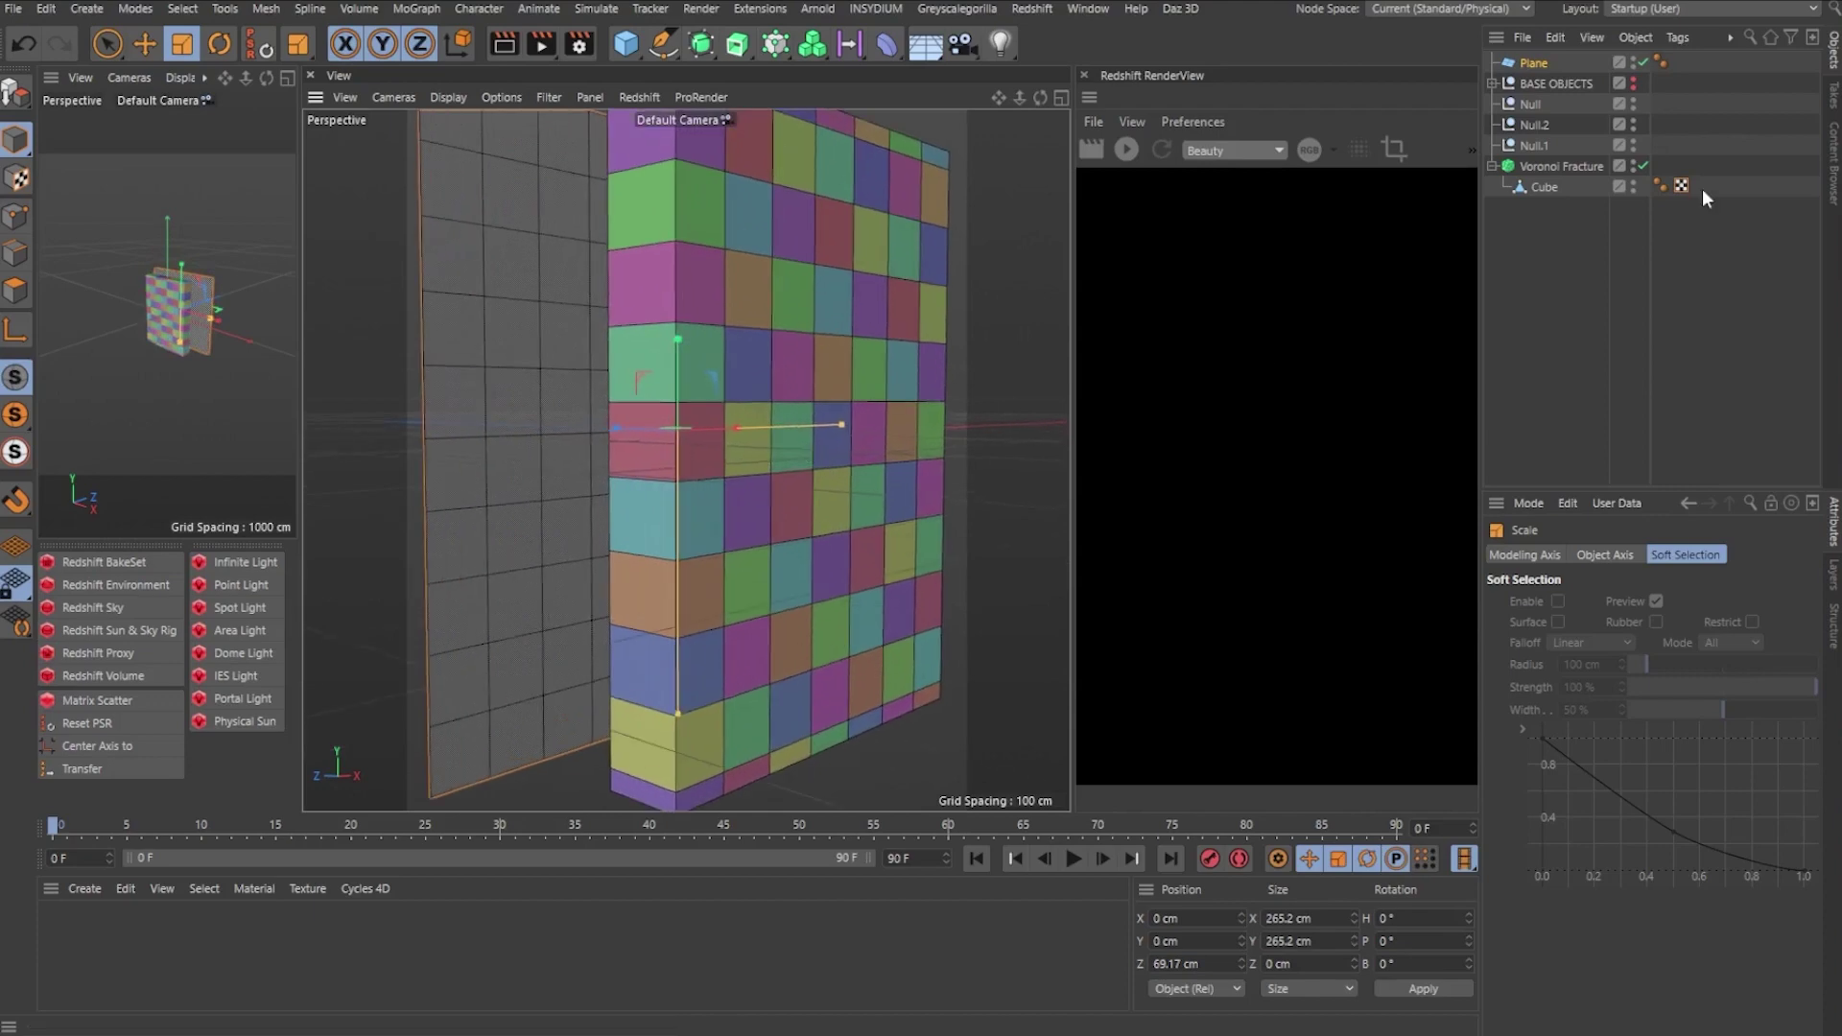
# Set the plane's width segments to 42 and height segments to 1.
pyautogui.click(1532, 63)
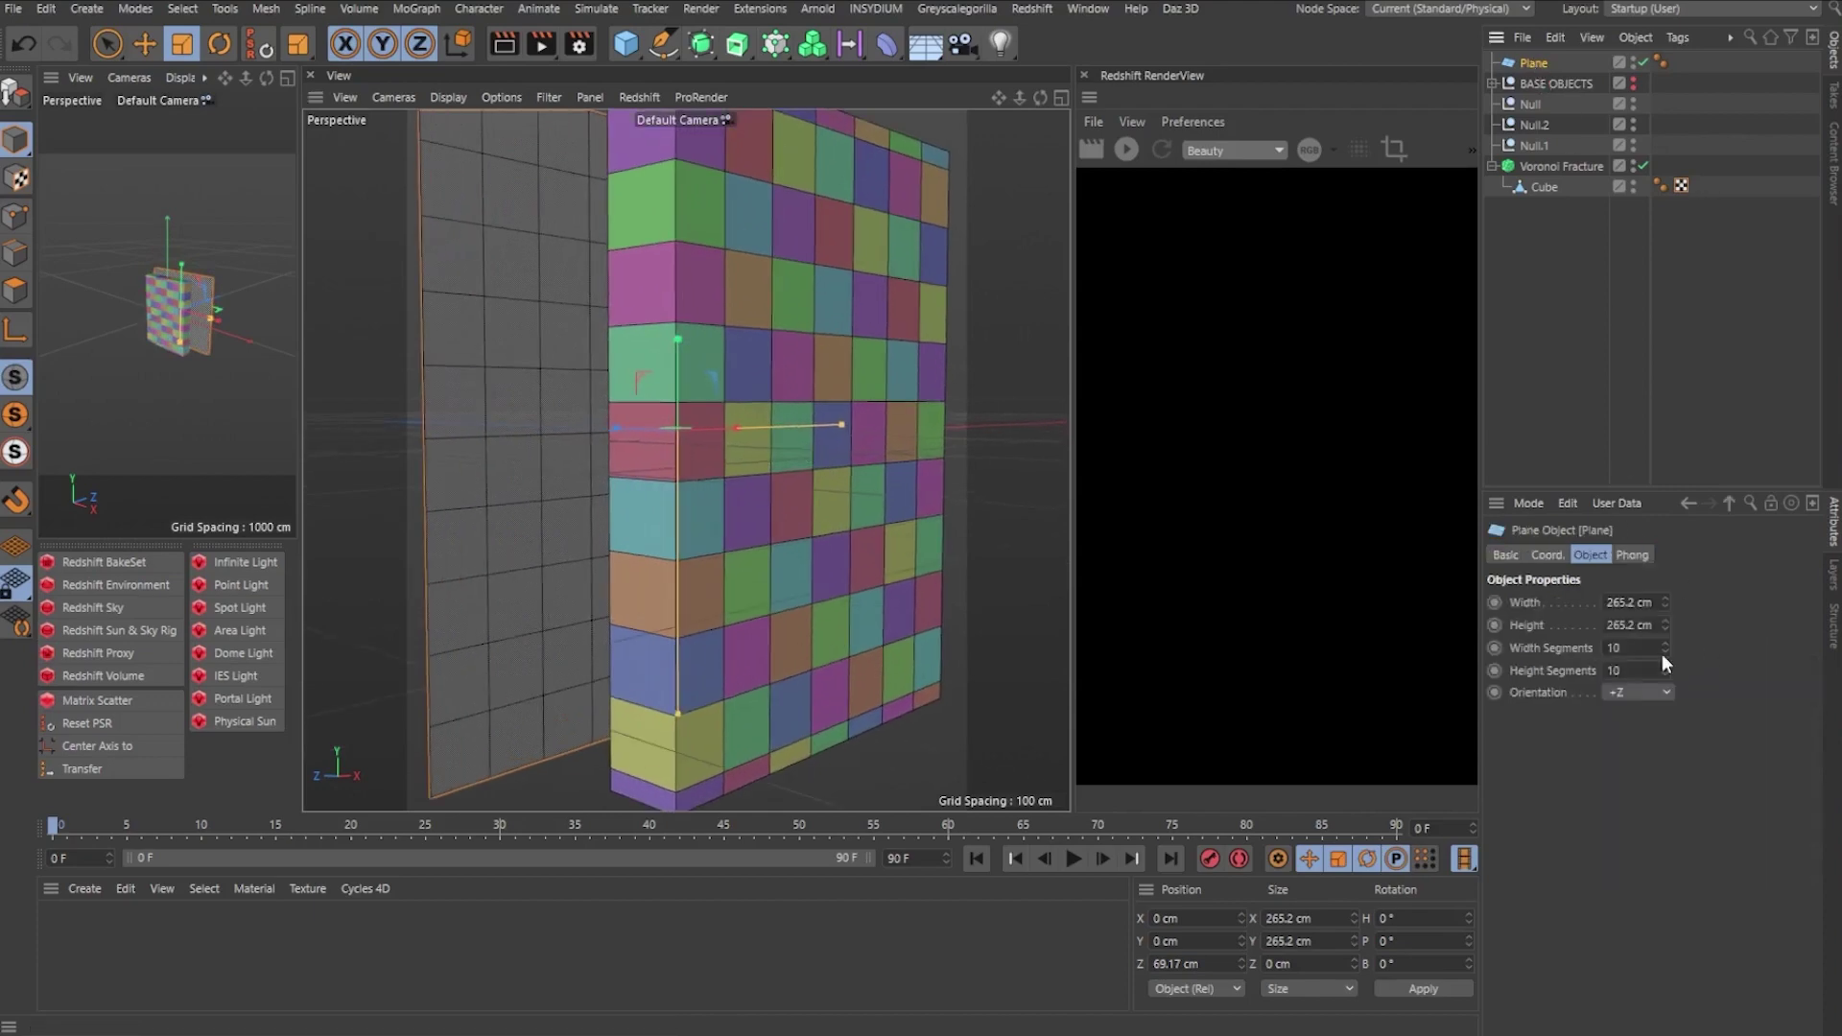
pyautogui.moveTo(1662, 653)
pyautogui.mouseDown()
pyautogui.moveTo(1727, 653)
pyautogui.moveTo(1648, 674)
pyautogui.mouseUp()
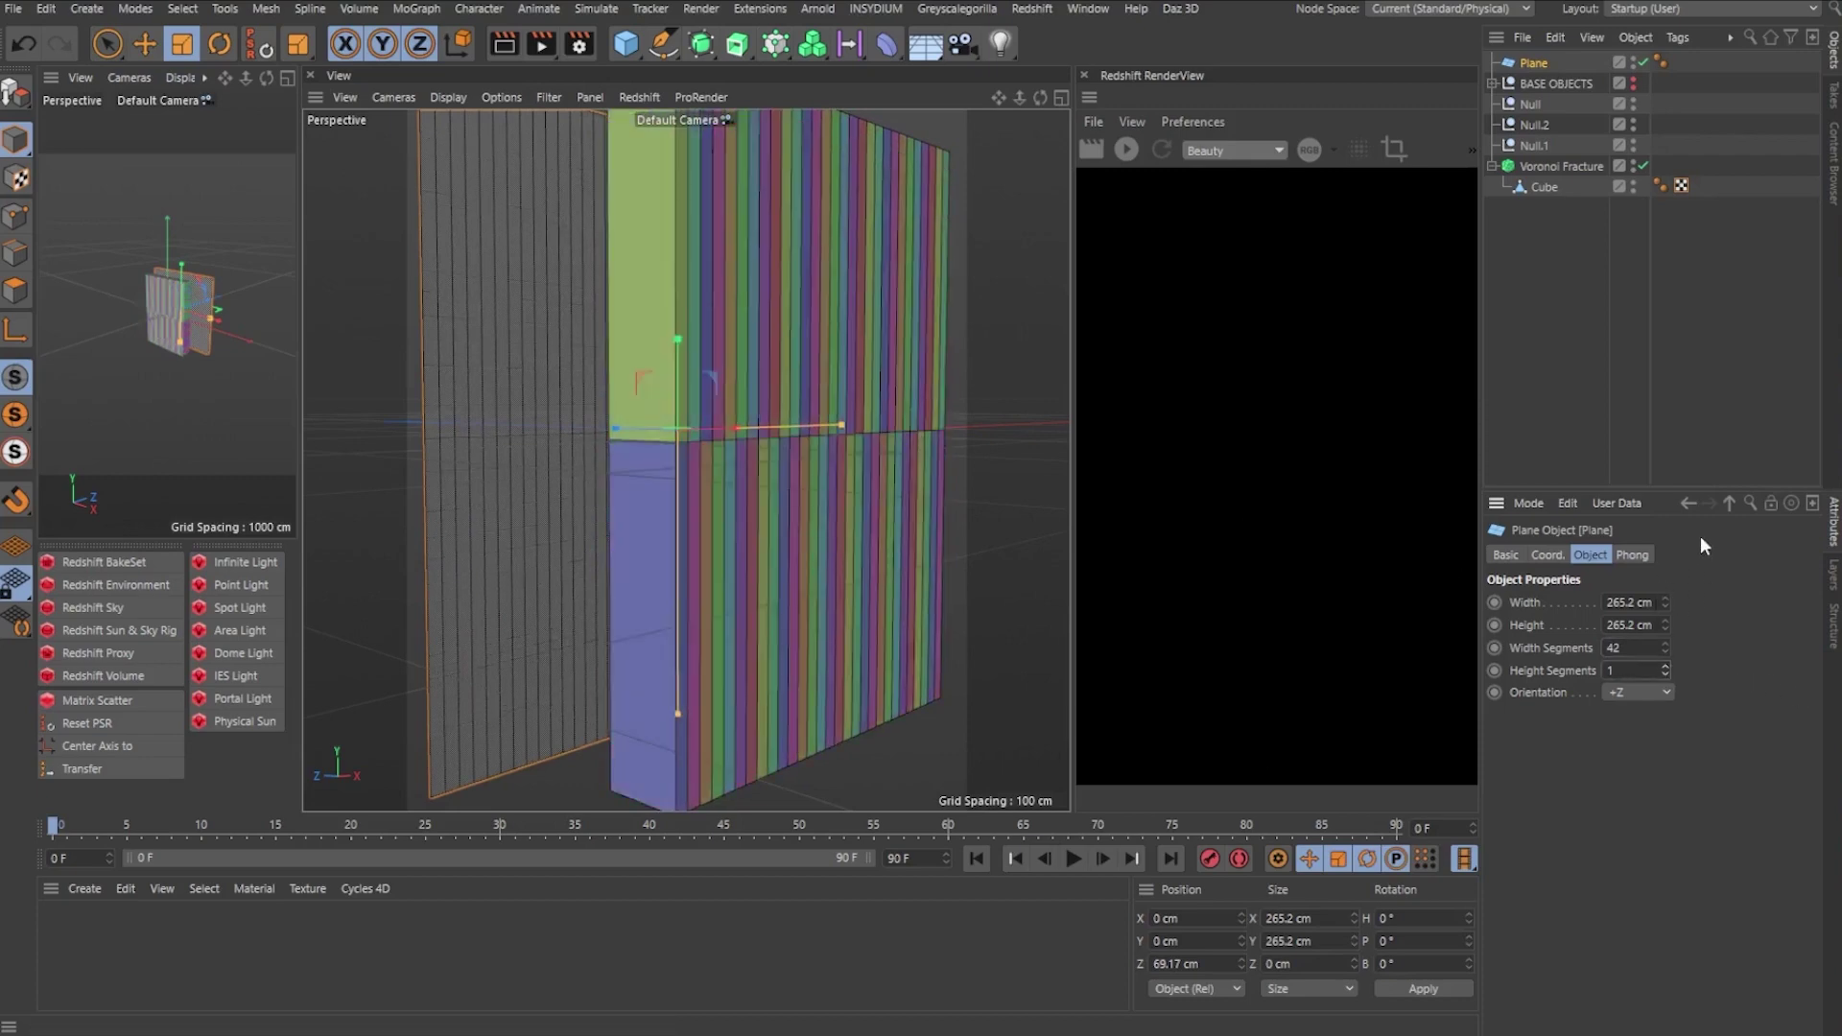
# Examine from several angles how the plane's segments slice the block into strips.
pyautogui.press('e')
pyautogui.click(589, 403)
pyautogui.scroll(-3, 589, 403)
pyautogui.keyDown('alt'); pyautogui.moveTo(591, 426); pyautogui.dragTo(677, 466, button='middle'); pyautogui.keyUp('alt')
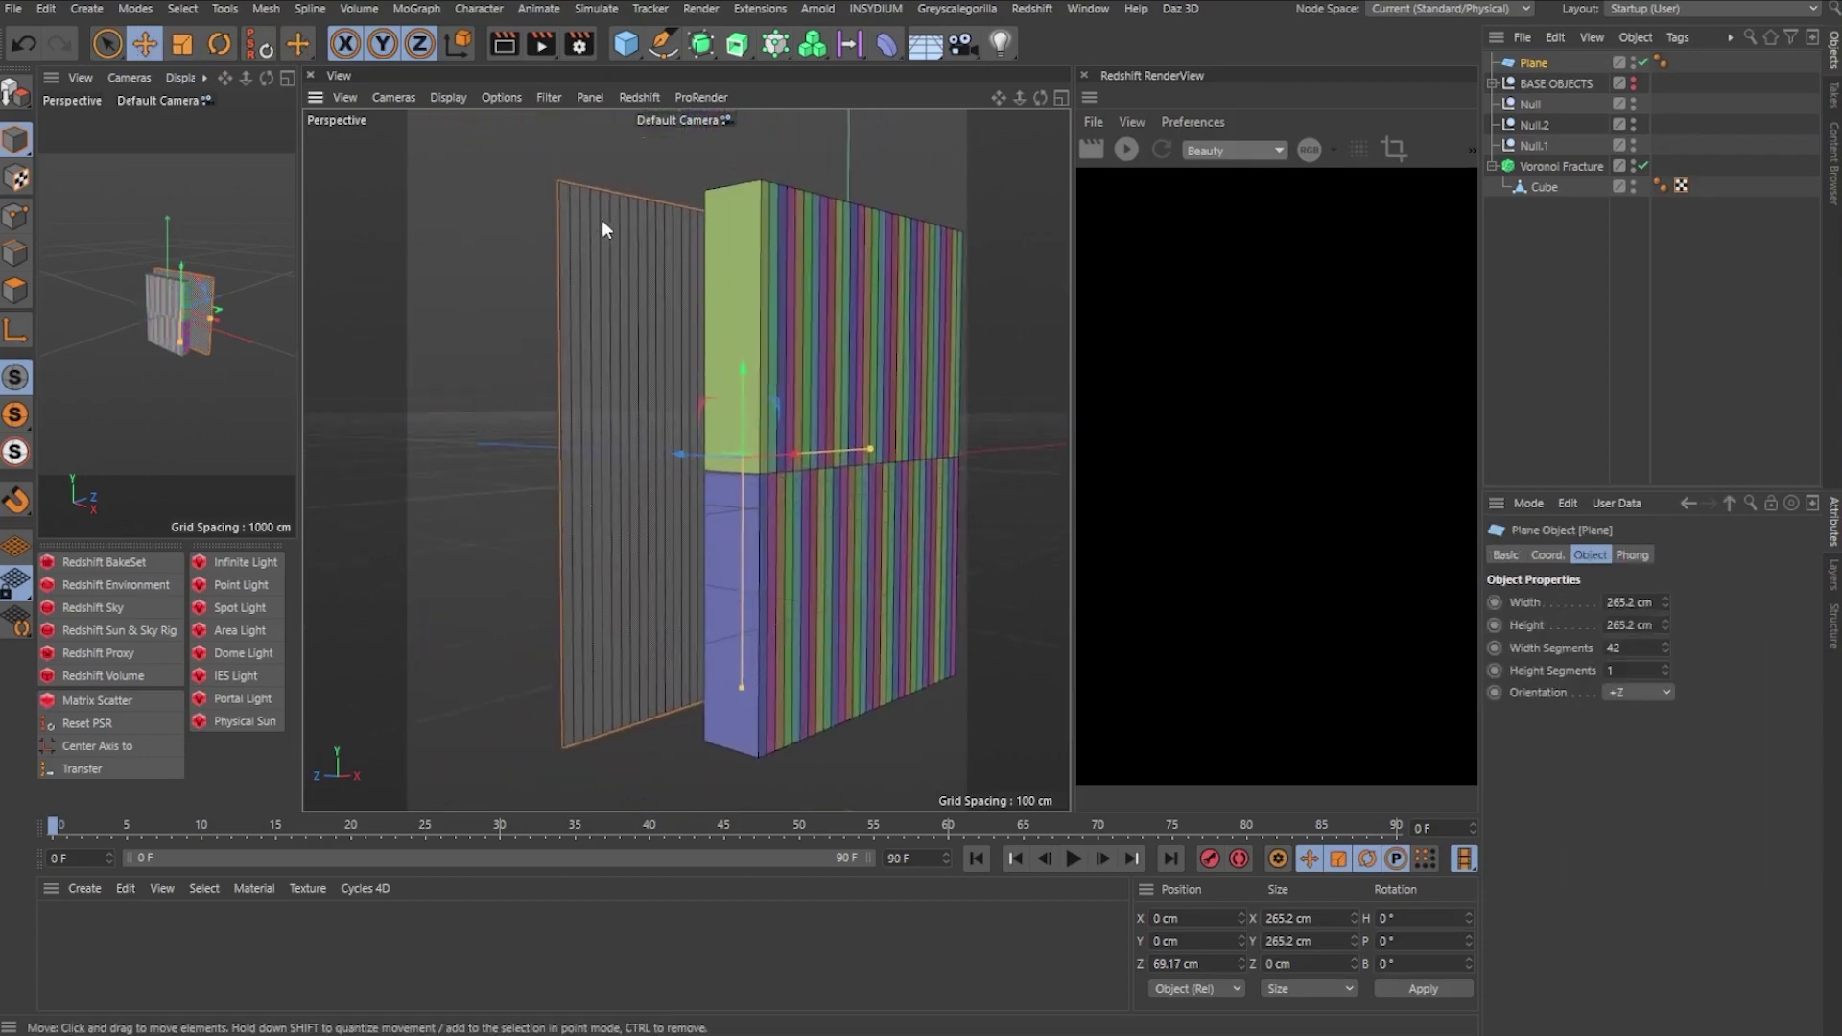
pyautogui.keyDown('alt'); pyautogui.moveTo(624, 200); pyautogui.dragTo(618, 194); pyautogui.keyUp('alt')
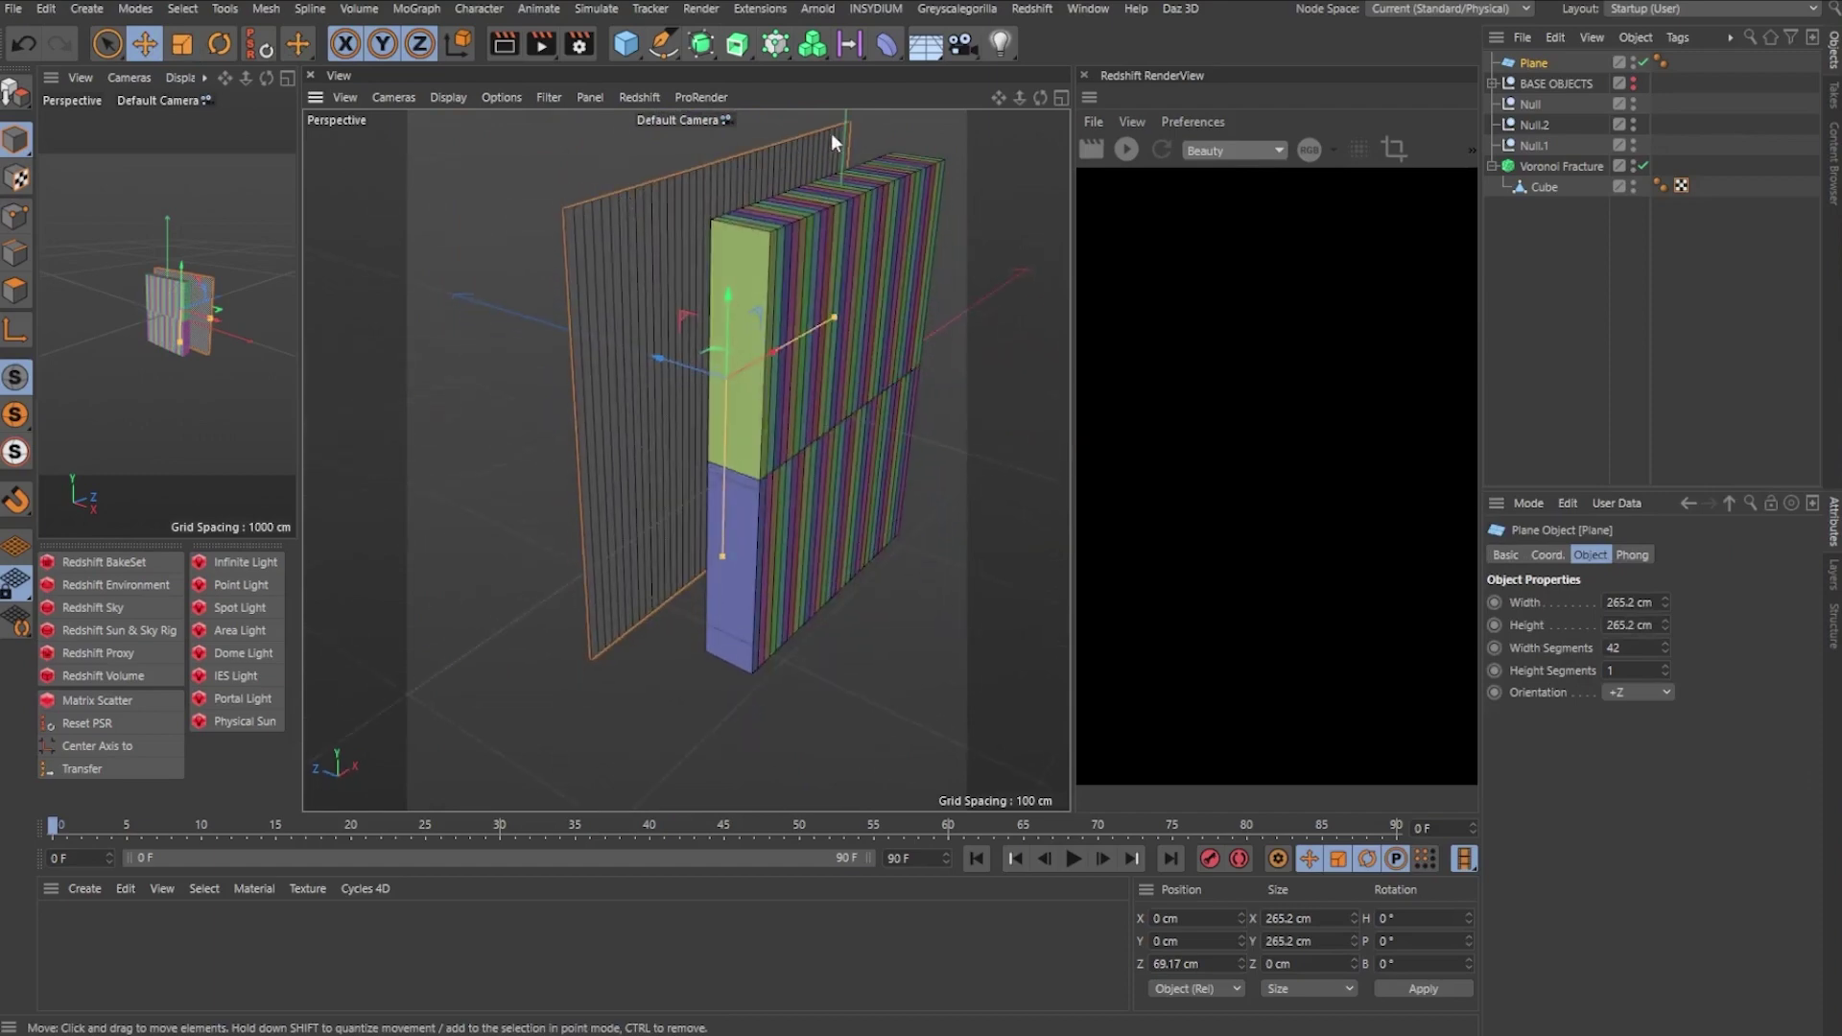
pyautogui.keyDown('alt'); pyautogui.moveTo(749, 261); pyautogui.dragTo(669, 277, button='middle'); pyautogui.keyUp('alt')
pyautogui.keyDown('alt'); pyautogui.moveTo(670, 277); pyautogui.dragTo(699, 275, button='right'); pyautogui.keyUp('alt')
pyautogui.keyDown('alt'); pyautogui.moveTo(699, 275); pyautogui.dragTo(591, 254); pyautogui.keyUp('alt')
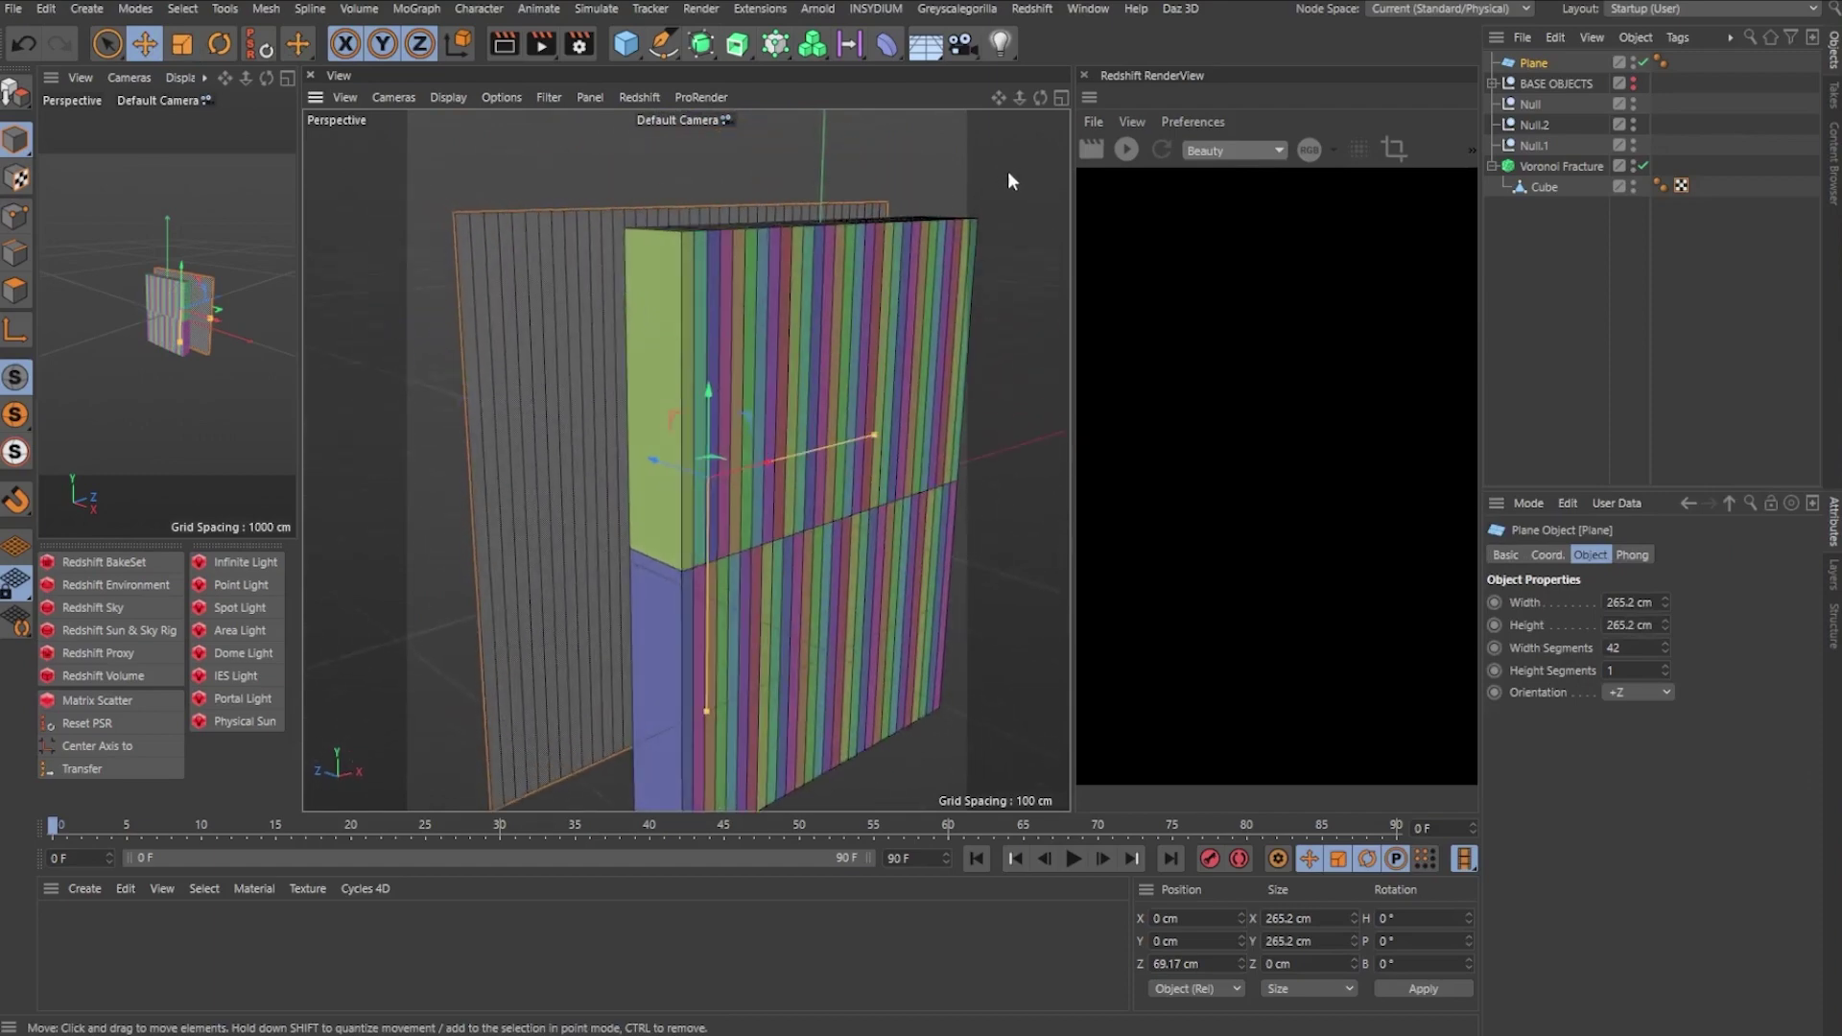
# Lower the plane to about -131 cm in Y so its segments slice the block into full-height strips.
pyautogui.keyDown('alt'); pyautogui.moveTo(578, 480); pyautogui.dragTo(683, 307, button='right'); pyautogui.keyUp('alt')
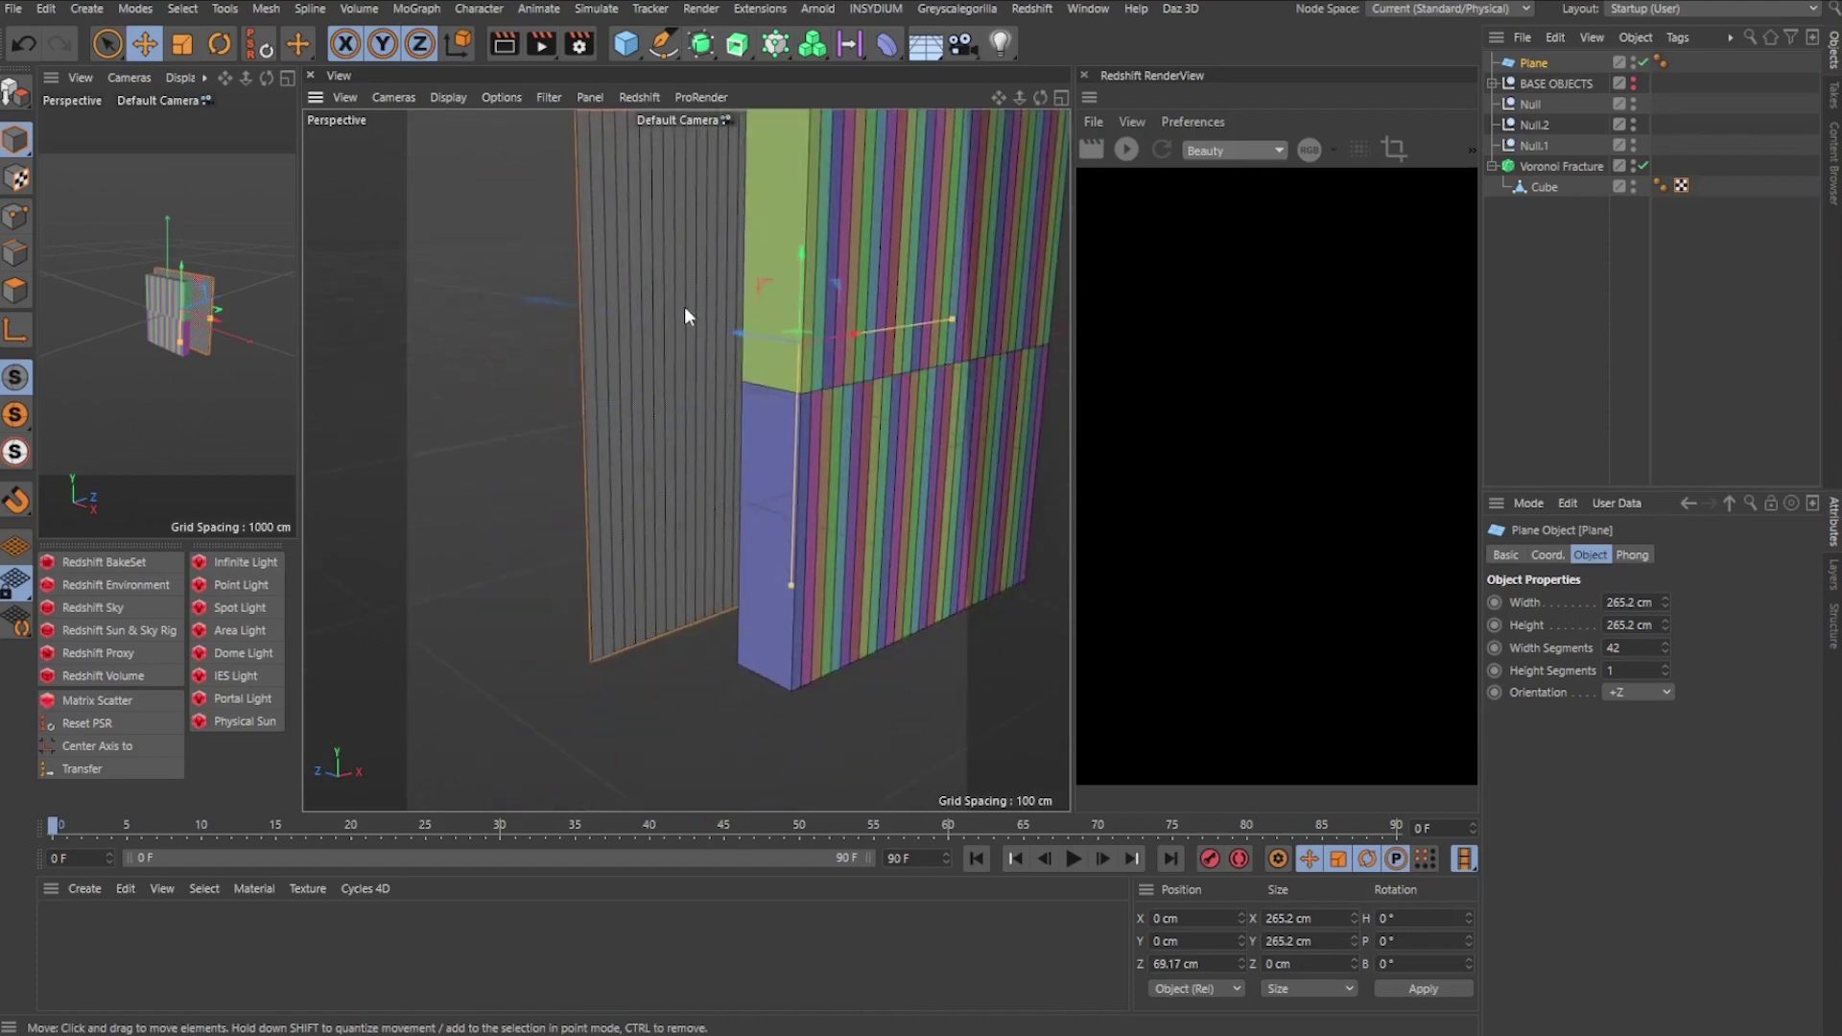
pyautogui.scroll(-2, 714, 331)
pyautogui.moveTo(774, 261)
pyautogui.mouseDown()
pyautogui.moveTo(805, 521)
pyautogui.moveTo(775, 235)
pyautogui.moveTo(774, 273)
pyautogui.mouseUp()
pyautogui.hotkey('ctrl', 'z')
pyautogui.keyDown('alt'); pyautogui.moveTo(689, 230); pyautogui.dragTo(737, 276); pyautogui.keyUp('alt')
pyautogui.keyDown('alt'); pyautogui.moveTo(620, 284); pyautogui.dragTo(664, 227, button='right'); pyautogui.keyUp('alt')
pyautogui.keyDown('alt'); pyautogui.moveTo(809, 591); pyautogui.dragTo(619, 427); pyautogui.keyUp('alt')
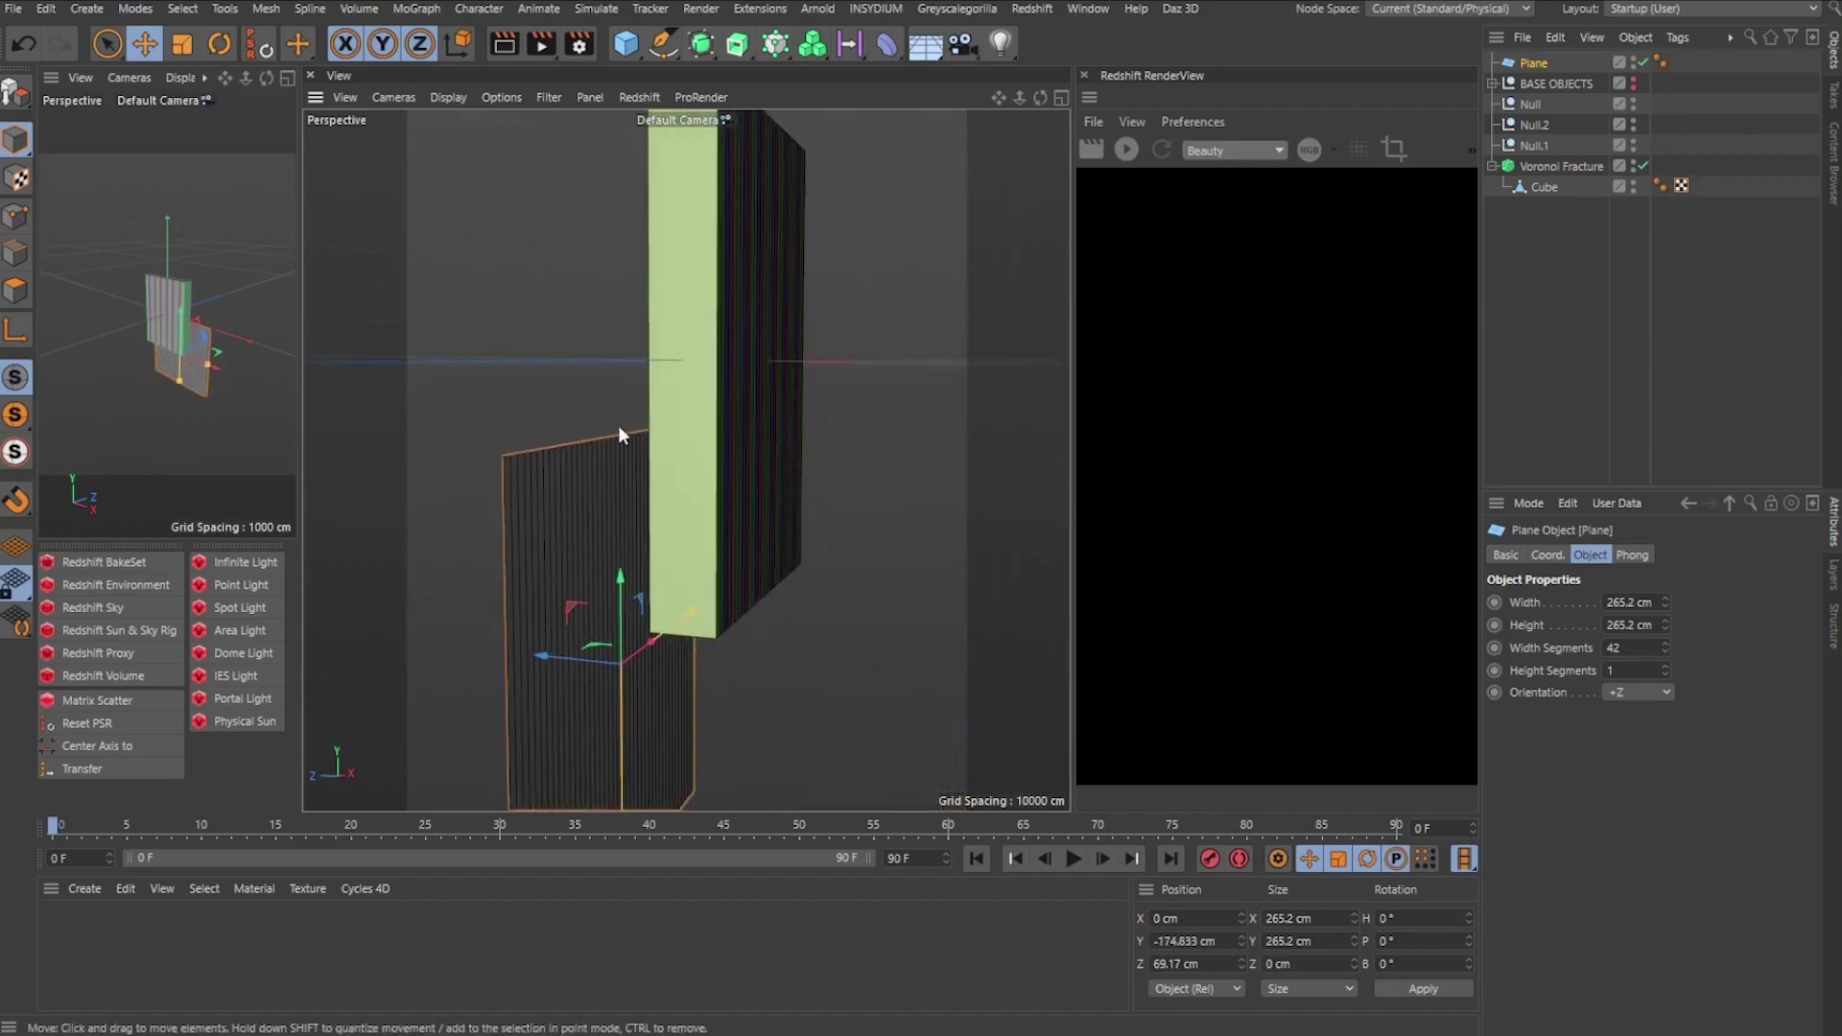
pyautogui.keyDown('alt'); pyautogui.moveTo(503, 463); pyautogui.dragTo(735, 399); pyautogui.keyUp('alt')
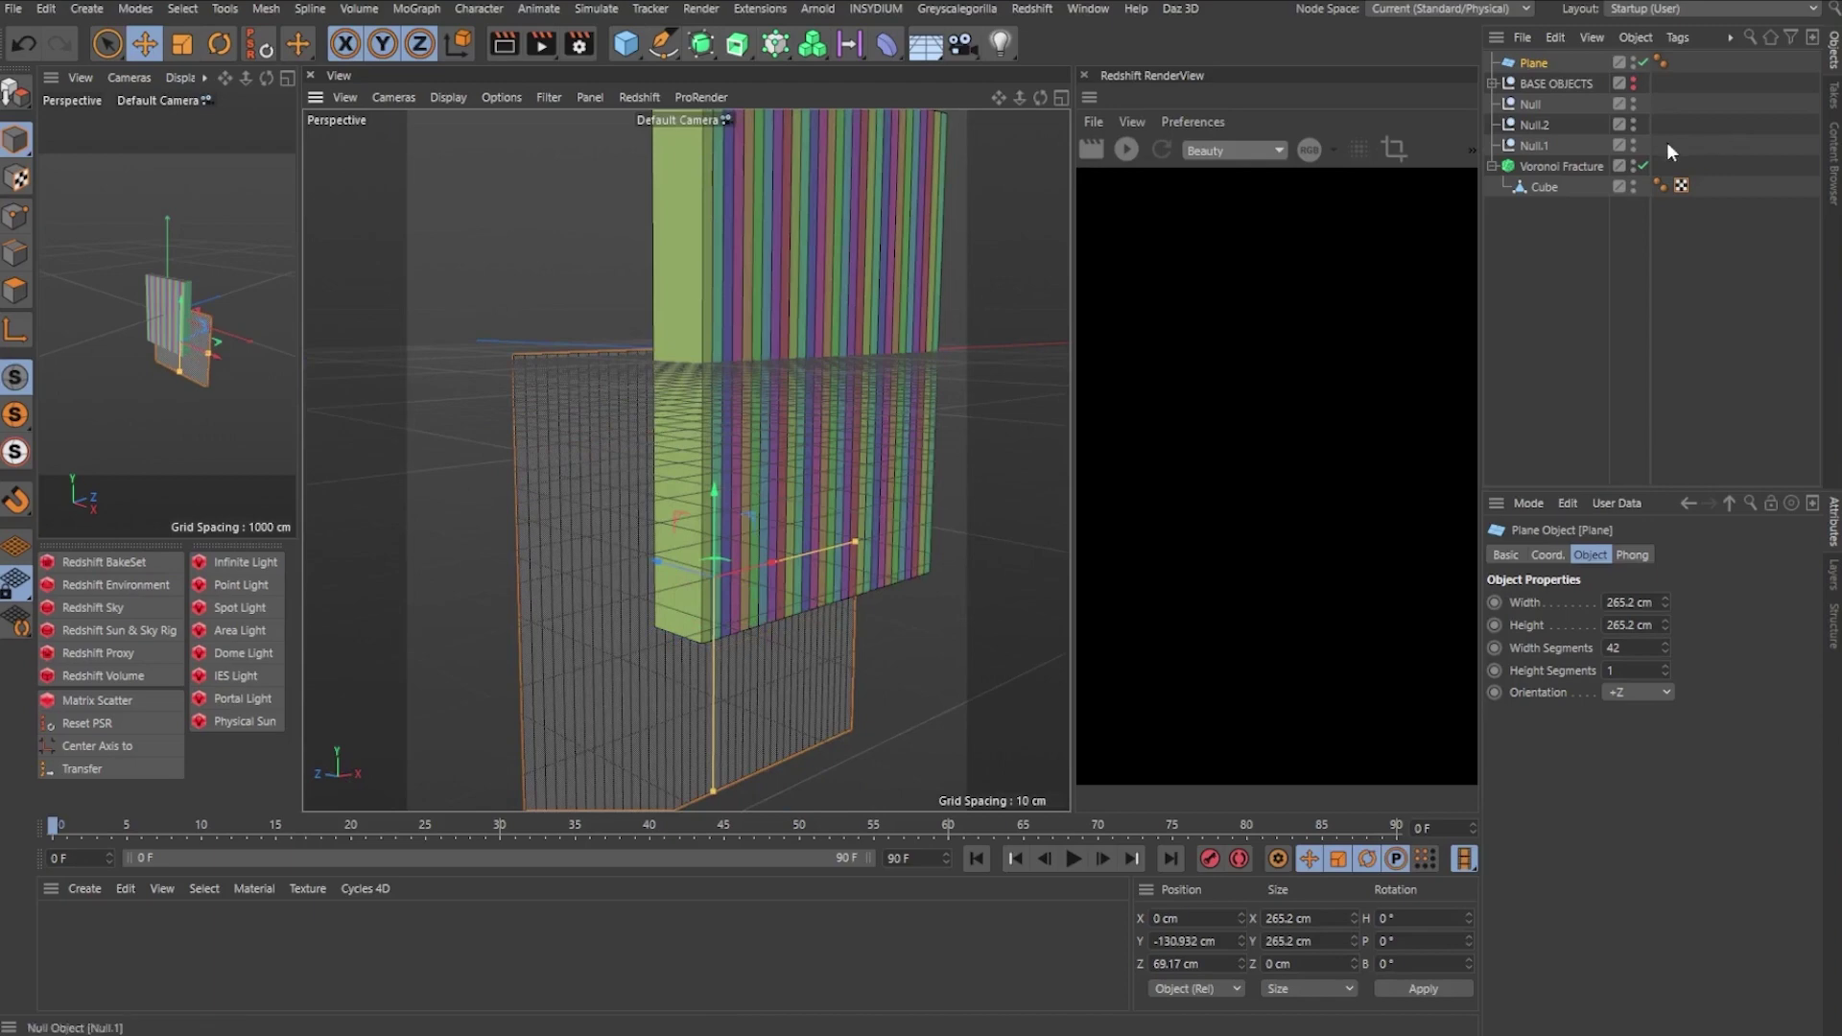
pyautogui.click(1670, 219)
pyautogui.keyDown('alt'); pyautogui.moveTo(773, 318); pyautogui.dragTo(798, 397, button='middle'); pyautogui.keyUp('alt')
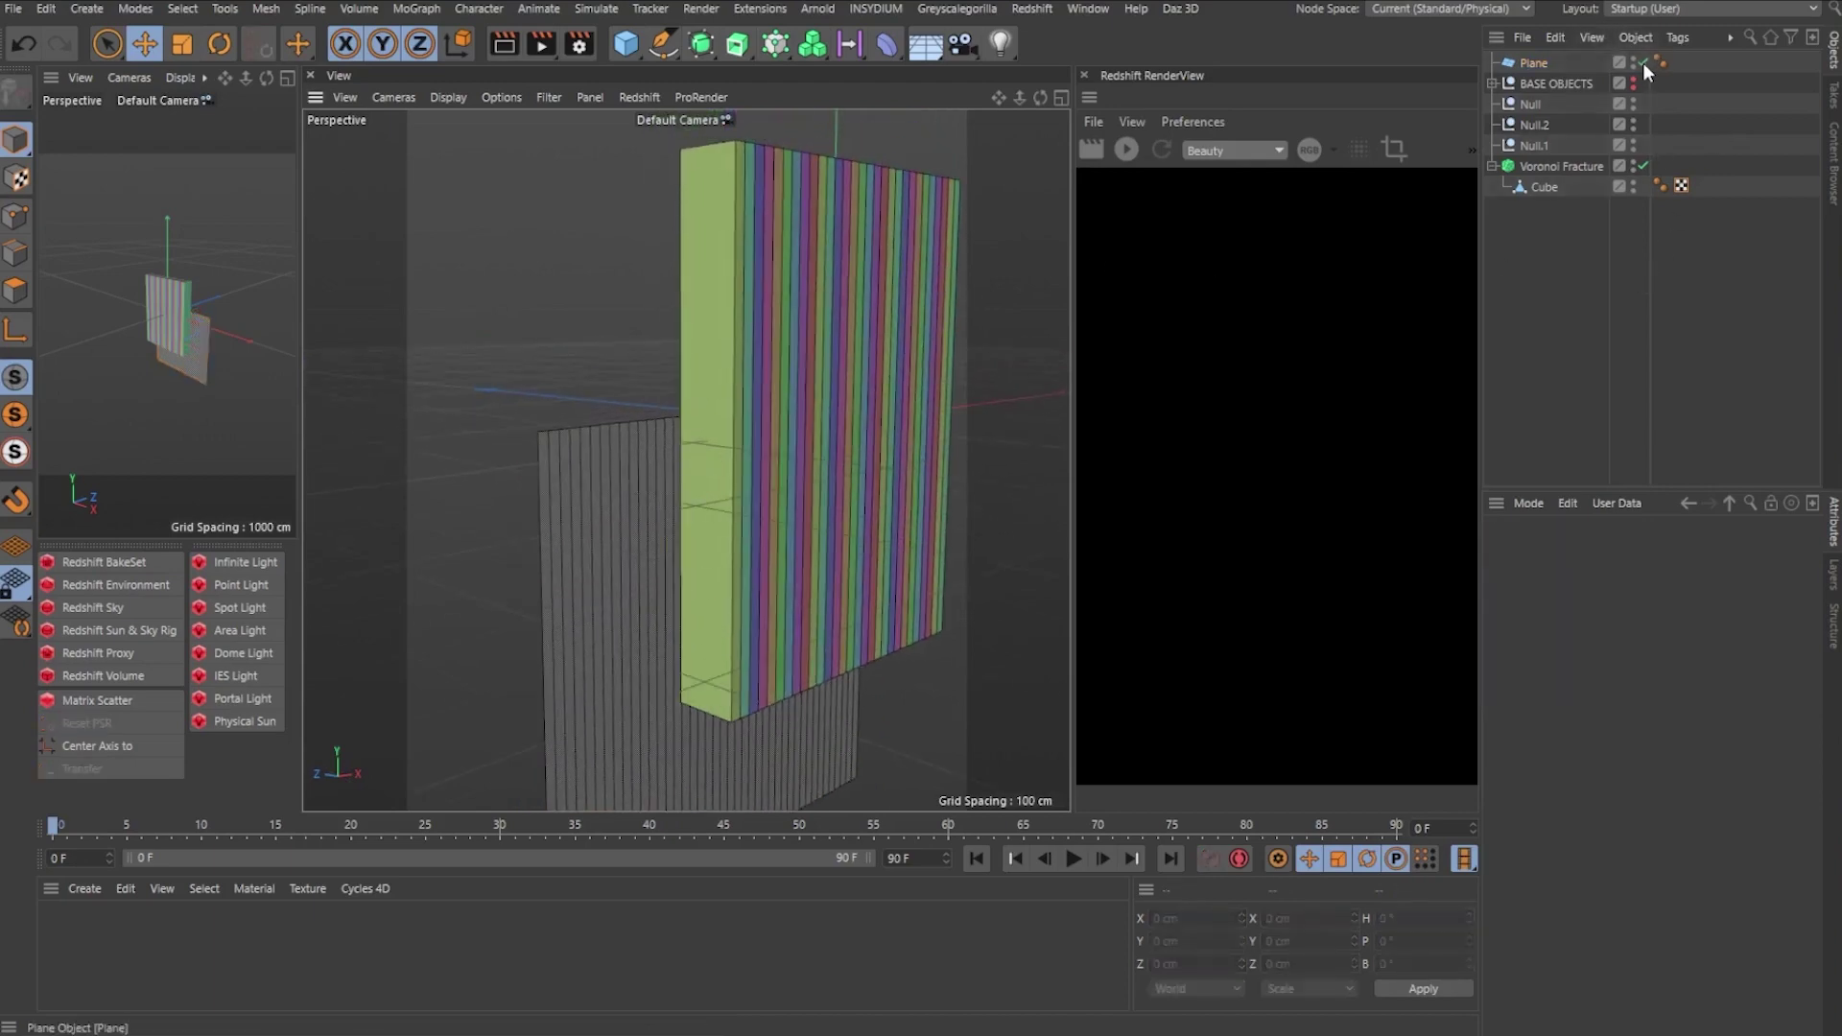
# Disable the Plane and create a Disc oriented to +Z at the block's center.
pyautogui.click(1643, 61)
pyautogui.click(638, 44)
pyautogui.click(835, 144)
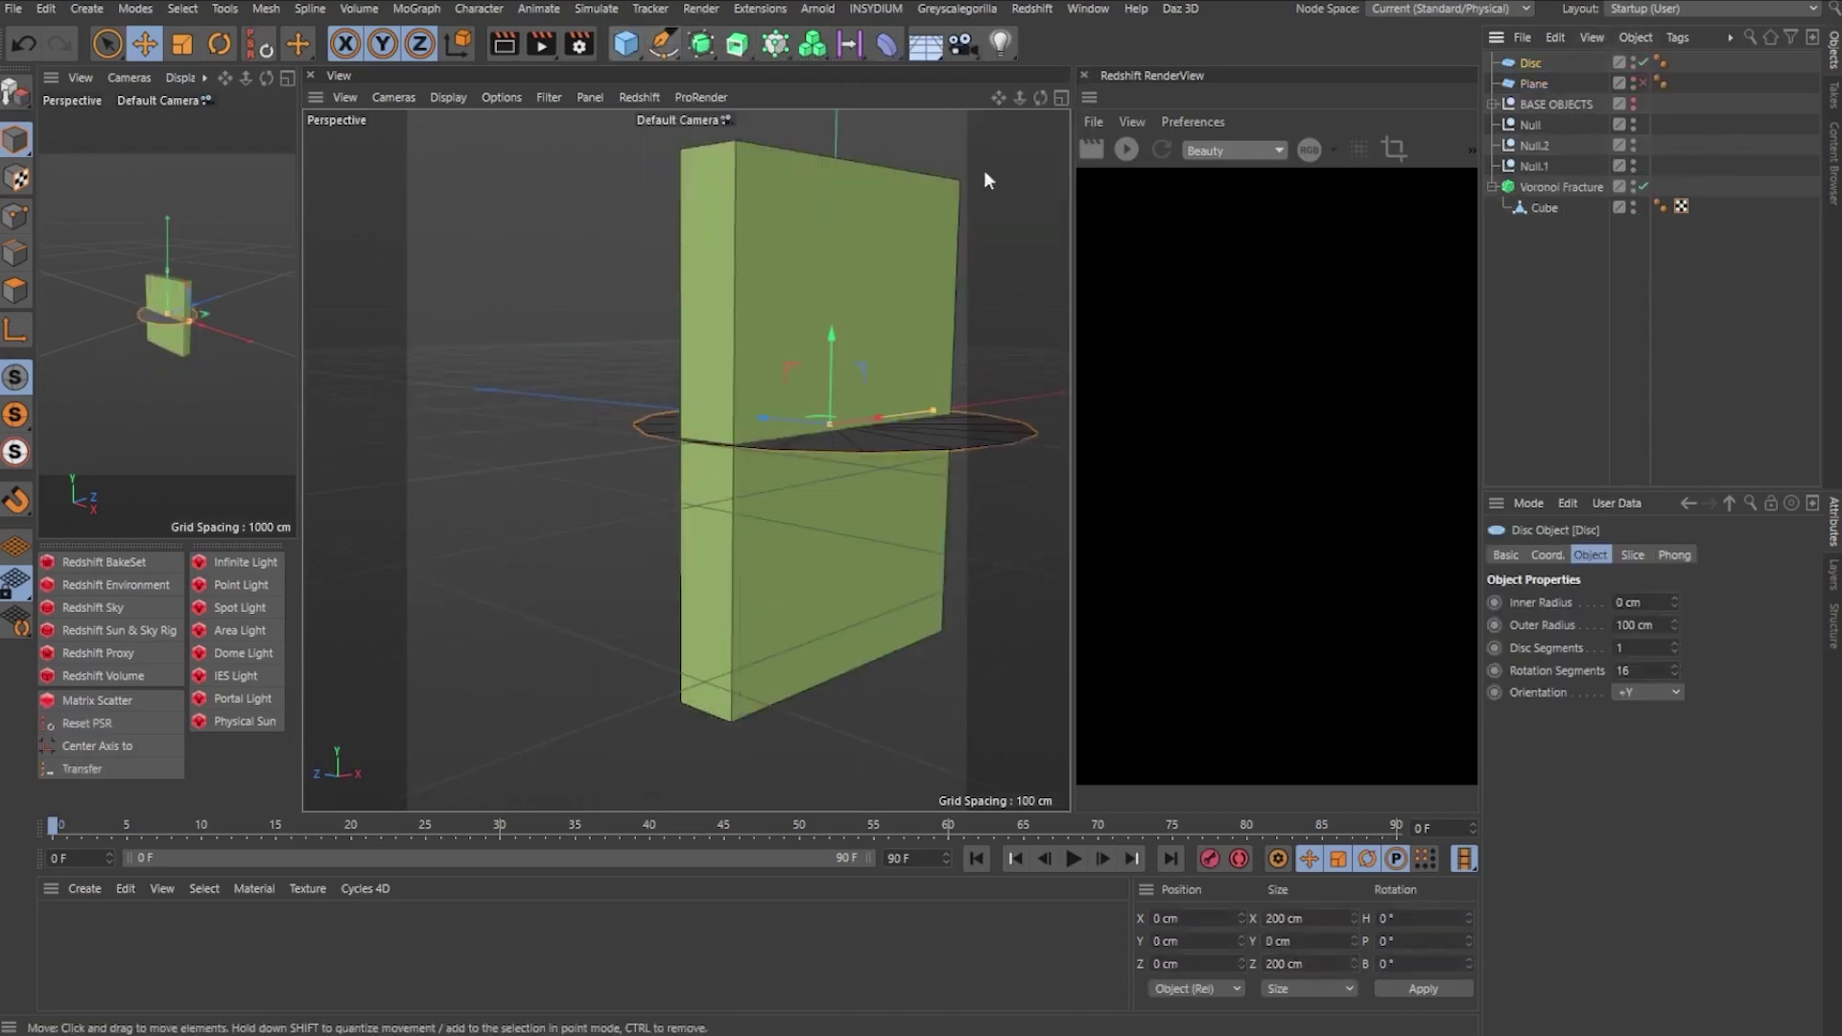
pyautogui.keyDown('alt'); pyautogui.moveTo(682, 387); pyautogui.dragTo(721, 386, button='right'); pyautogui.keyUp('alt')
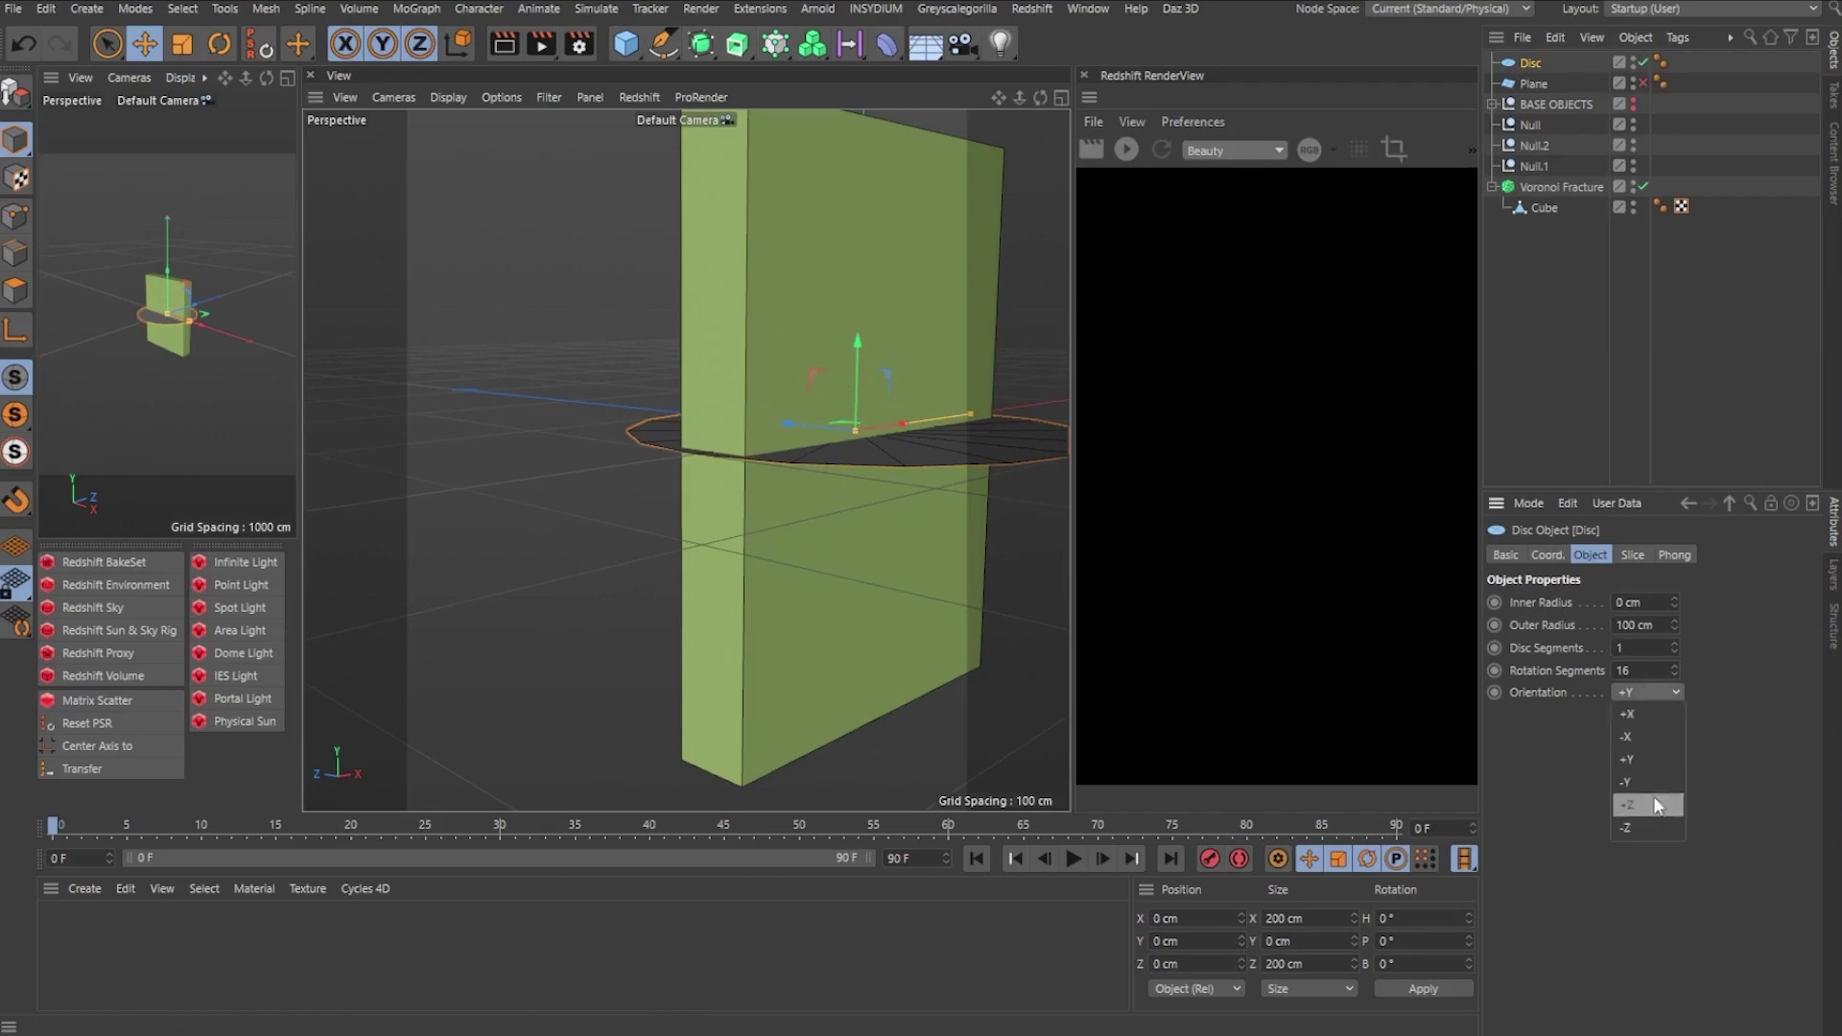
pyautogui.click(1655, 804)
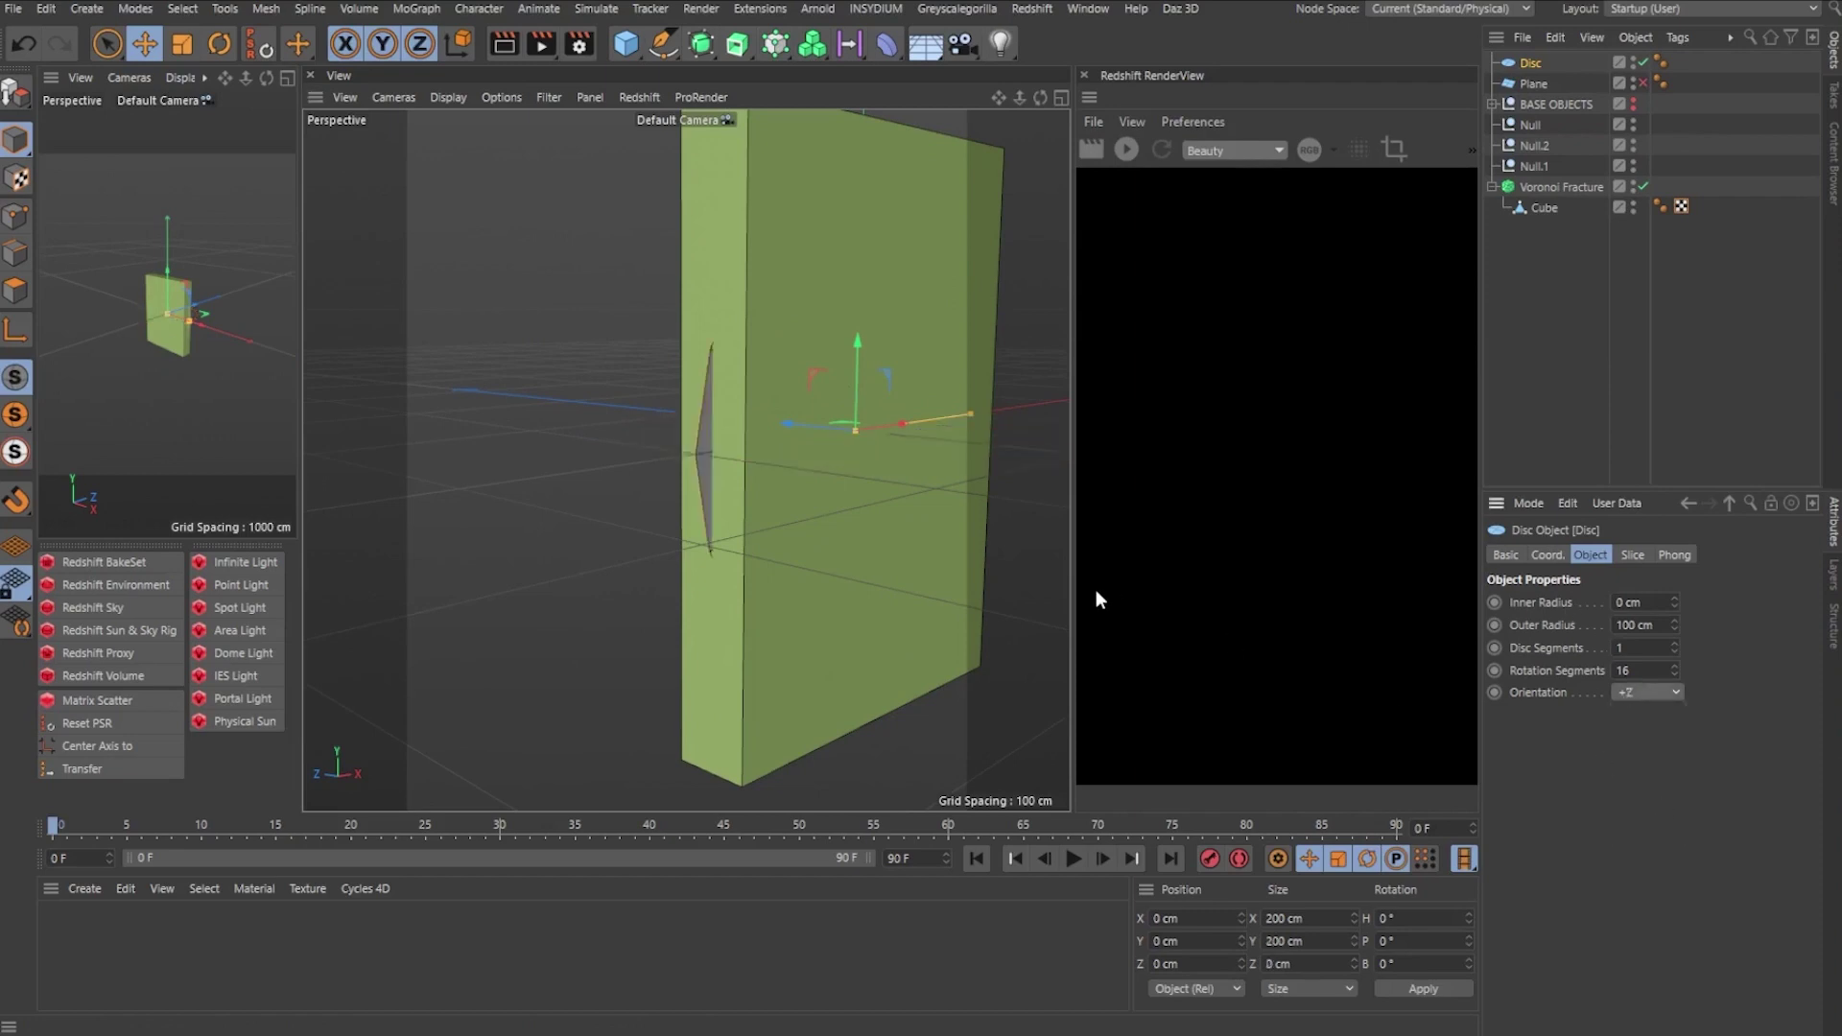
pyautogui.keyDown('alt'); pyautogui.moveTo(920, 494); pyautogui.dragTo(876, 493, button='middle'); pyautogui.keyUp('alt')
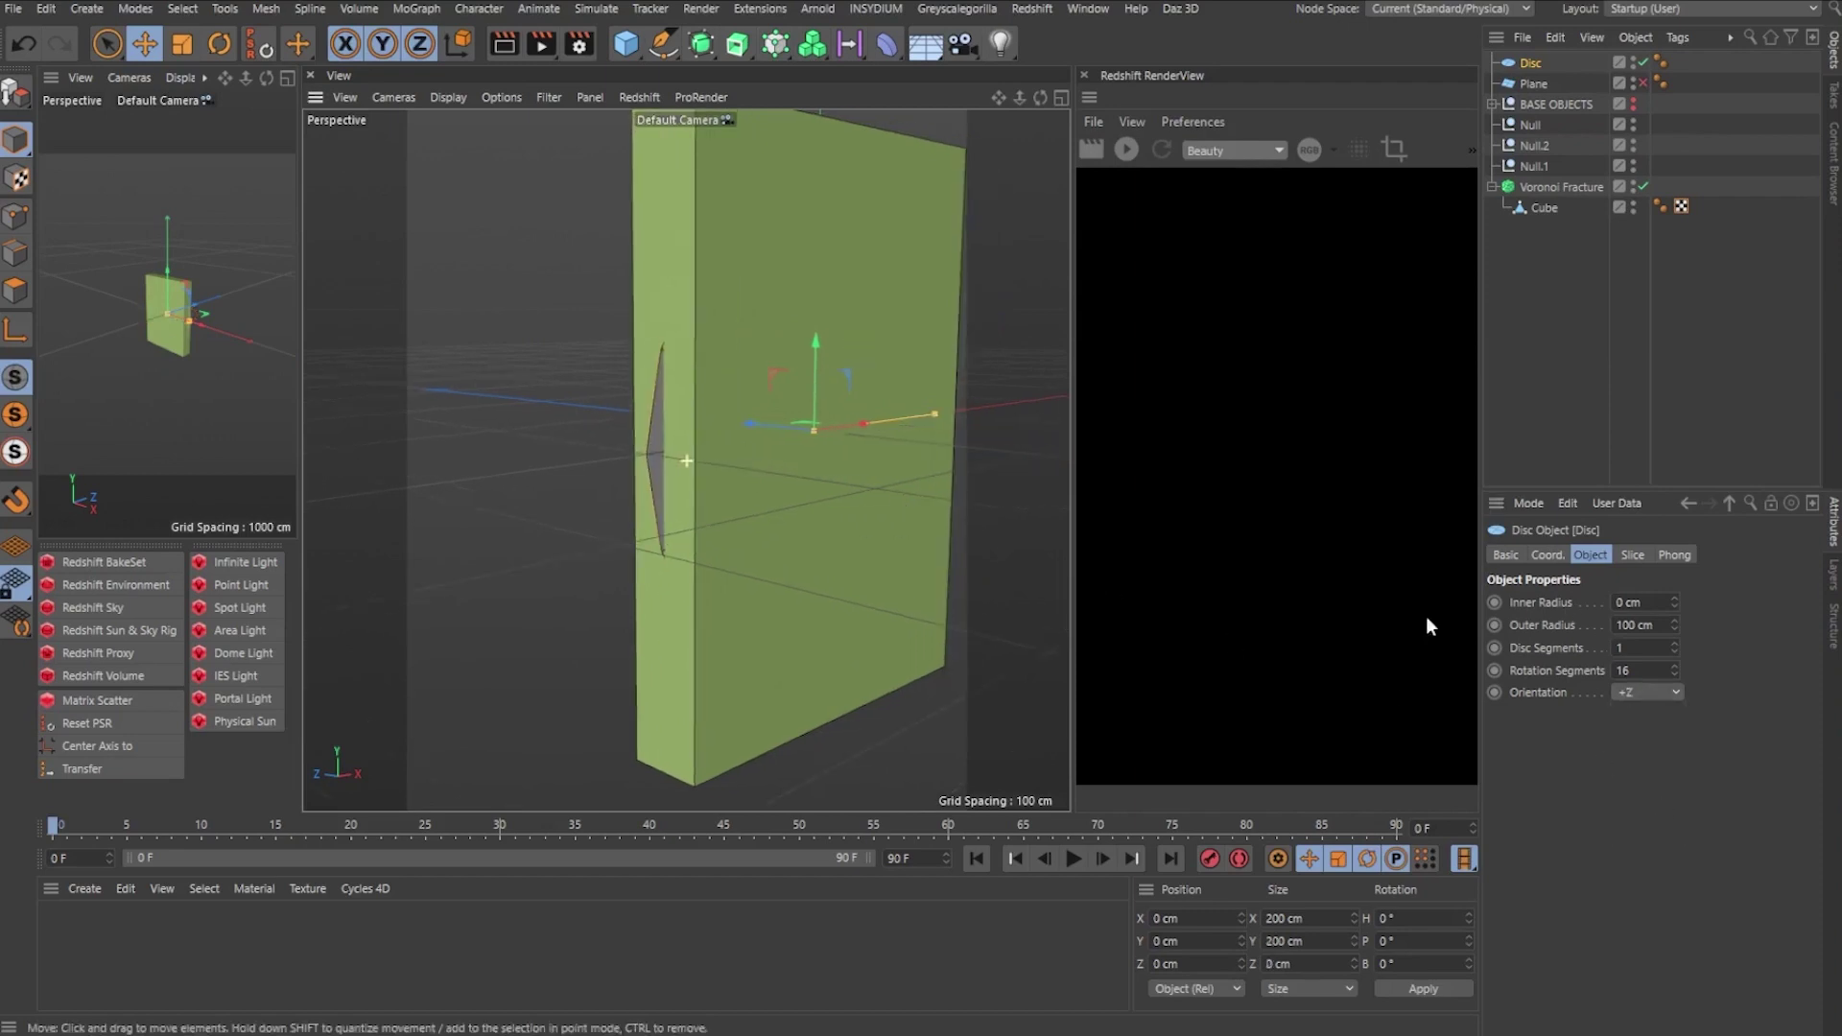
# Add the Disc to the Voronoi Fracture's sources and disable the Plane source.
pyautogui.click(1558, 187)
pyautogui.click(1765, 754)
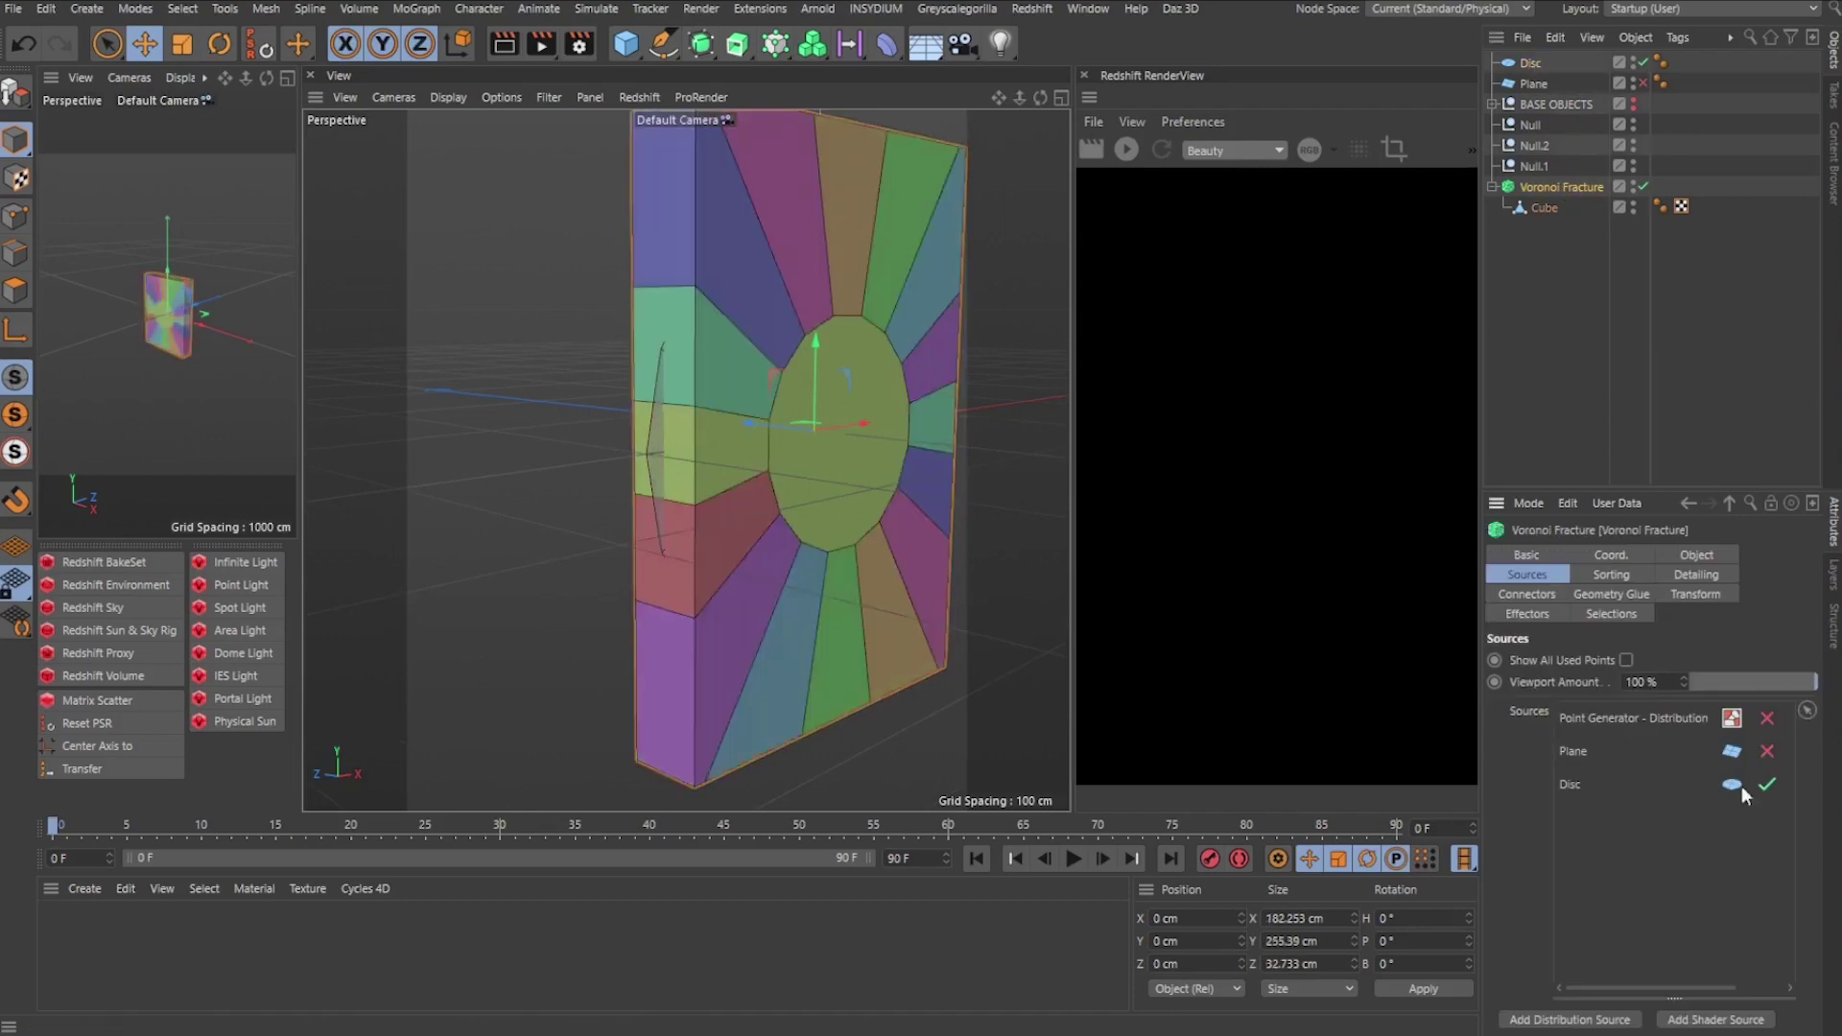
pyautogui.keyDown('alt'); pyautogui.moveTo(850, 459); pyautogui.dragTo(1092, 423); pyautogui.keyUp('alt')
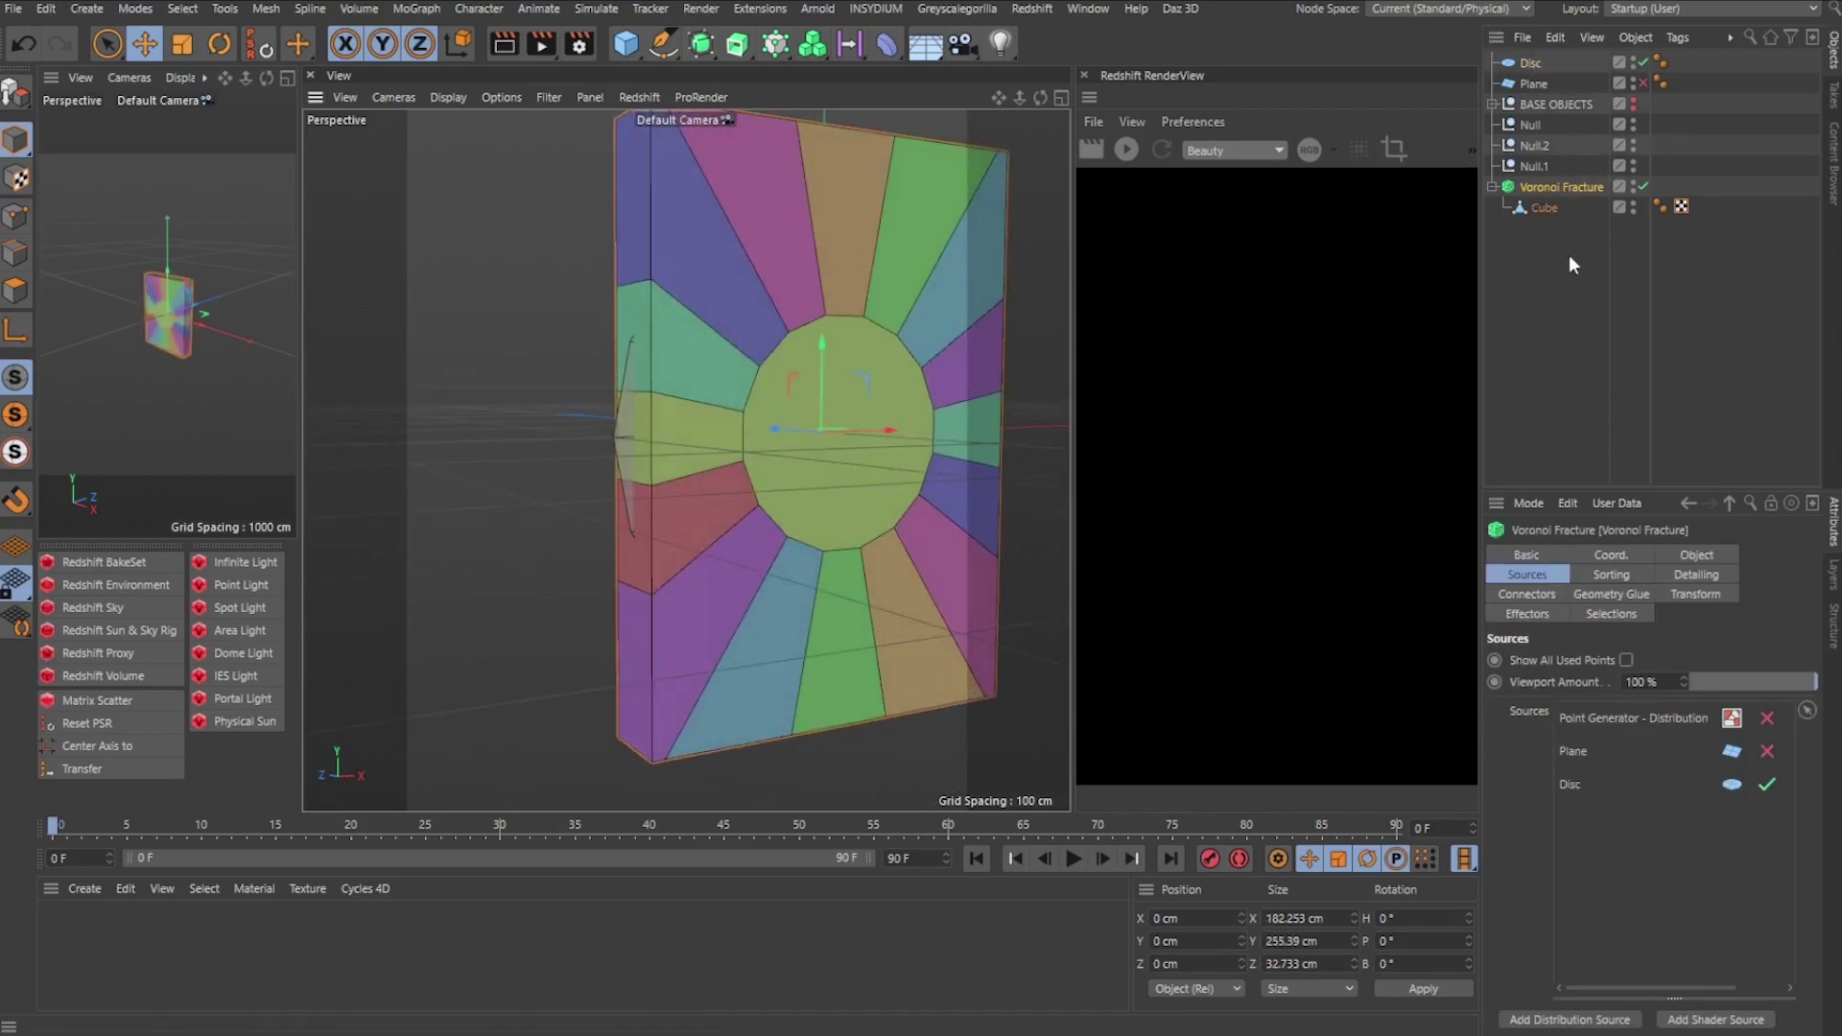
# Set the Disc's rotation segments to 48 and scale it down to about 108 cm across.
pyautogui.click(1532, 64)
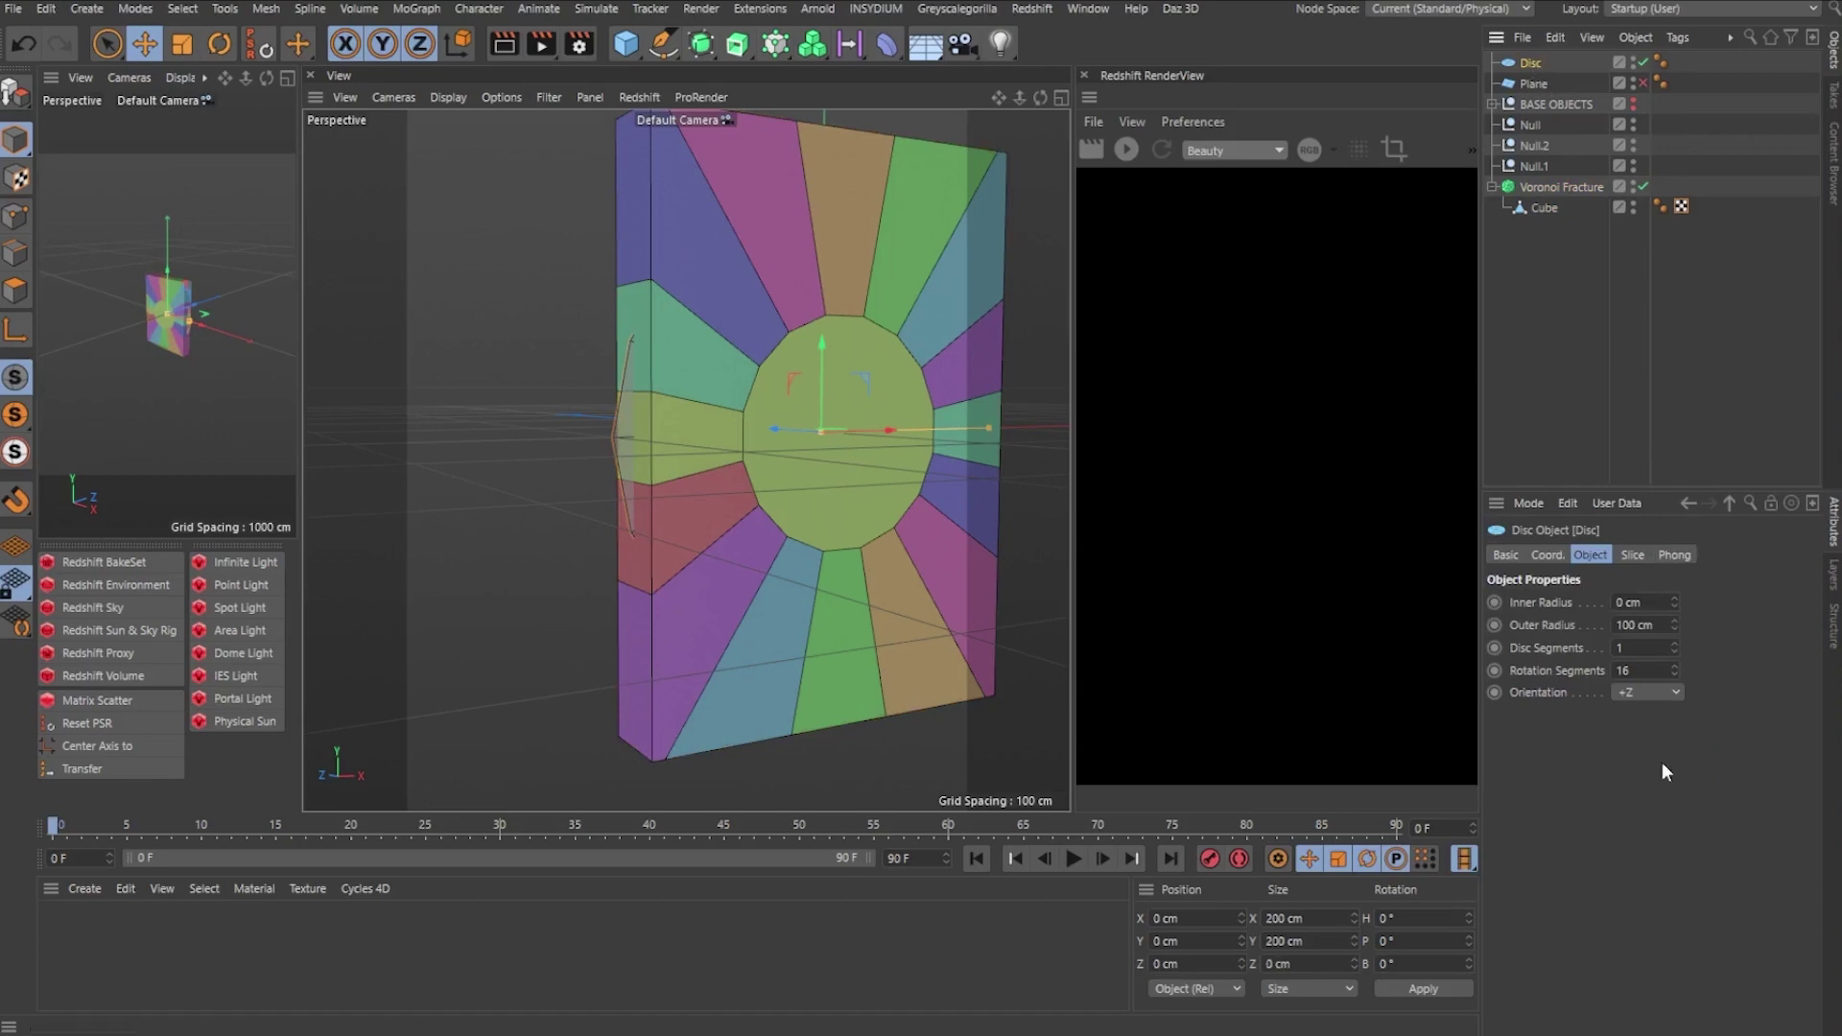
pyautogui.moveTo(1675, 669); pyautogui.dragTo(1703, 658)
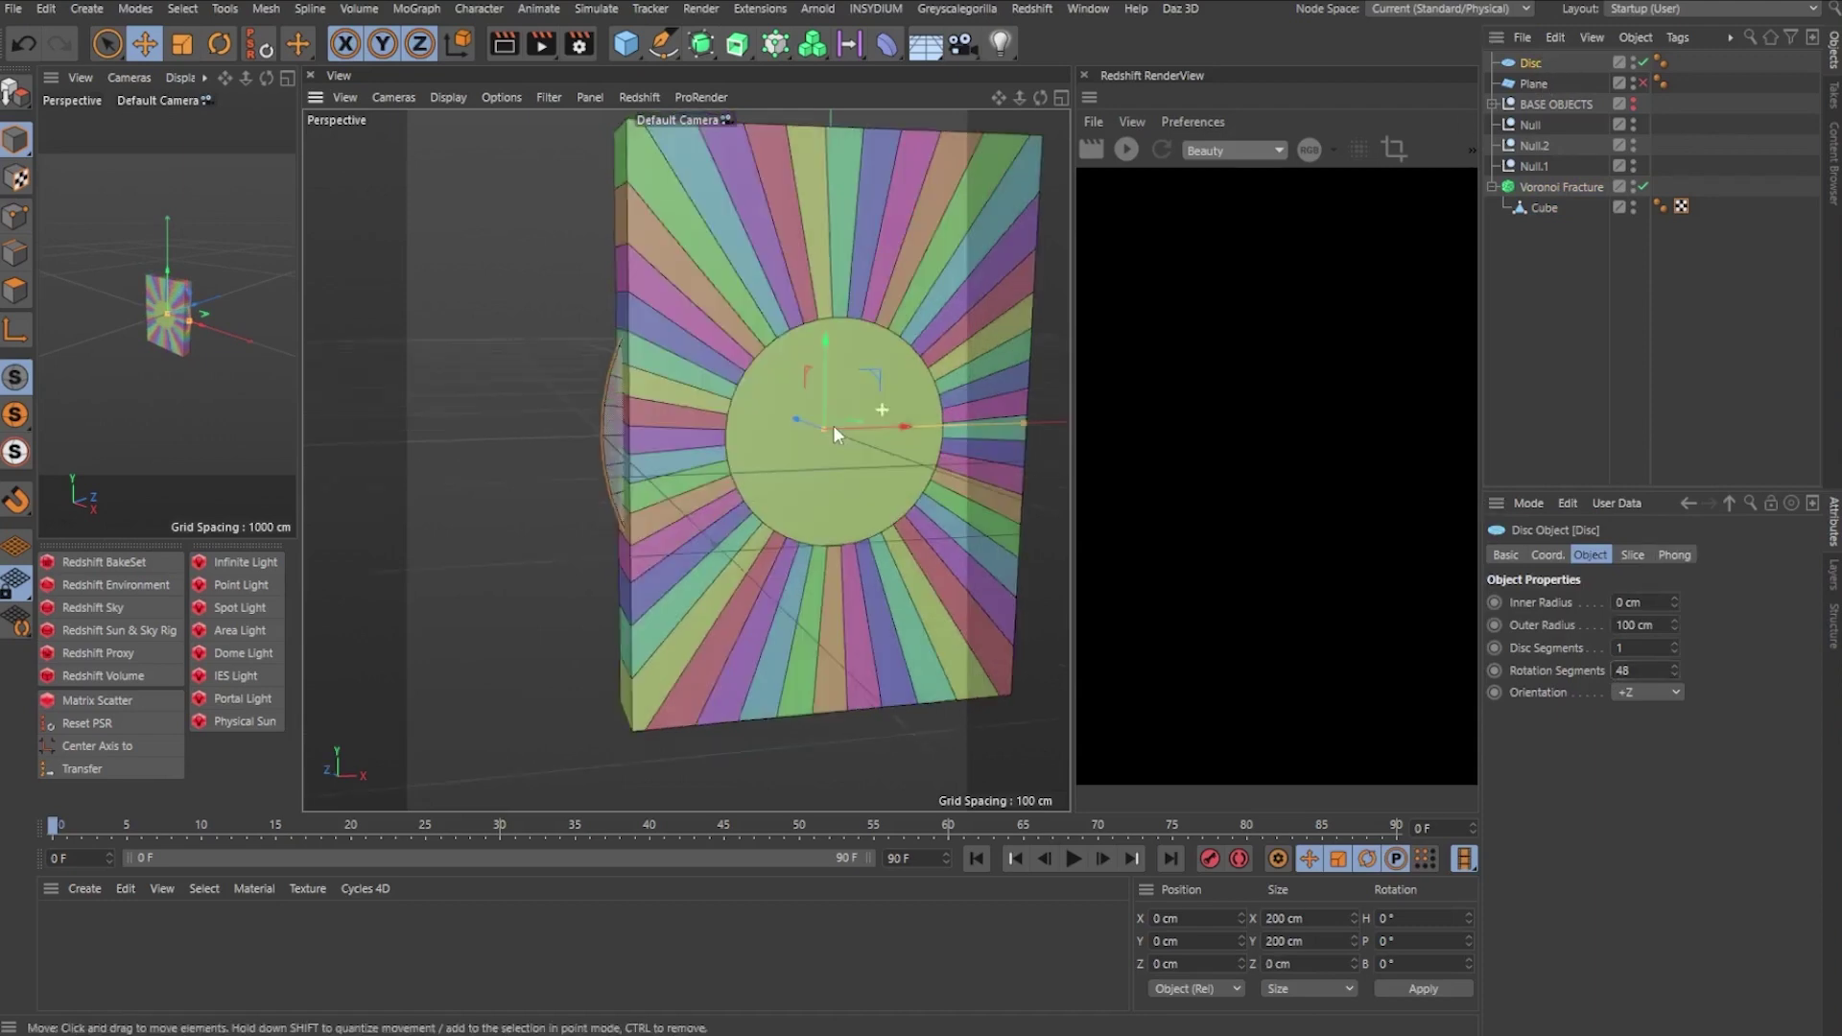
pyautogui.press('t')
pyautogui.moveTo(989, 336); pyautogui.dragTo(764, 489)
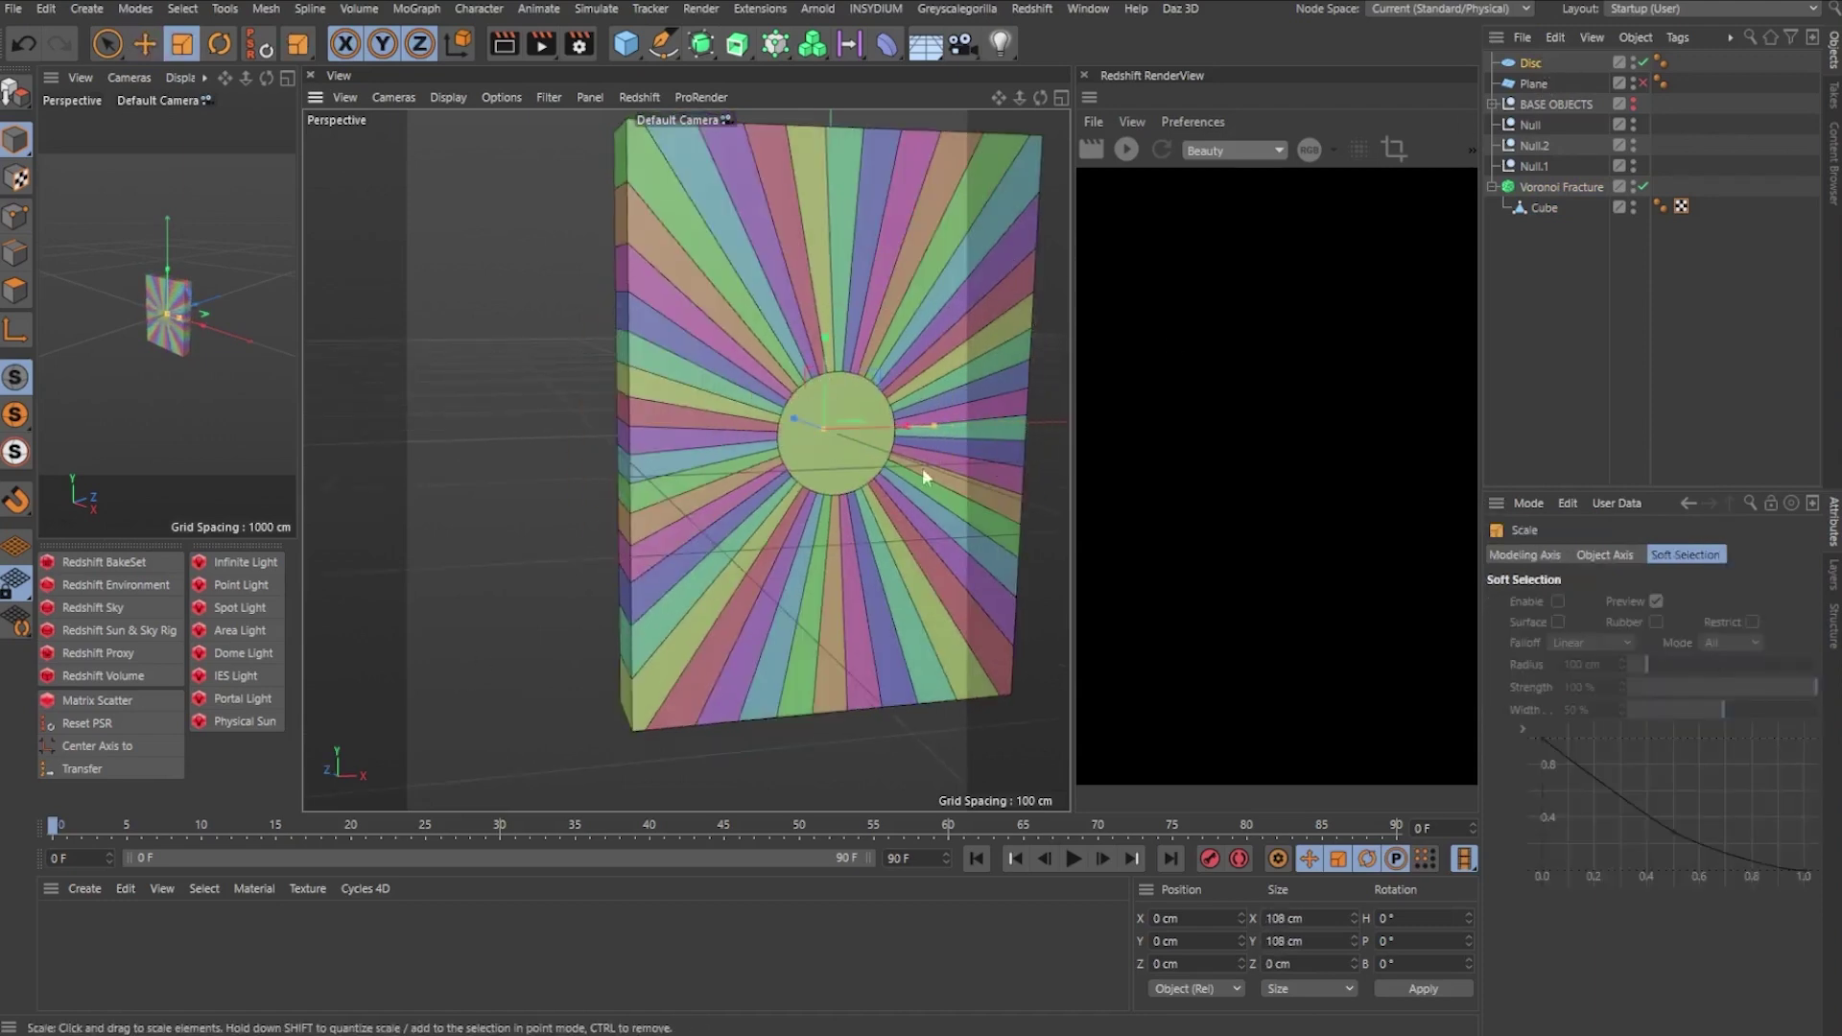
pyautogui.keyDown('alt'); pyautogui.moveTo(923, 468); pyautogui.dragTo(929, 457); pyautogui.keyUp('alt')
pyautogui.keyDown('alt'); pyautogui.moveTo(784, 491); pyautogui.dragTo(753, 530, button='middle'); pyautogui.keyUp('alt')
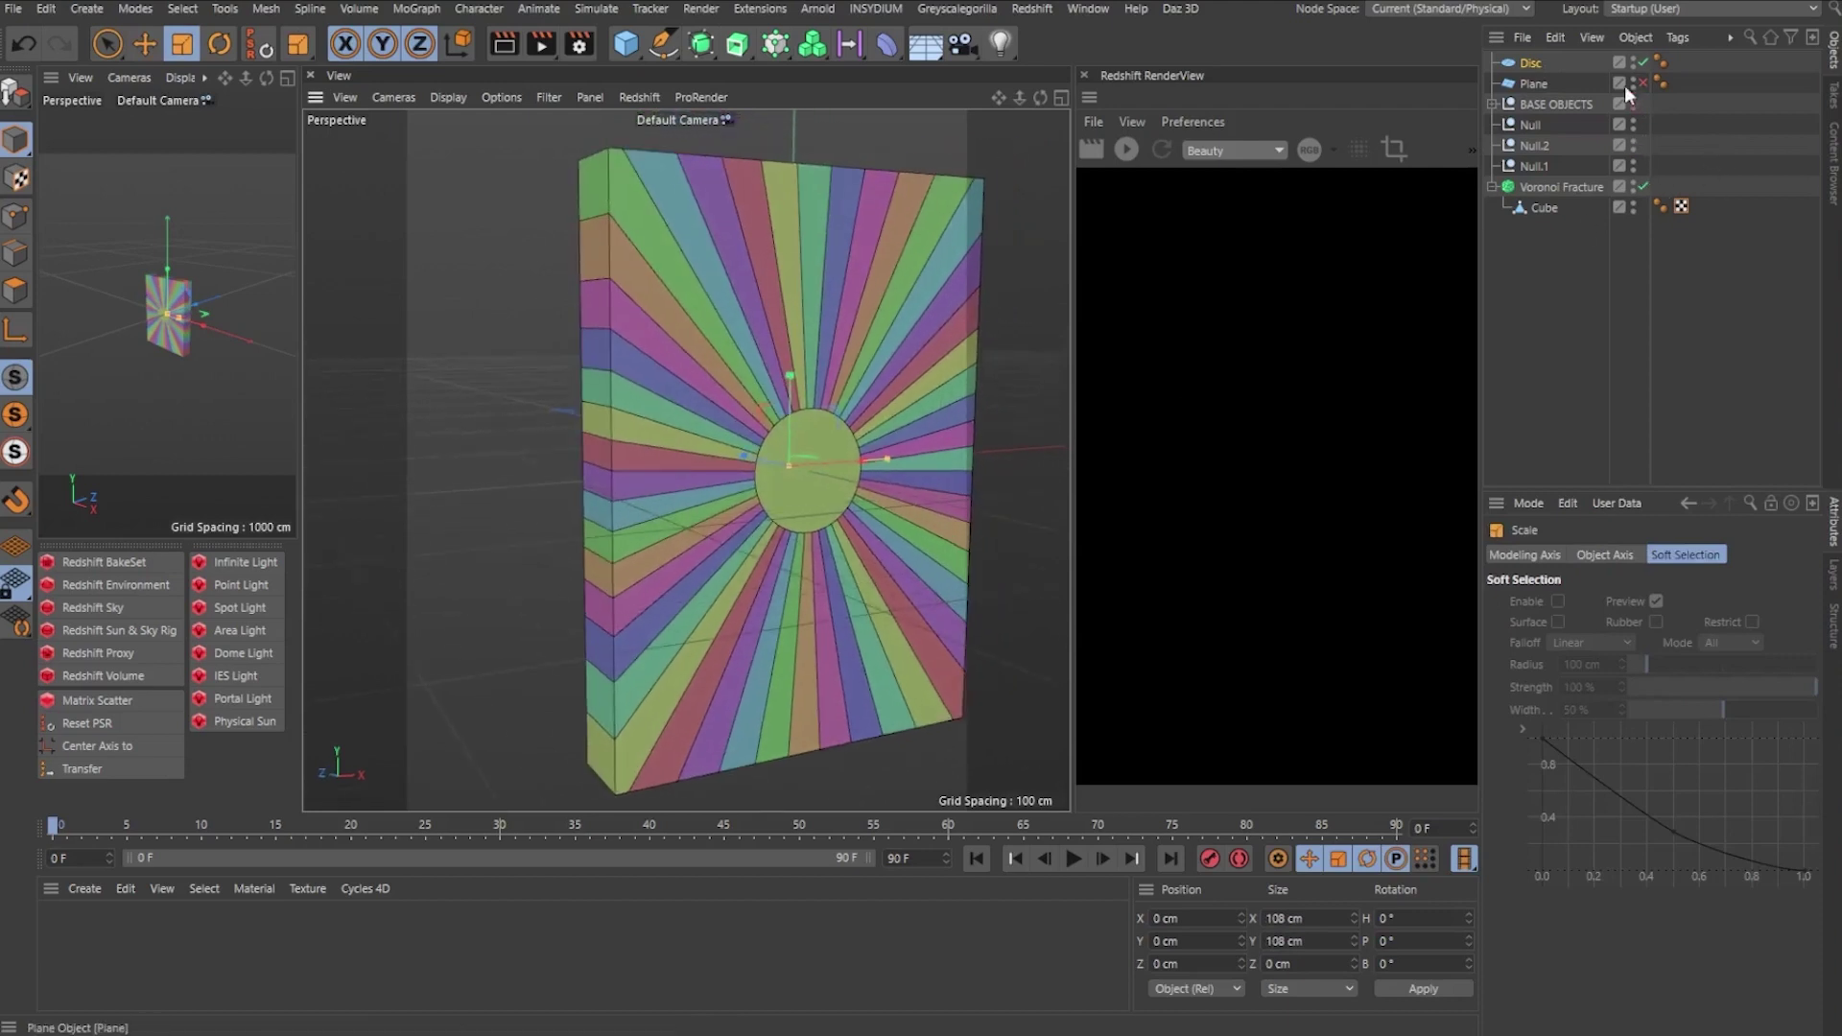
# Disable the Disc and, in the Front view, sketch a freehand wavy spline about 141 cm wide and 283 cm tall down the block.
pyautogui.click(1641, 62)
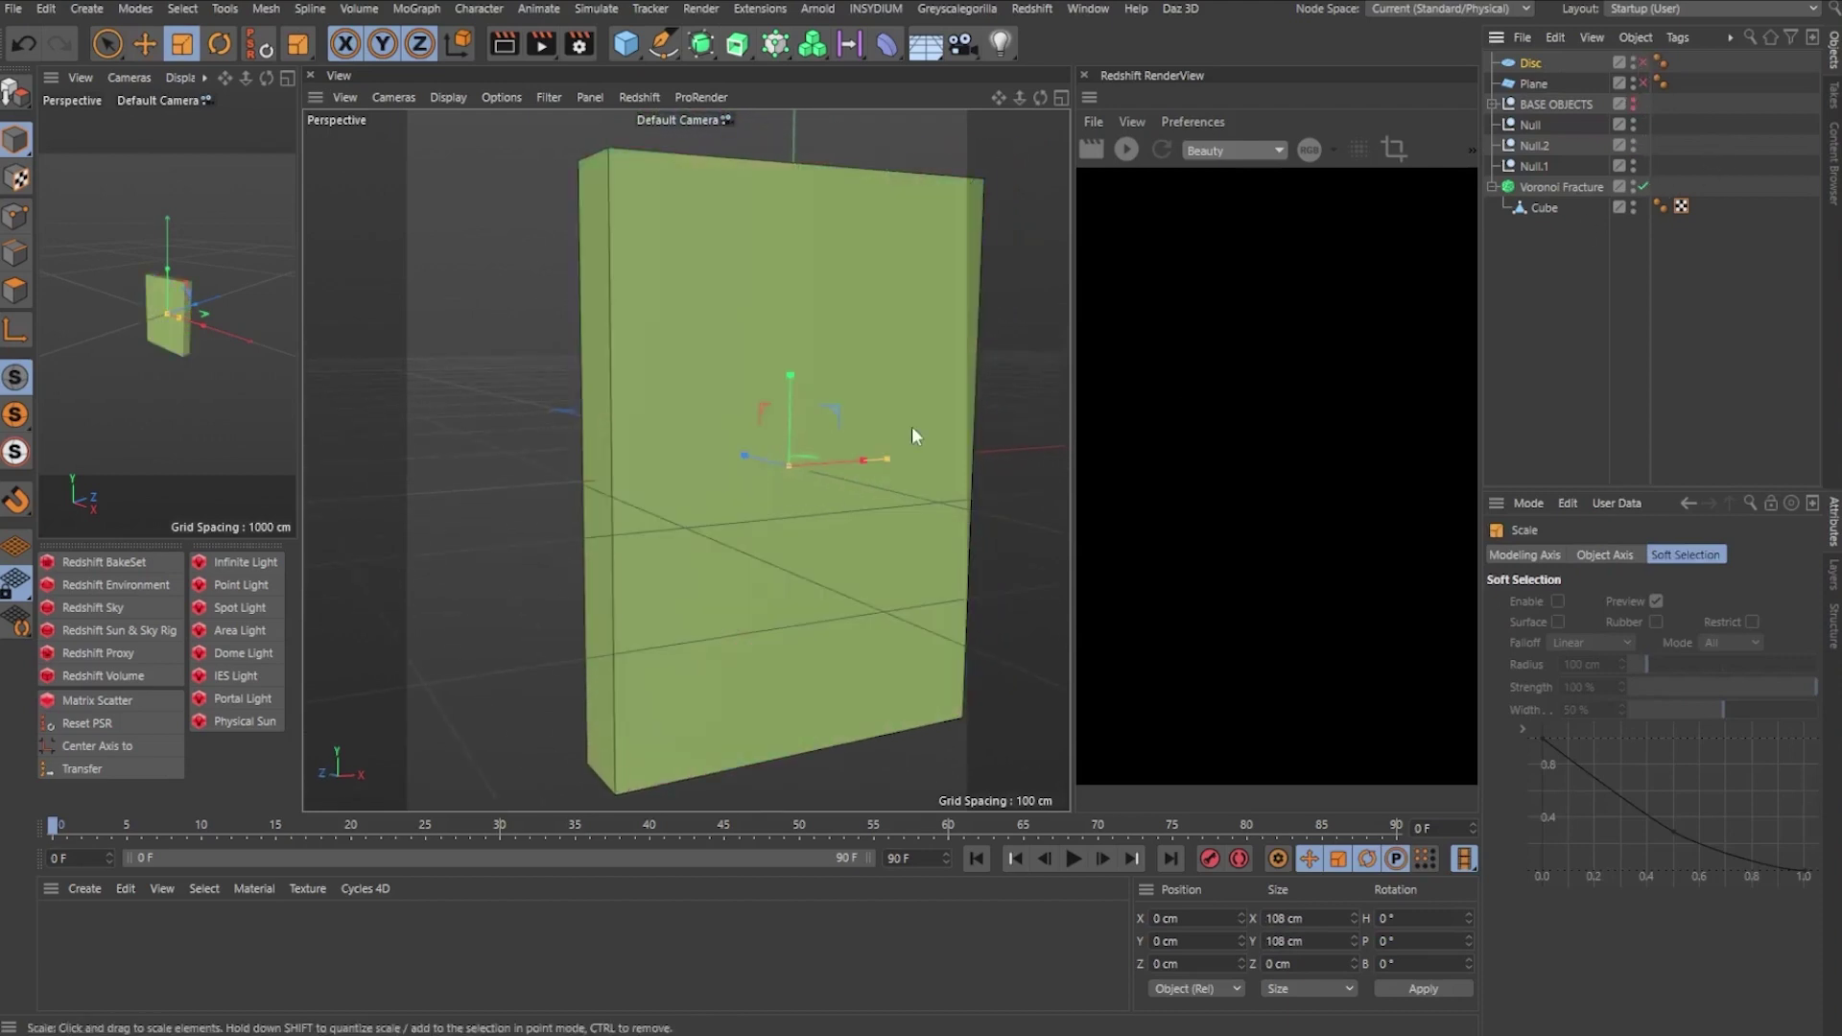
pyautogui.press('F4')
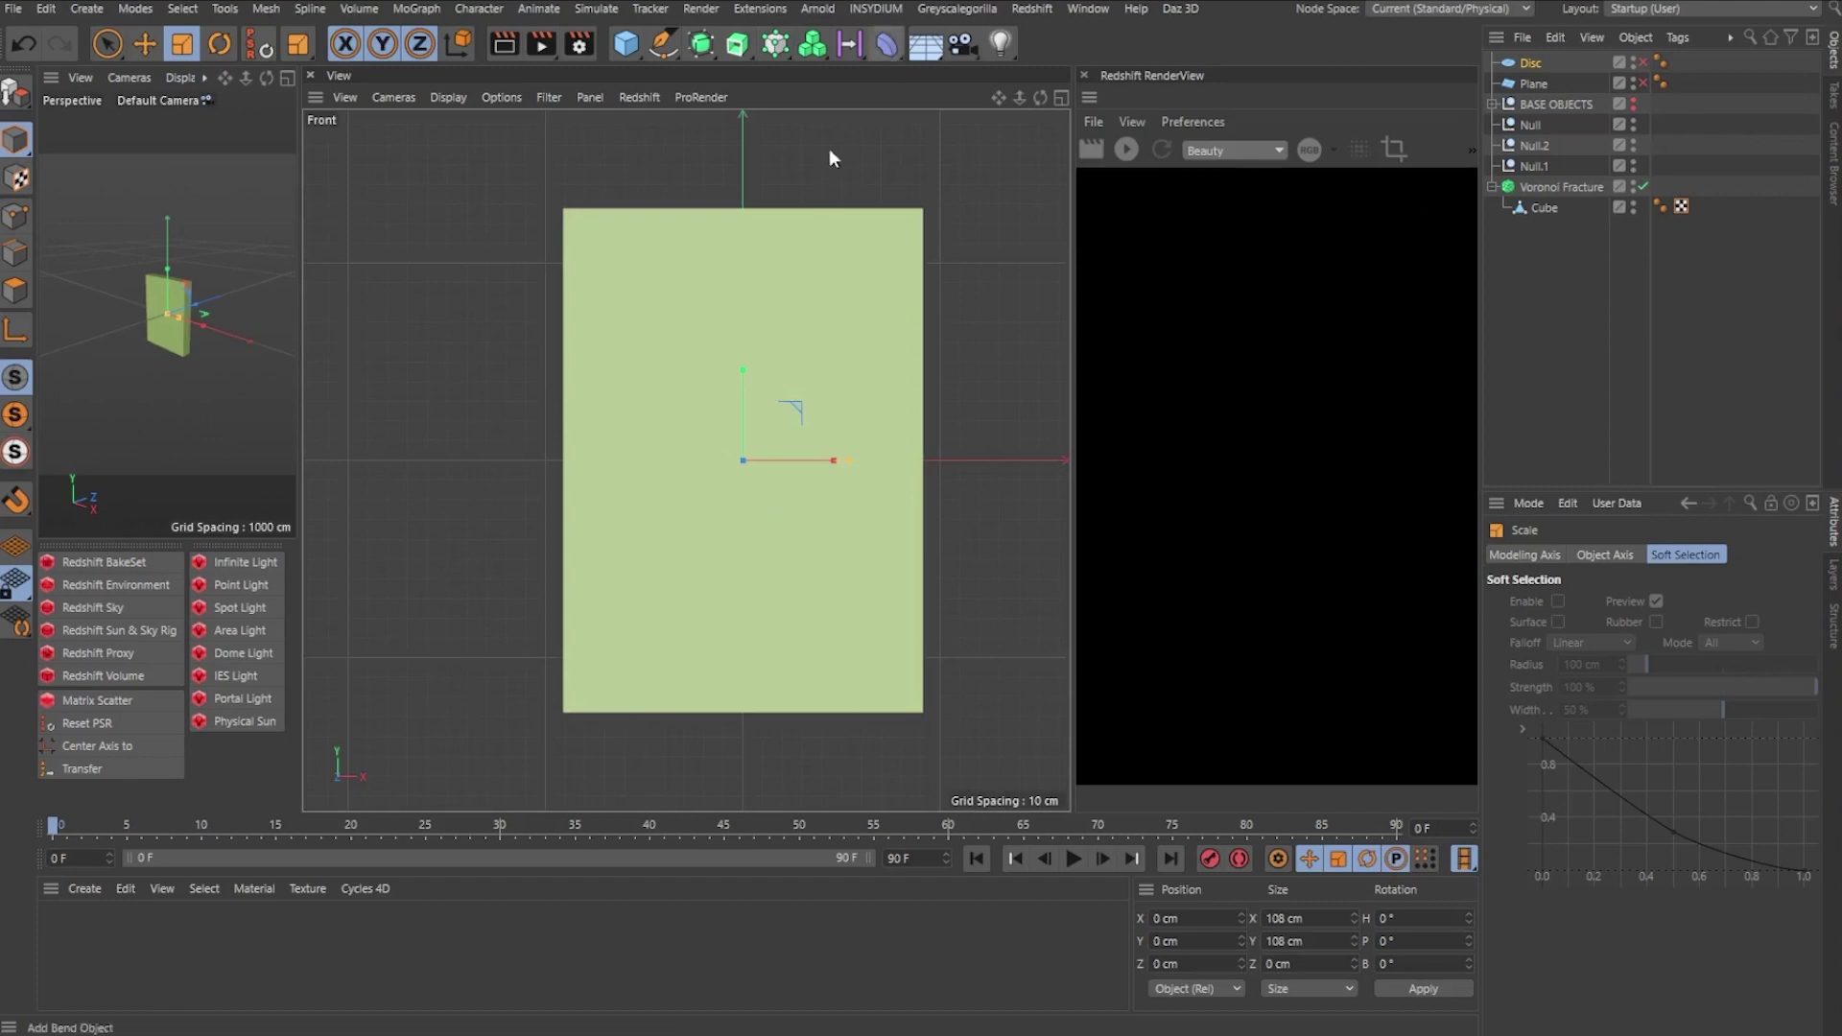
pyautogui.click(668, 50)
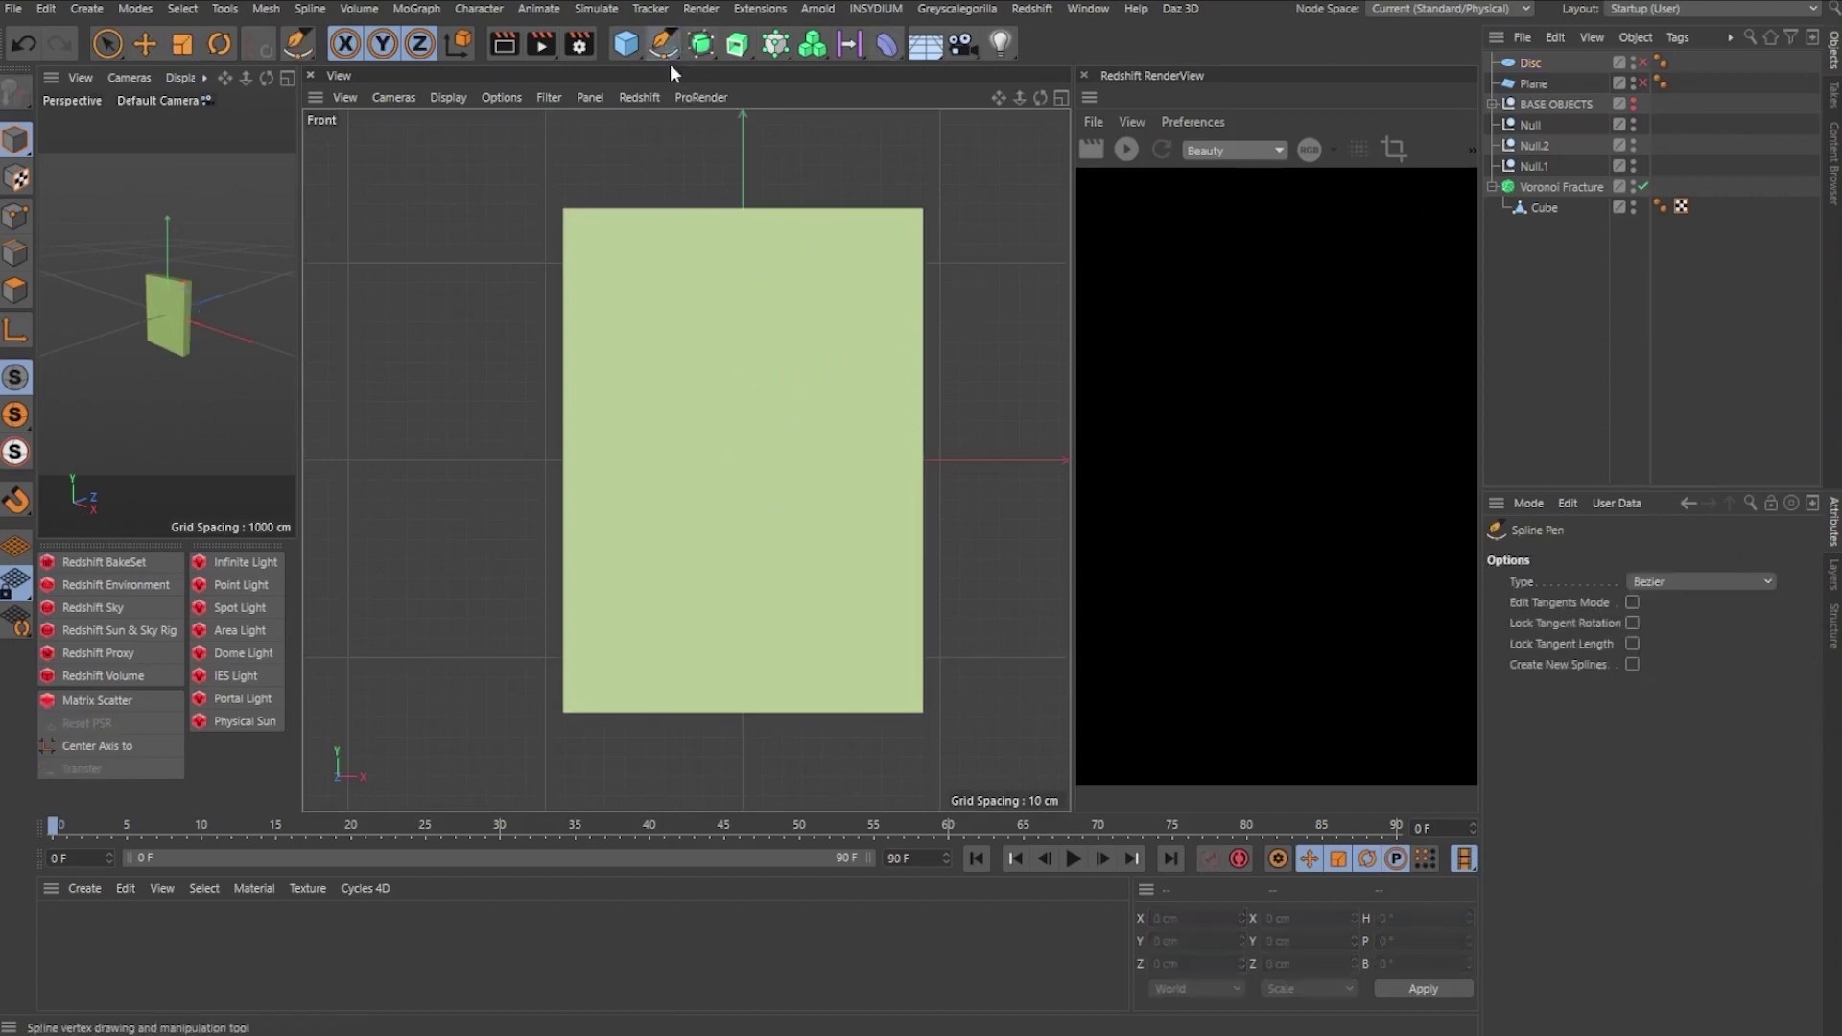
pyautogui.moveTo(668, 54); pyautogui.dragTo(742, 110)
pyautogui.moveTo(804, 771); pyautogui.dragTo(846, 770)
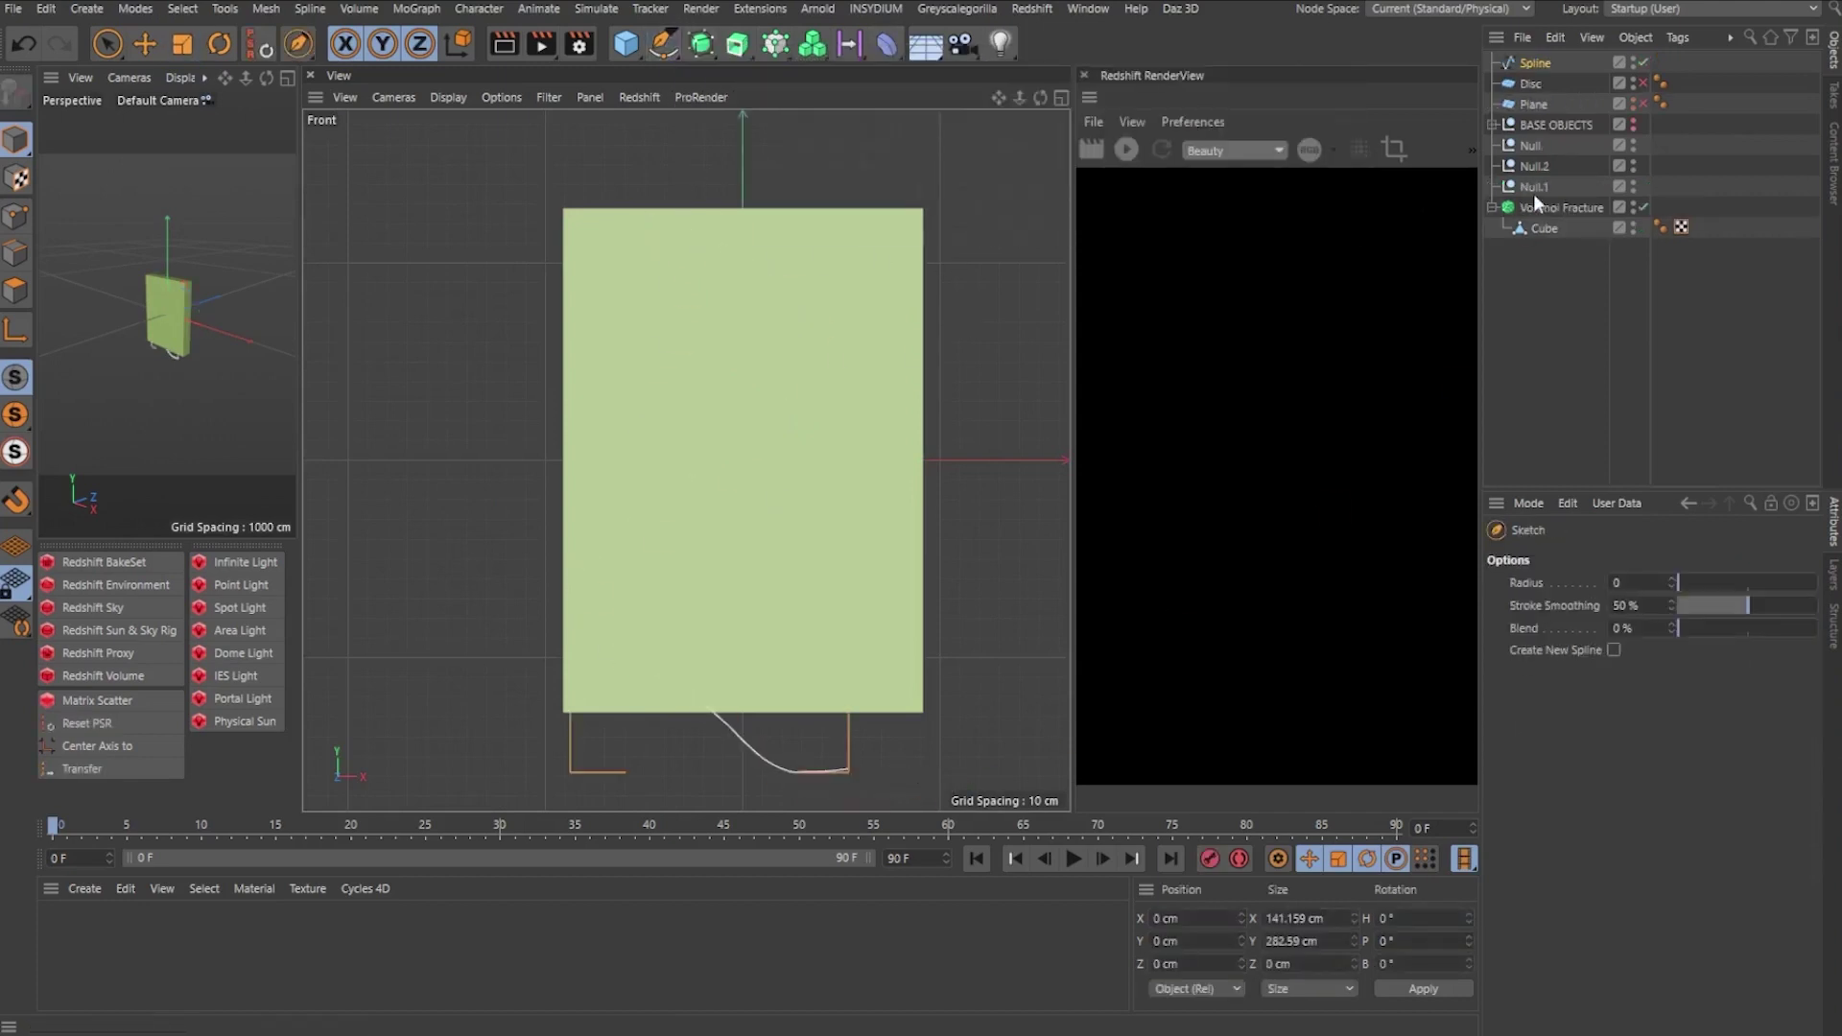
pyautogui.press('e')
# Add the Spline to the Voronoi Fracture's sources and return to the perspective view.
pyautogui.click(1566, 203)
pyautogui.moveTo(1536, 63); pyautogui.dragTo(1575, 115)
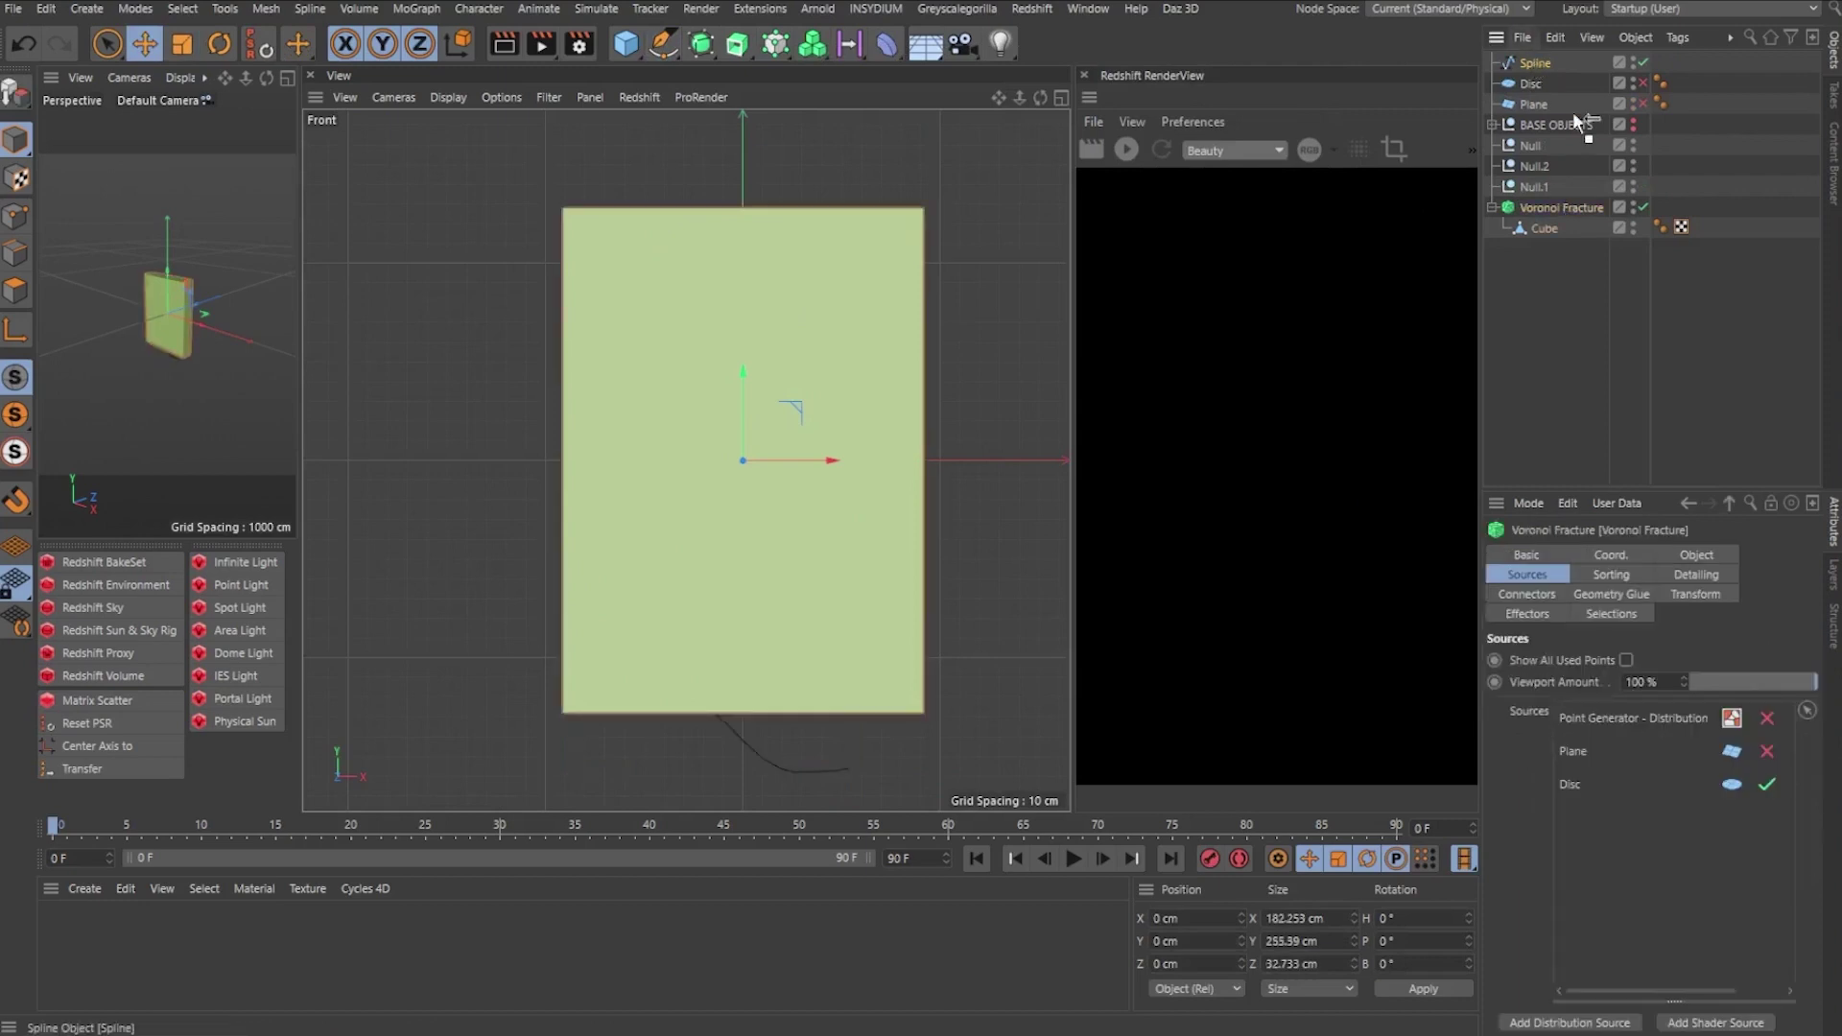
pyautogui.moveTo(1621, 793); pyautogui.dragTo(1622, 802)
pyautogui.press('F1')
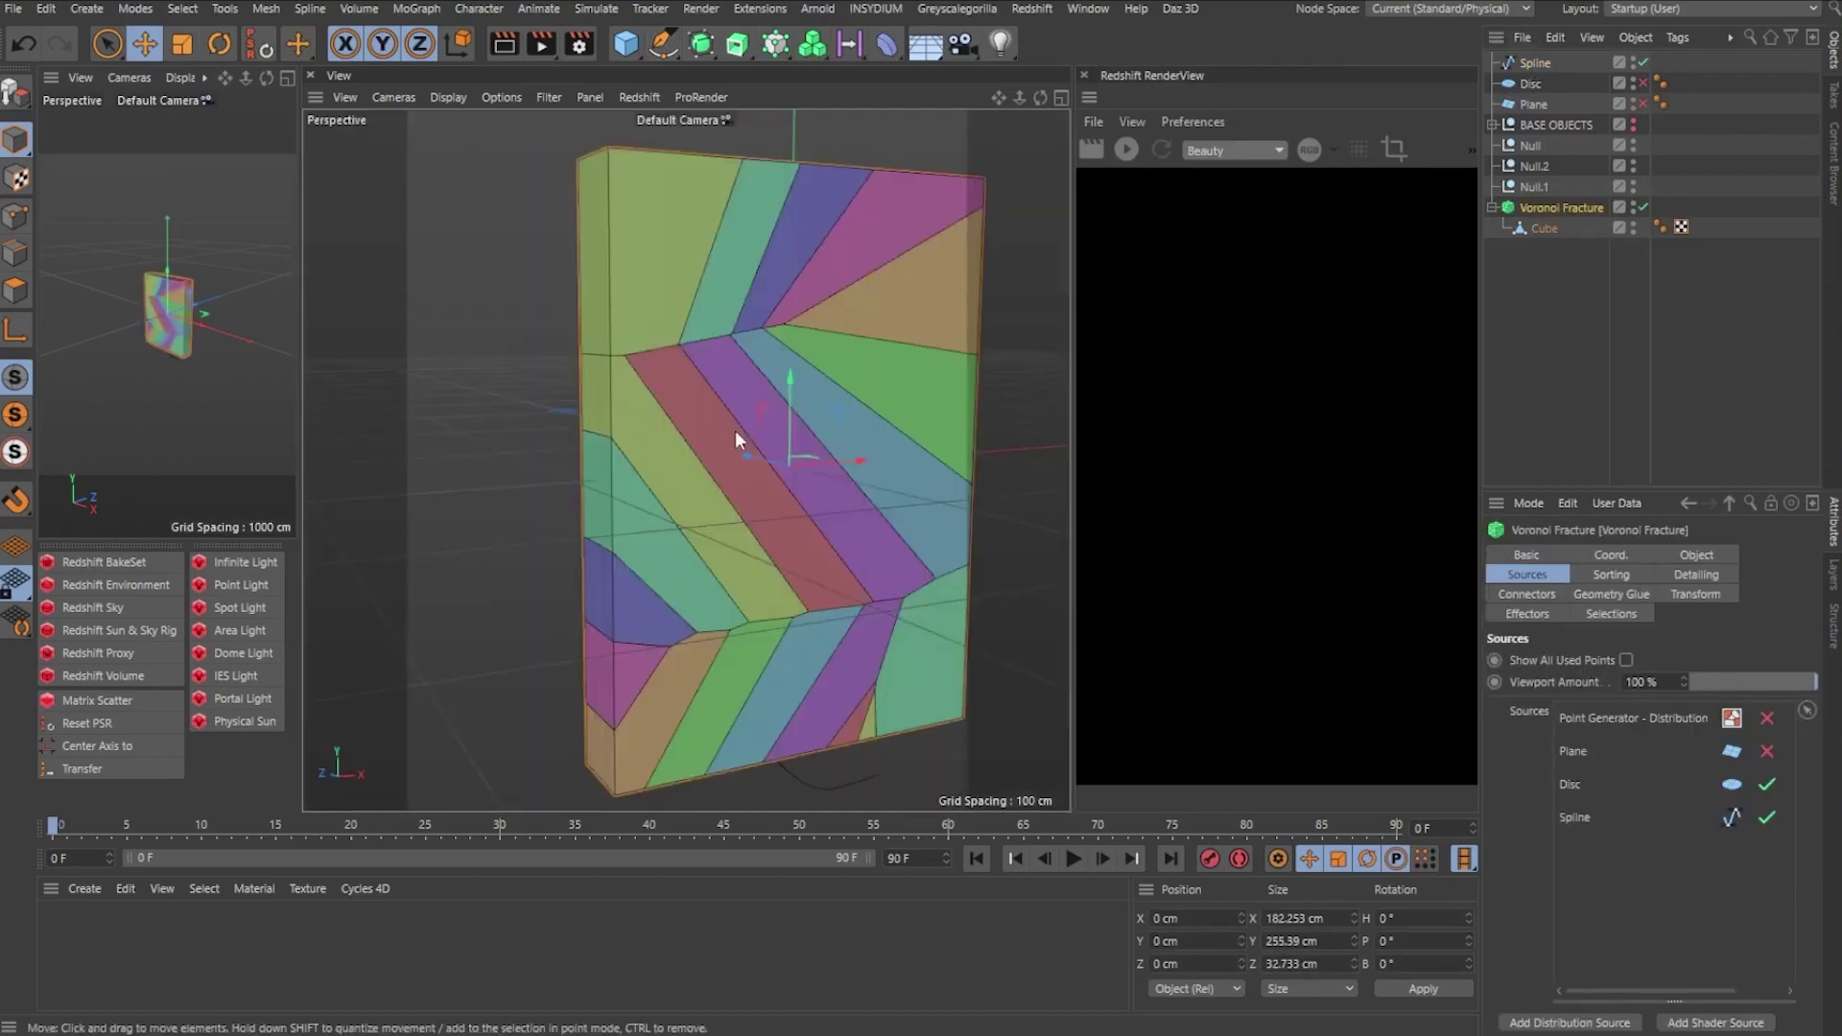
# Disable the Disc source in the Voronoi Fracture and set the Spline source's point amount to 38.
pyautogui.click(1546, 57)
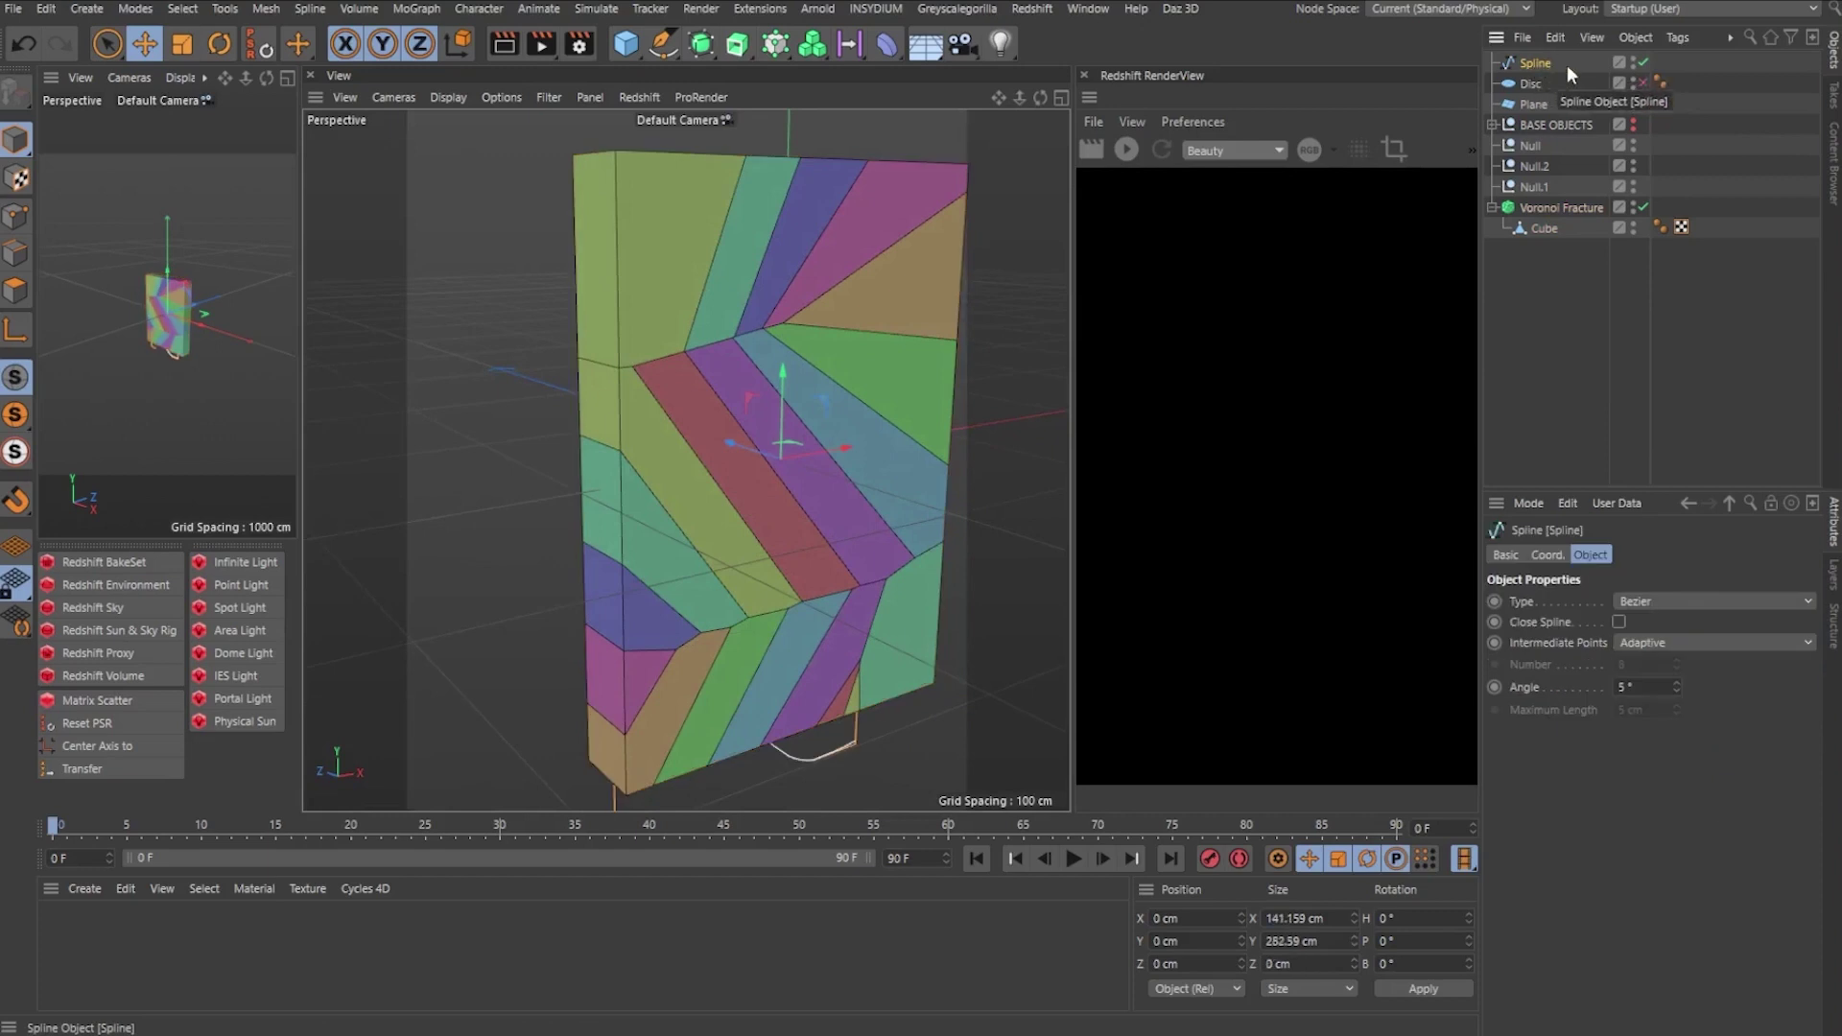
pyautogui.click(1556, 206)
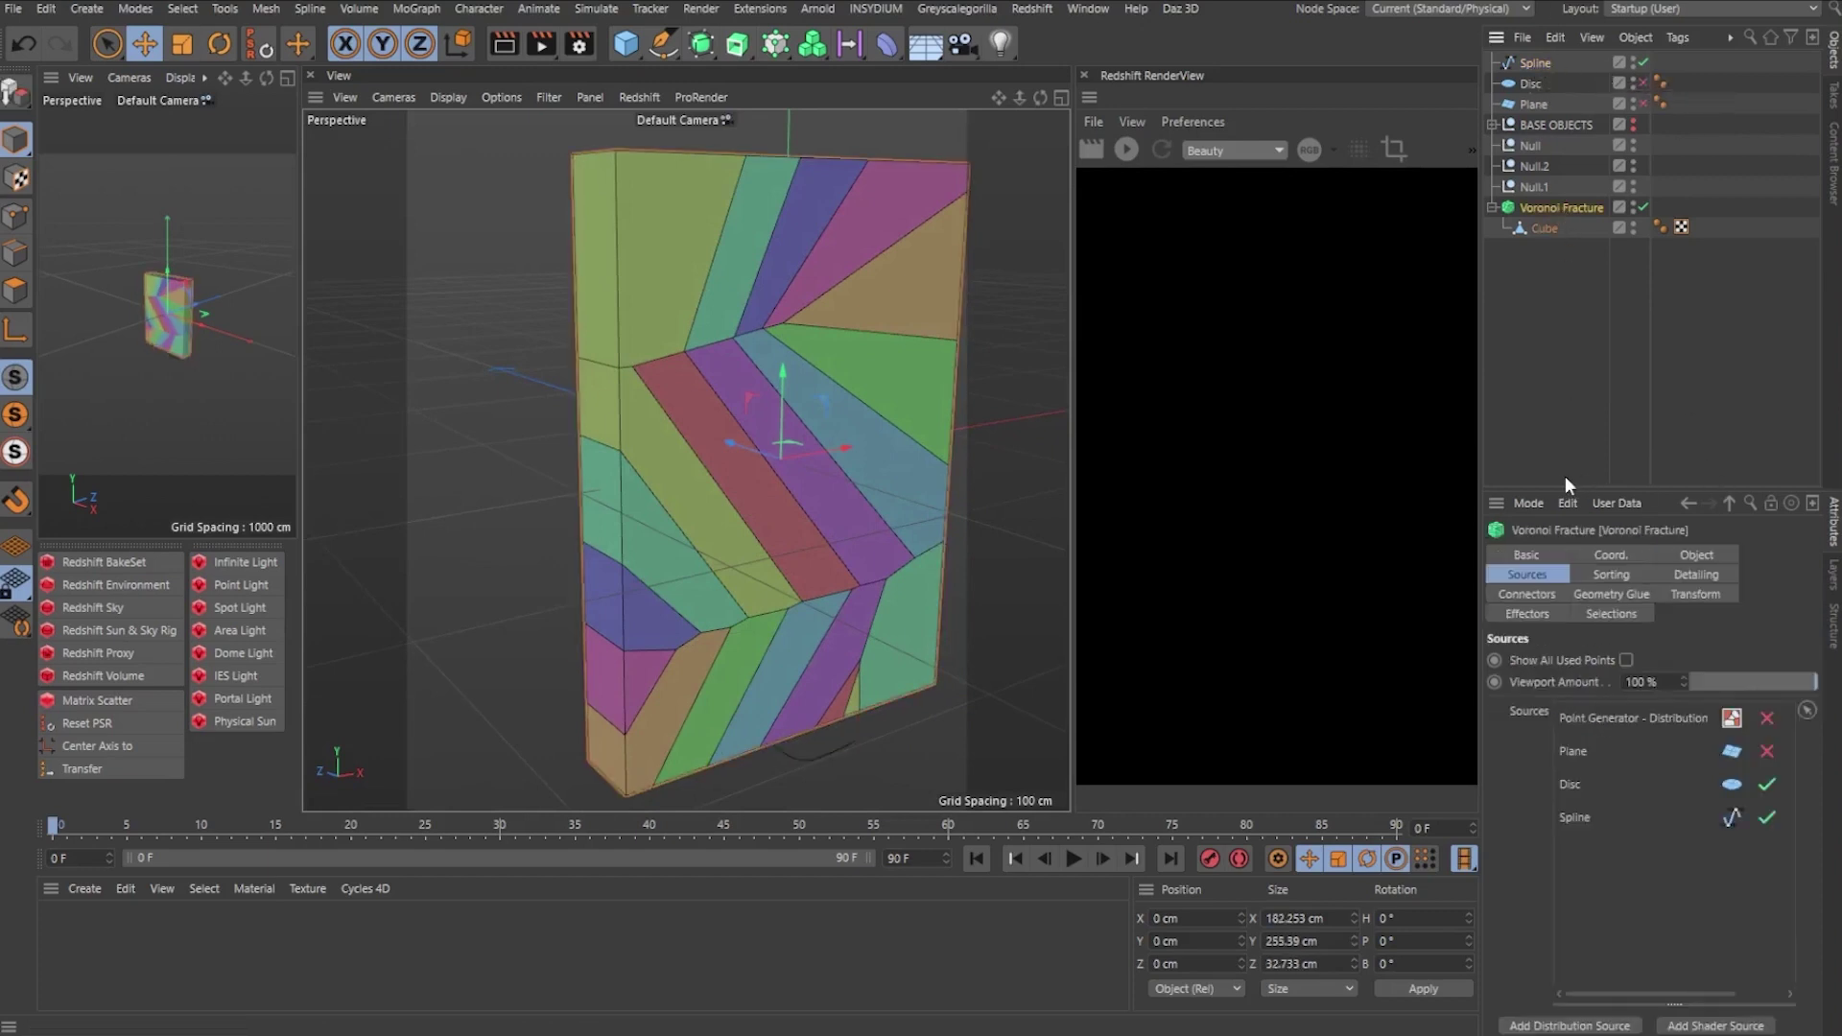
pyautogui.click(1595, 813)
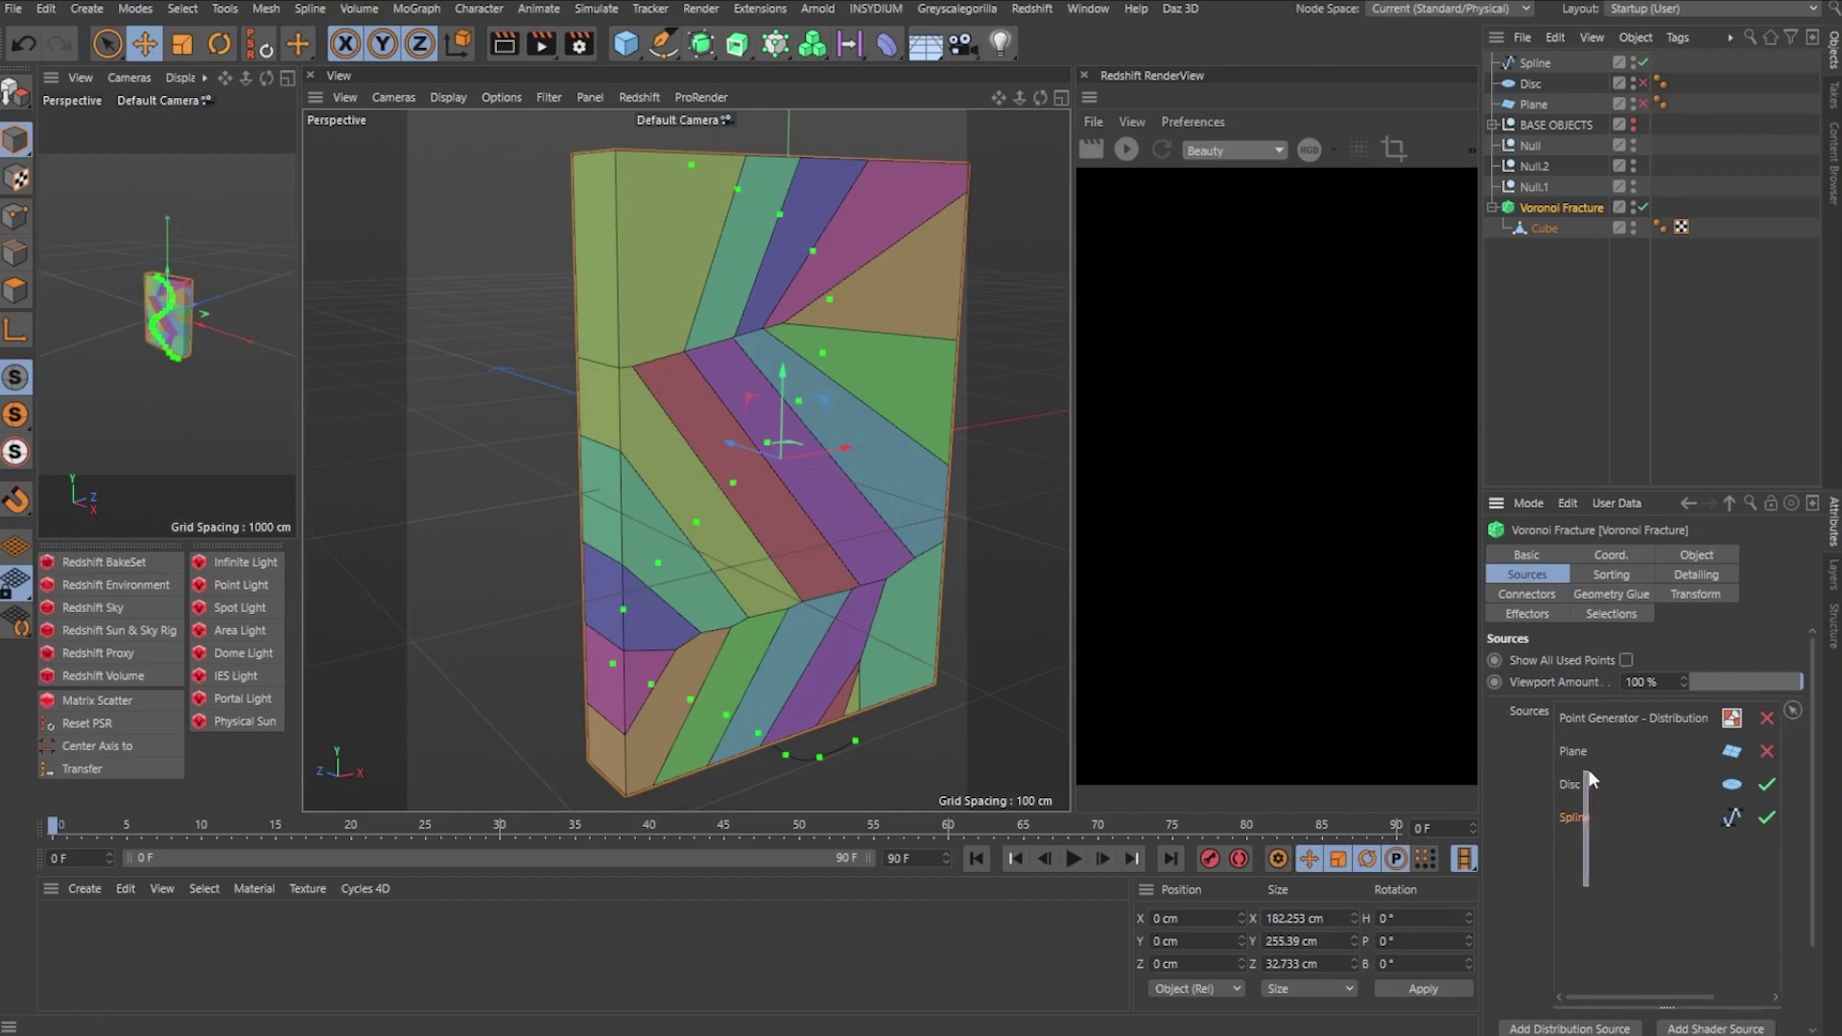
pyautogui.moveTo(1630, 899); pyautogui.dragTo(1635, 898)
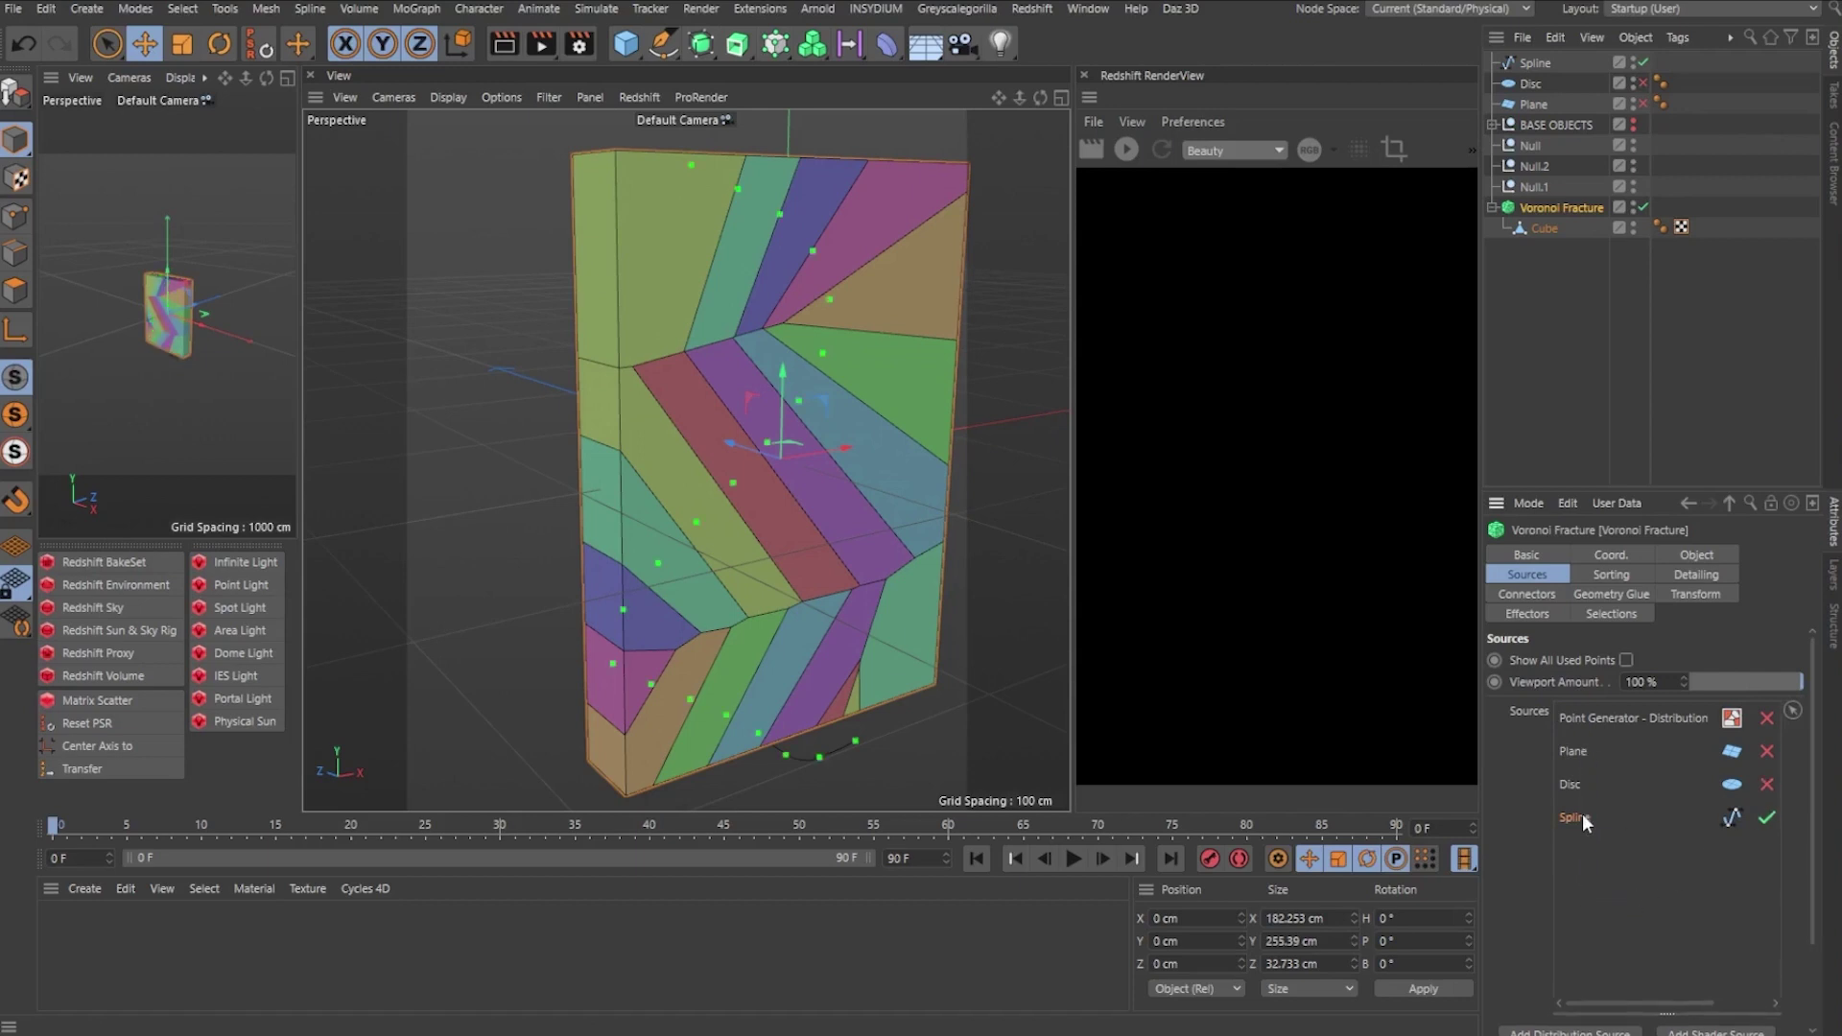
pyautogui.scroll(-2, 1611, 847)
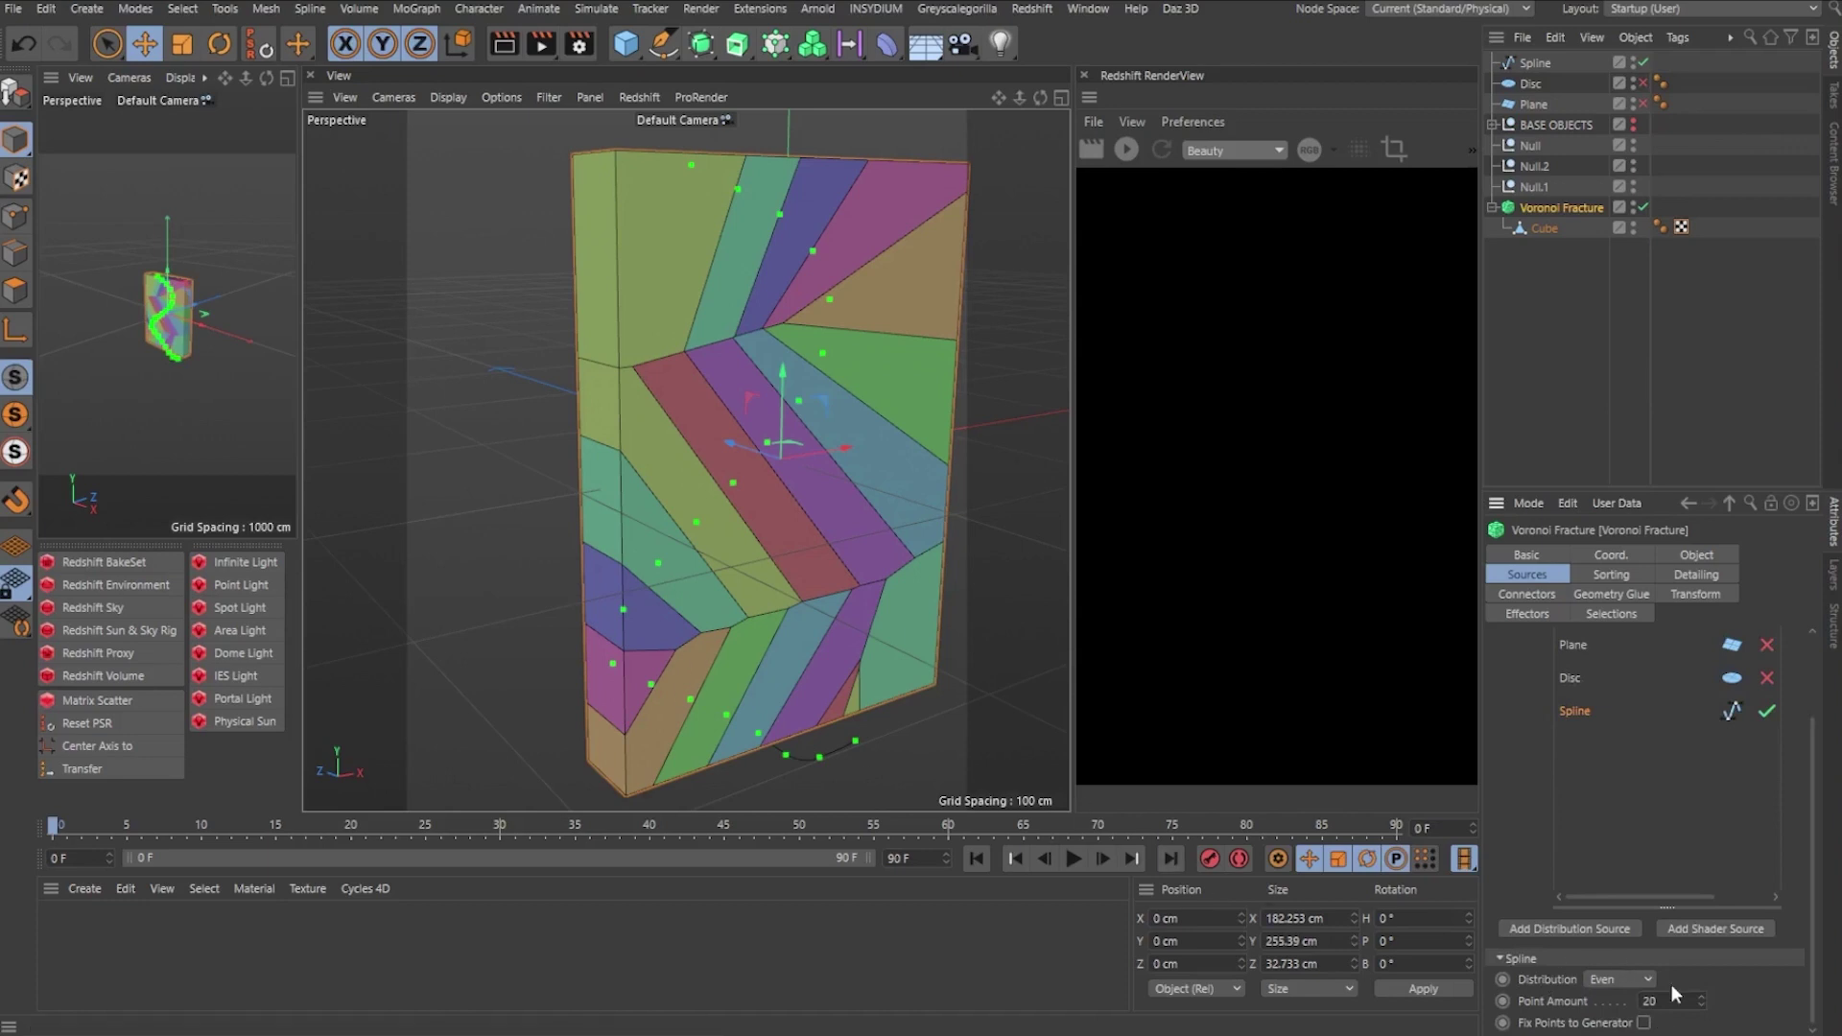
pyautogui.moveTo(1696, 998); pyautogui.dragTo(1697, 902)
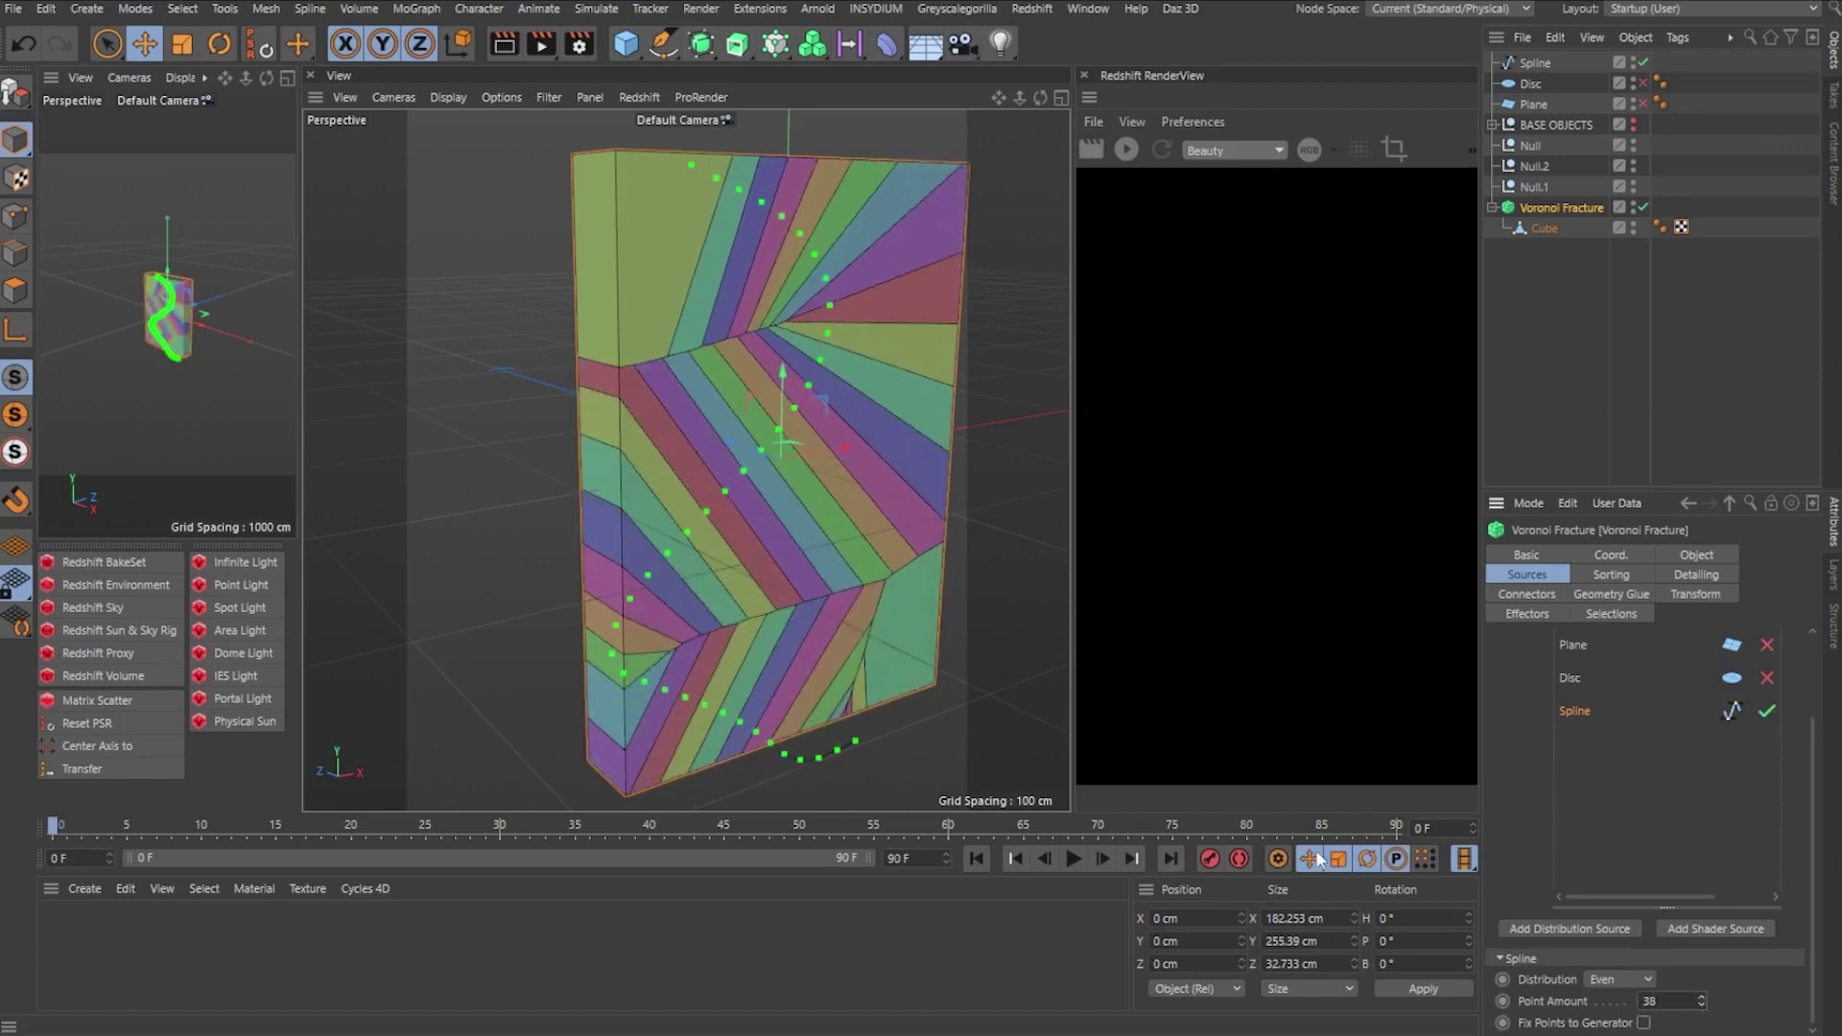
# Move the Spline up along the block to about X 2.7 cm and Y 32.1 cm.
pyautogui.keyDown('alt'); pyautogui.moveTo(736, 549); pyautogui.dragTo(675, 519); pyautogui.keyUp('alt')
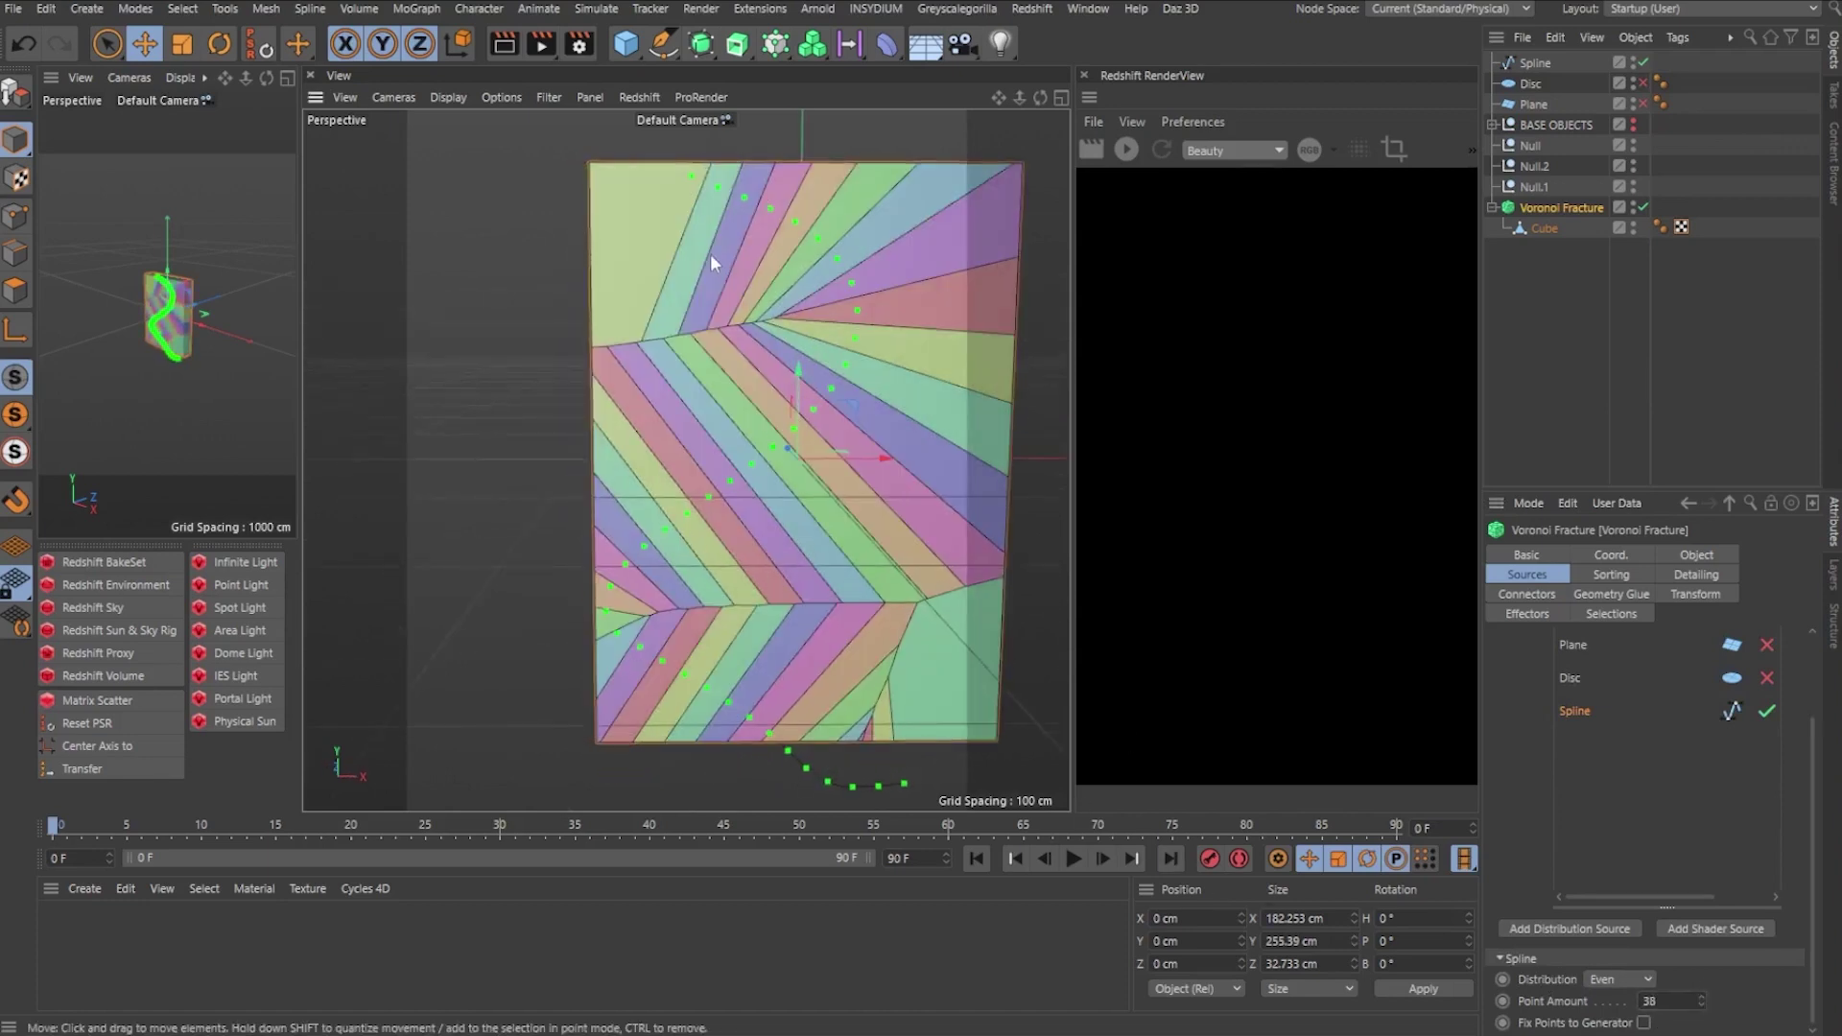
pyautogui.click(1535, 65)
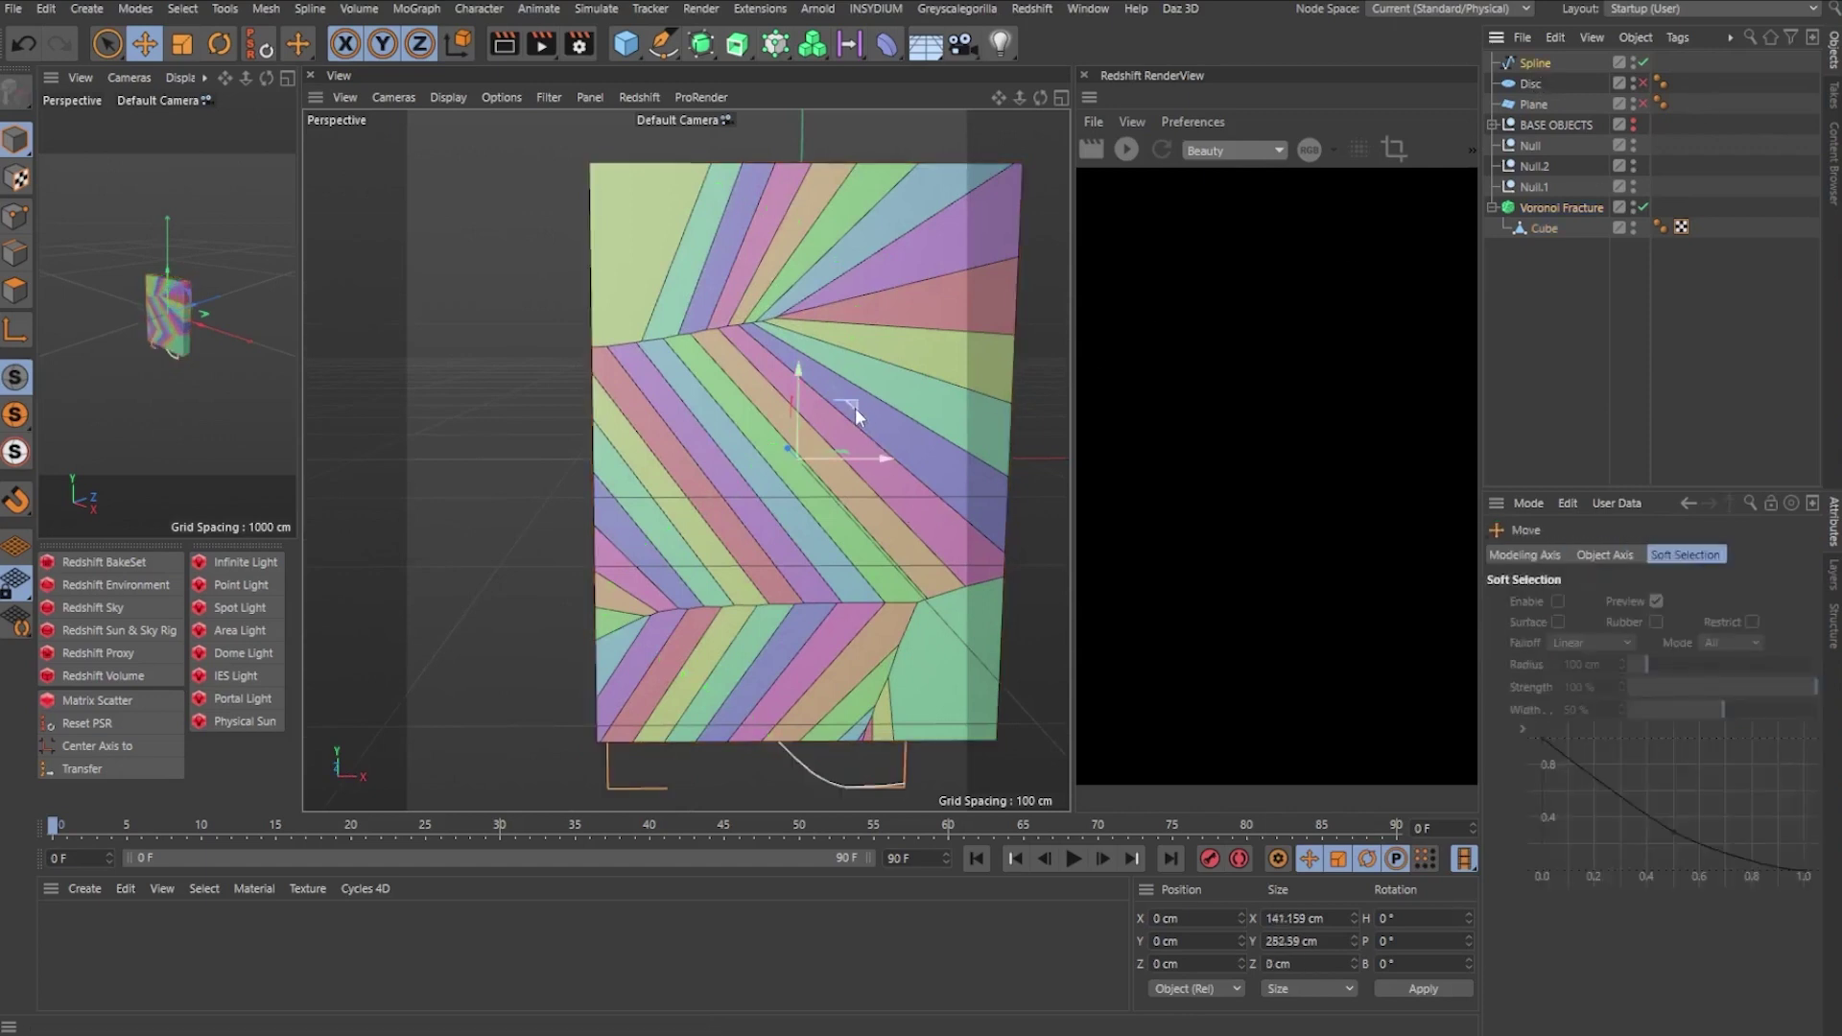
pyautogui.moveTo(855, 407); pyautogui.dragTo(863, 340)
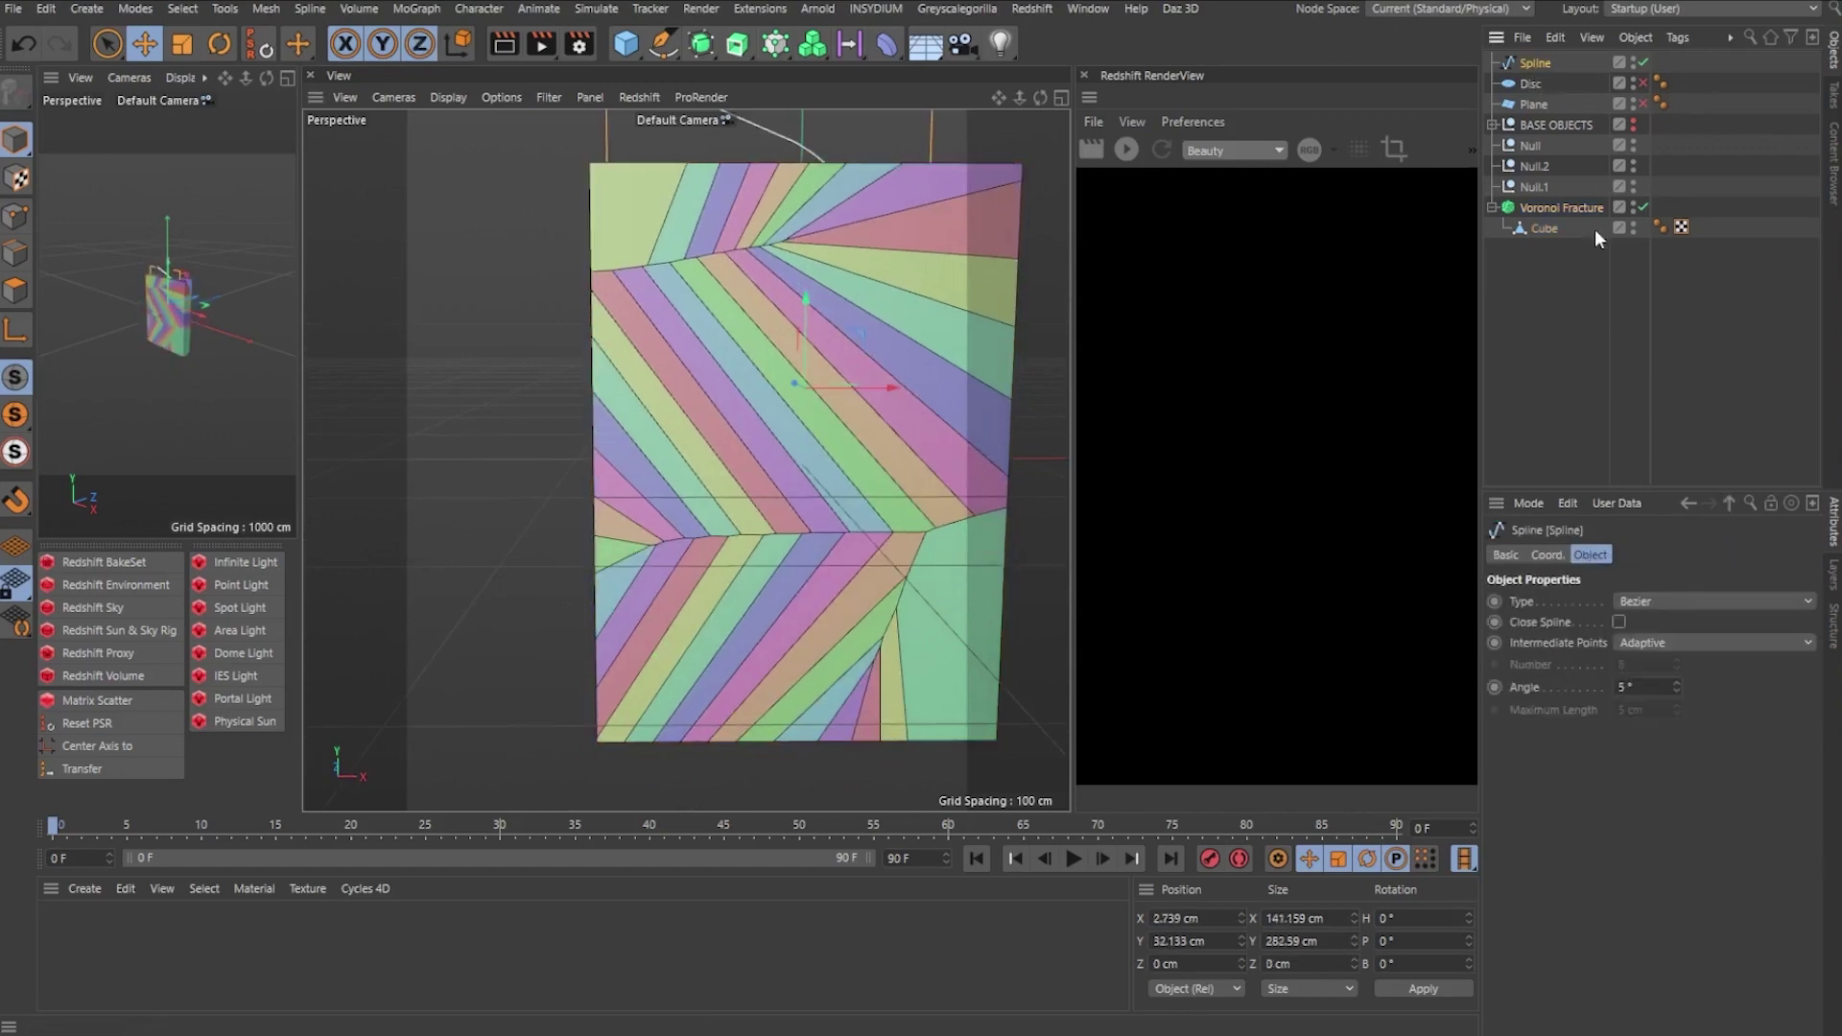
# Try the Step and Count distributions for the Voronoi Fracture's Spline source.
pyautogui.click(1541, 206)
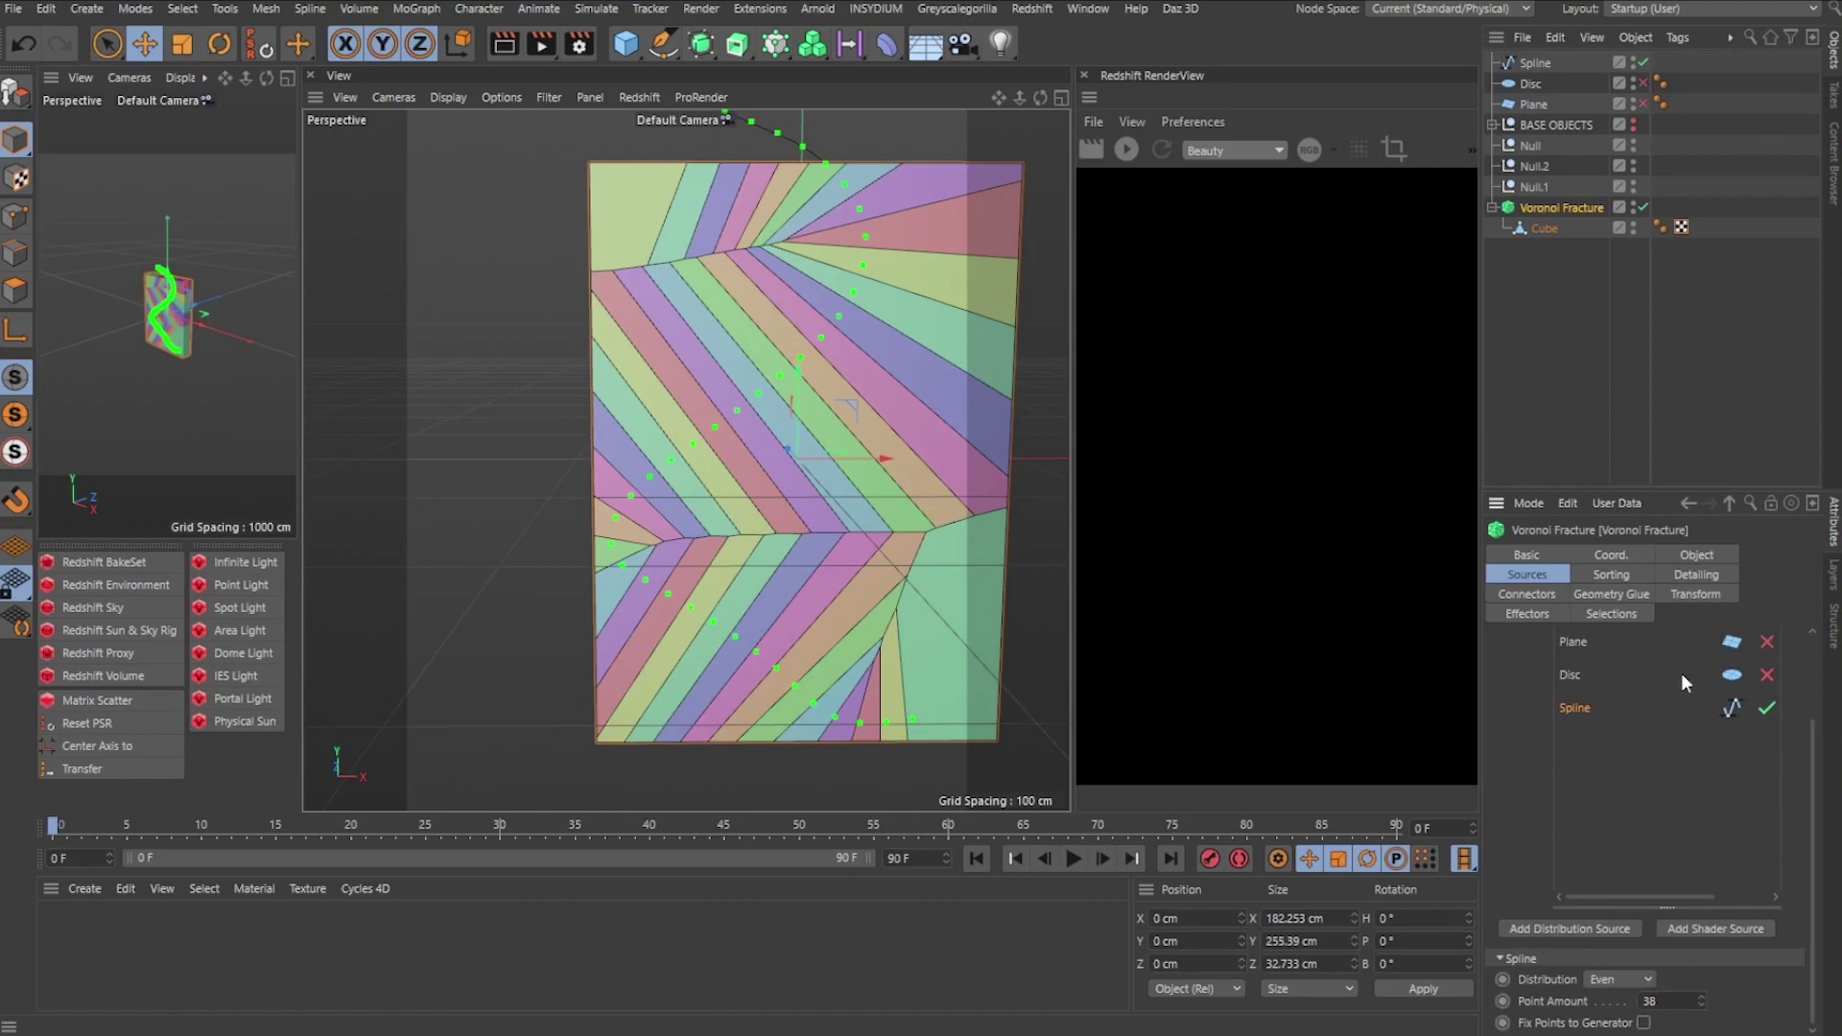
pyautogui.click(1614, 986)
pyautogui.click(1610, 912)
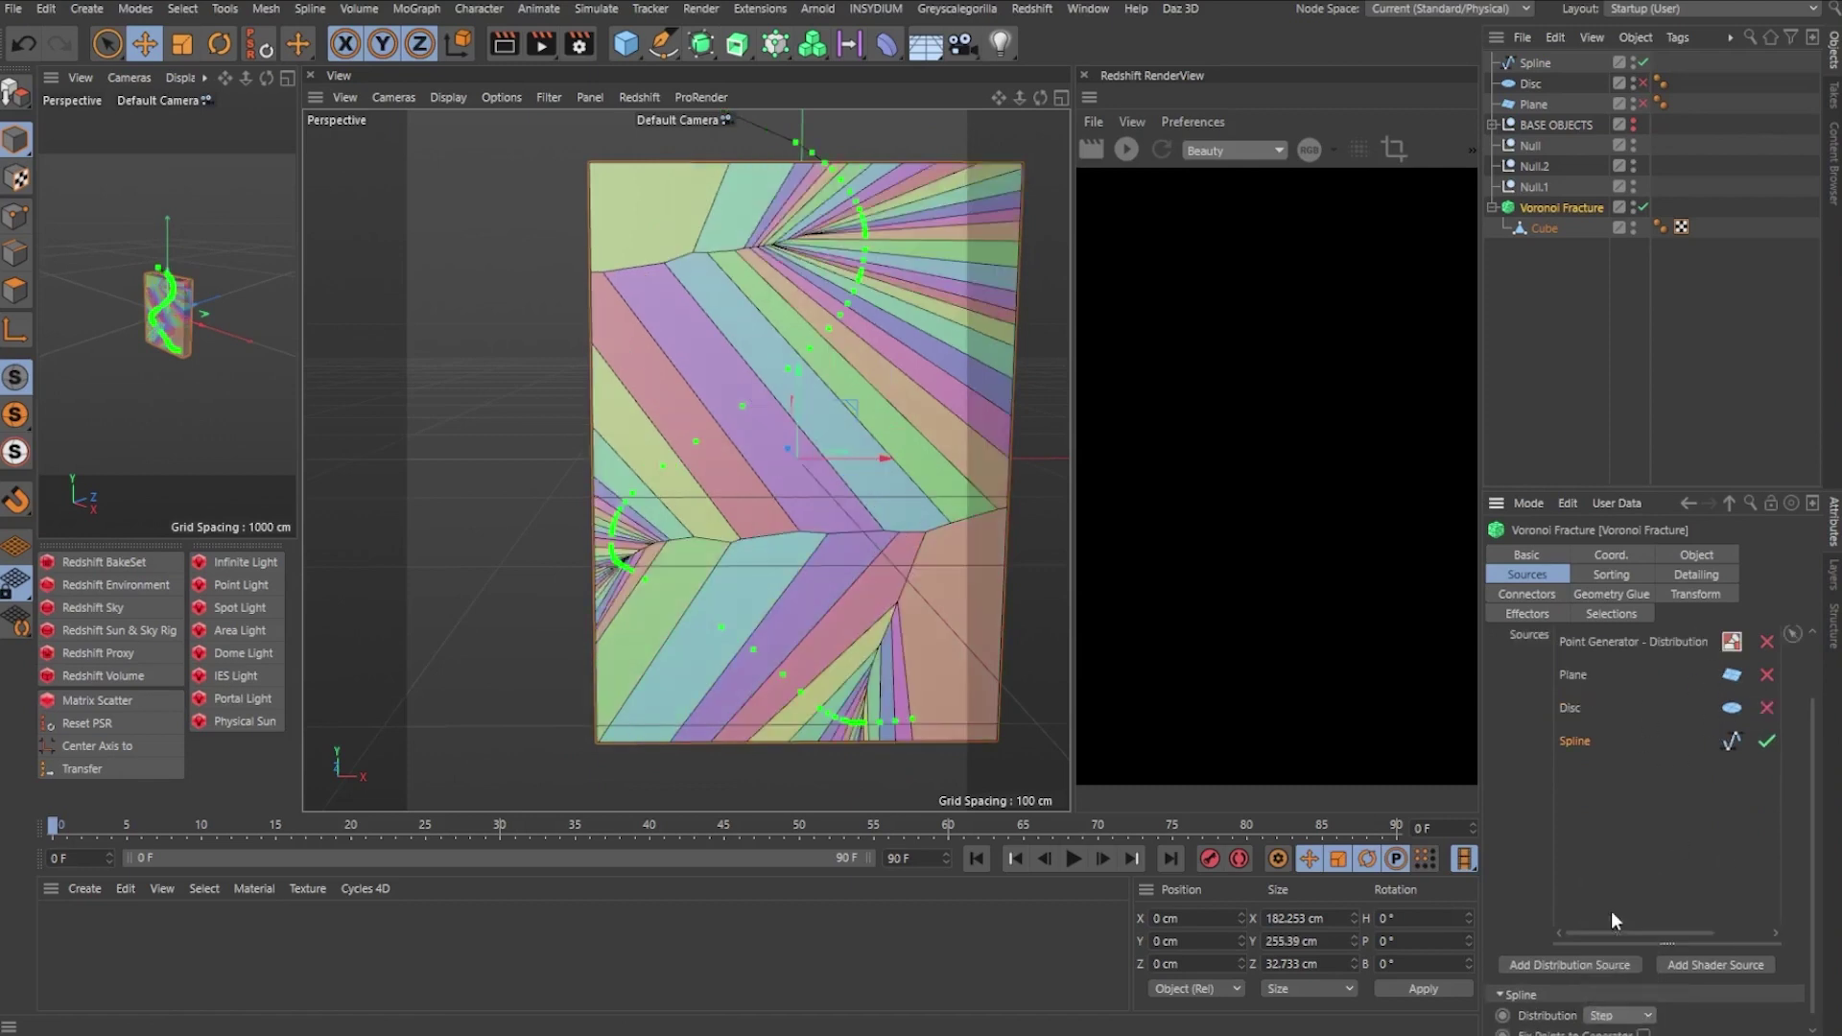
pyautogui.click(1610, 1017)
pyautogui.click(1607, 970)
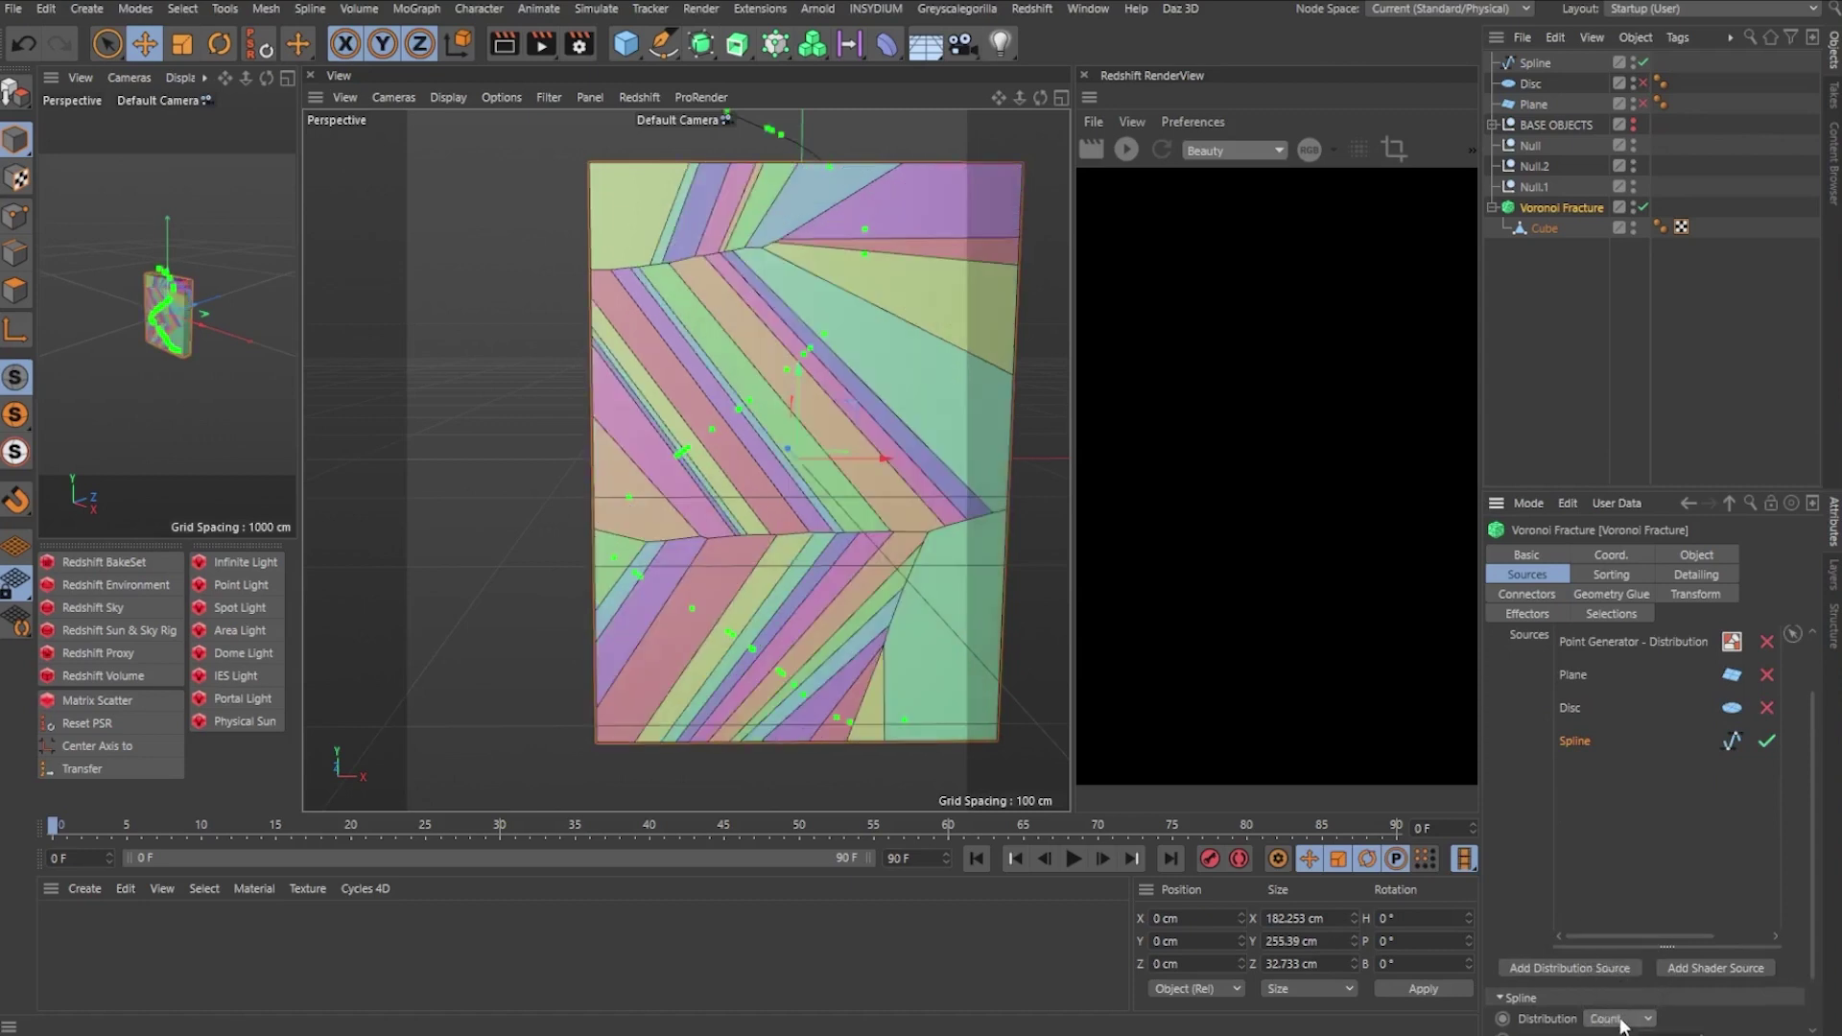
# Set the Spline source's distribution to Vertices and inspect the resulting slices from another angle.
pyautogui.click(1621, 1019)
pyautogui.click(1622, 995)
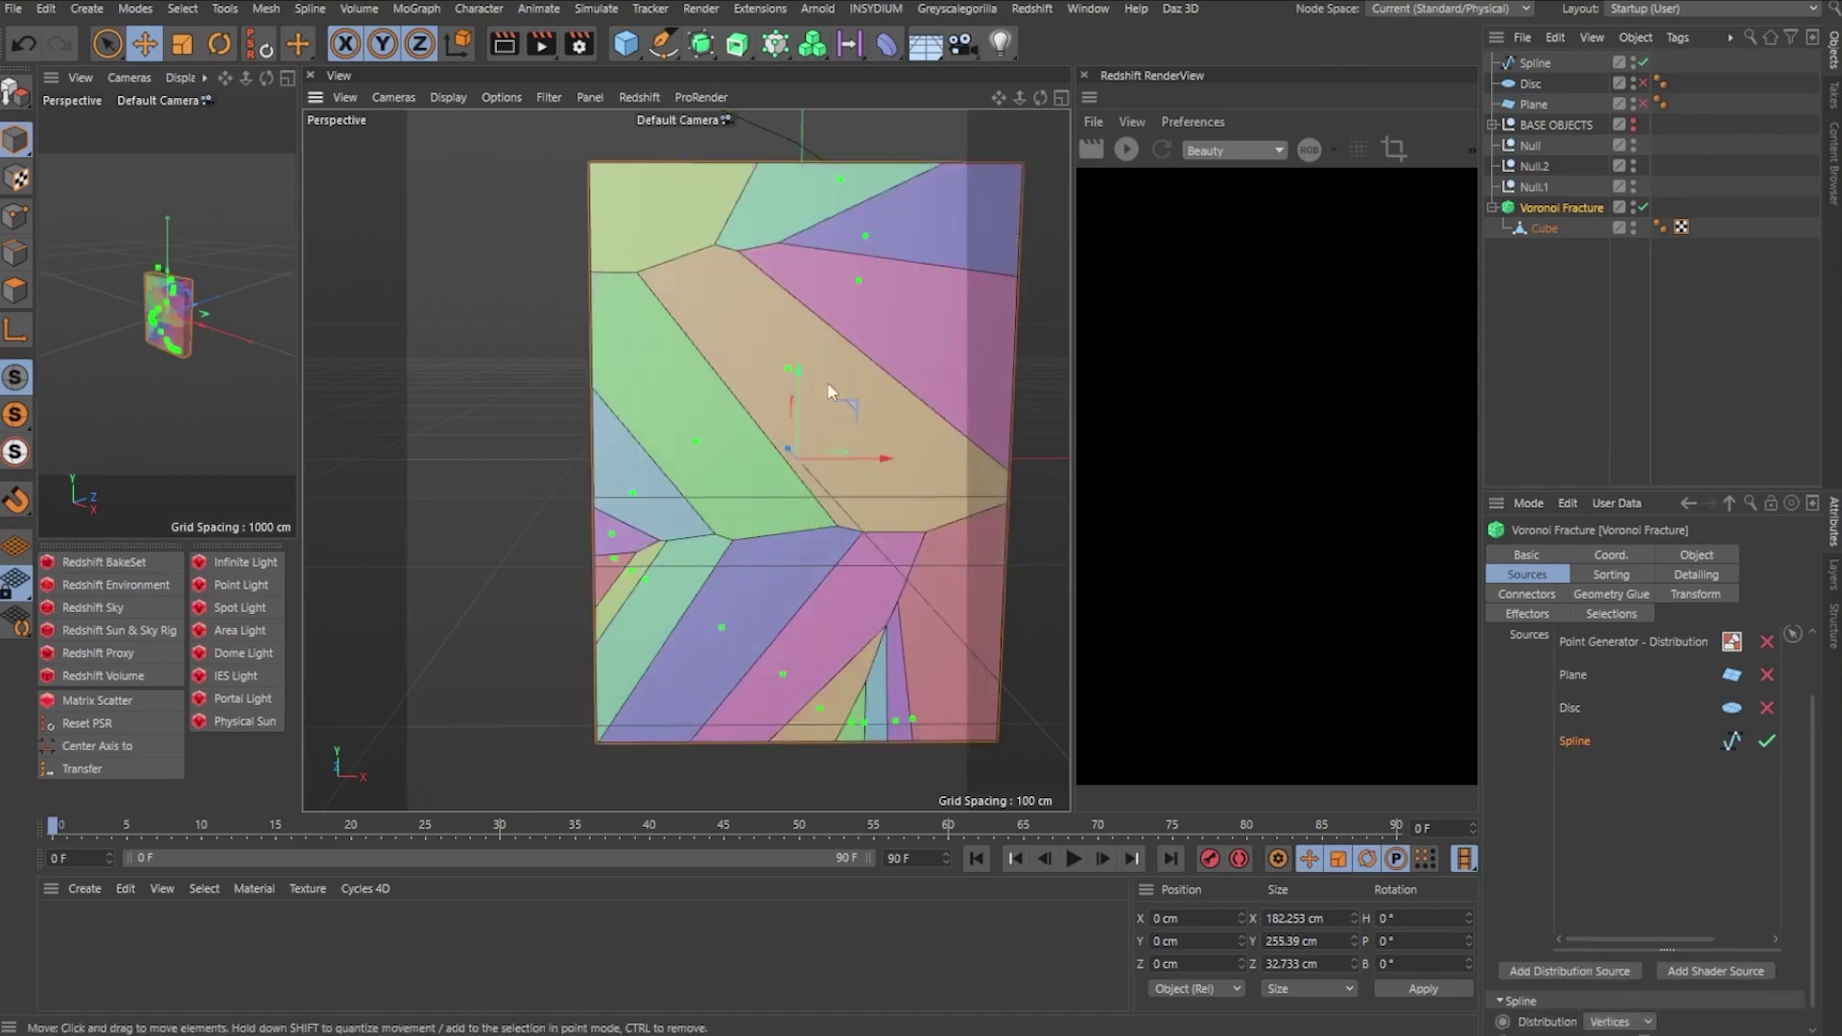
pyautogui.keyDown('alt'); pyautogui.moveTo(827, 382); pyautogui.dragTo(838, 447); pyautogui.keyUp('alt')
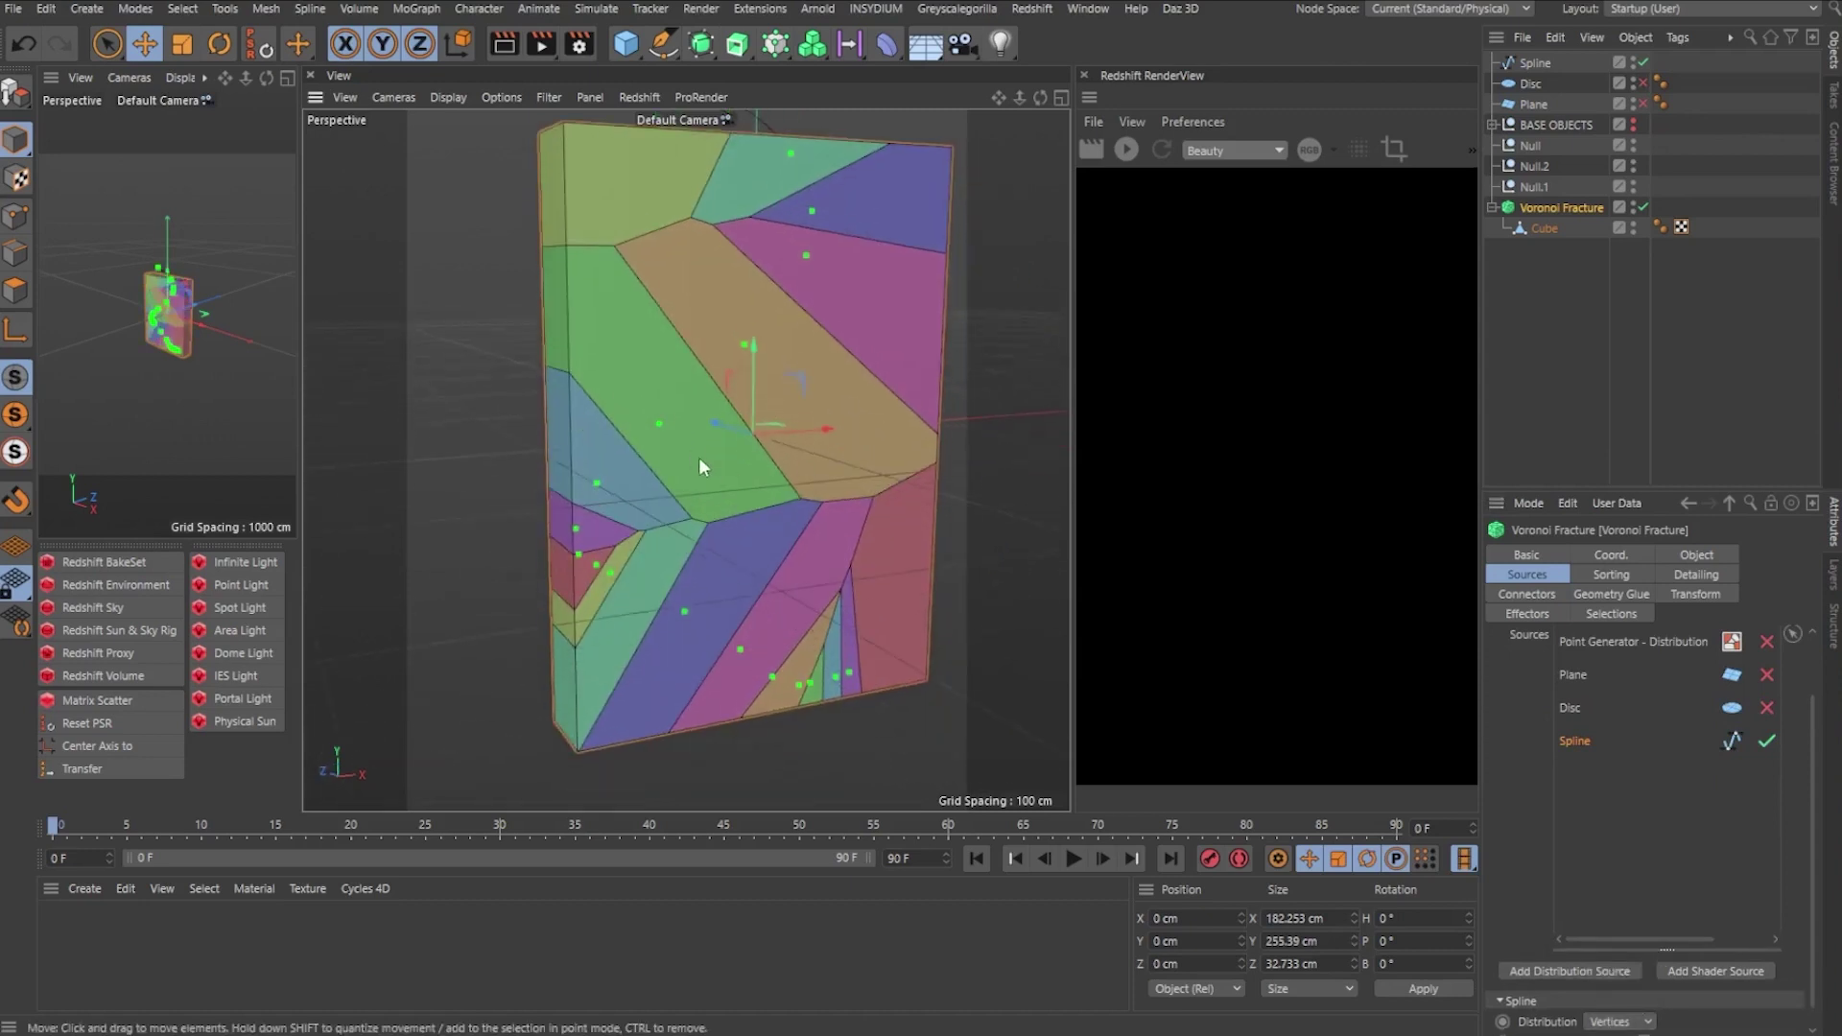
pyautogui.keyDown('alt'); pyautogui.moveTo(699, 459); pyautogui.dragTo(808, 375); pyautogui.keyUp('alt')
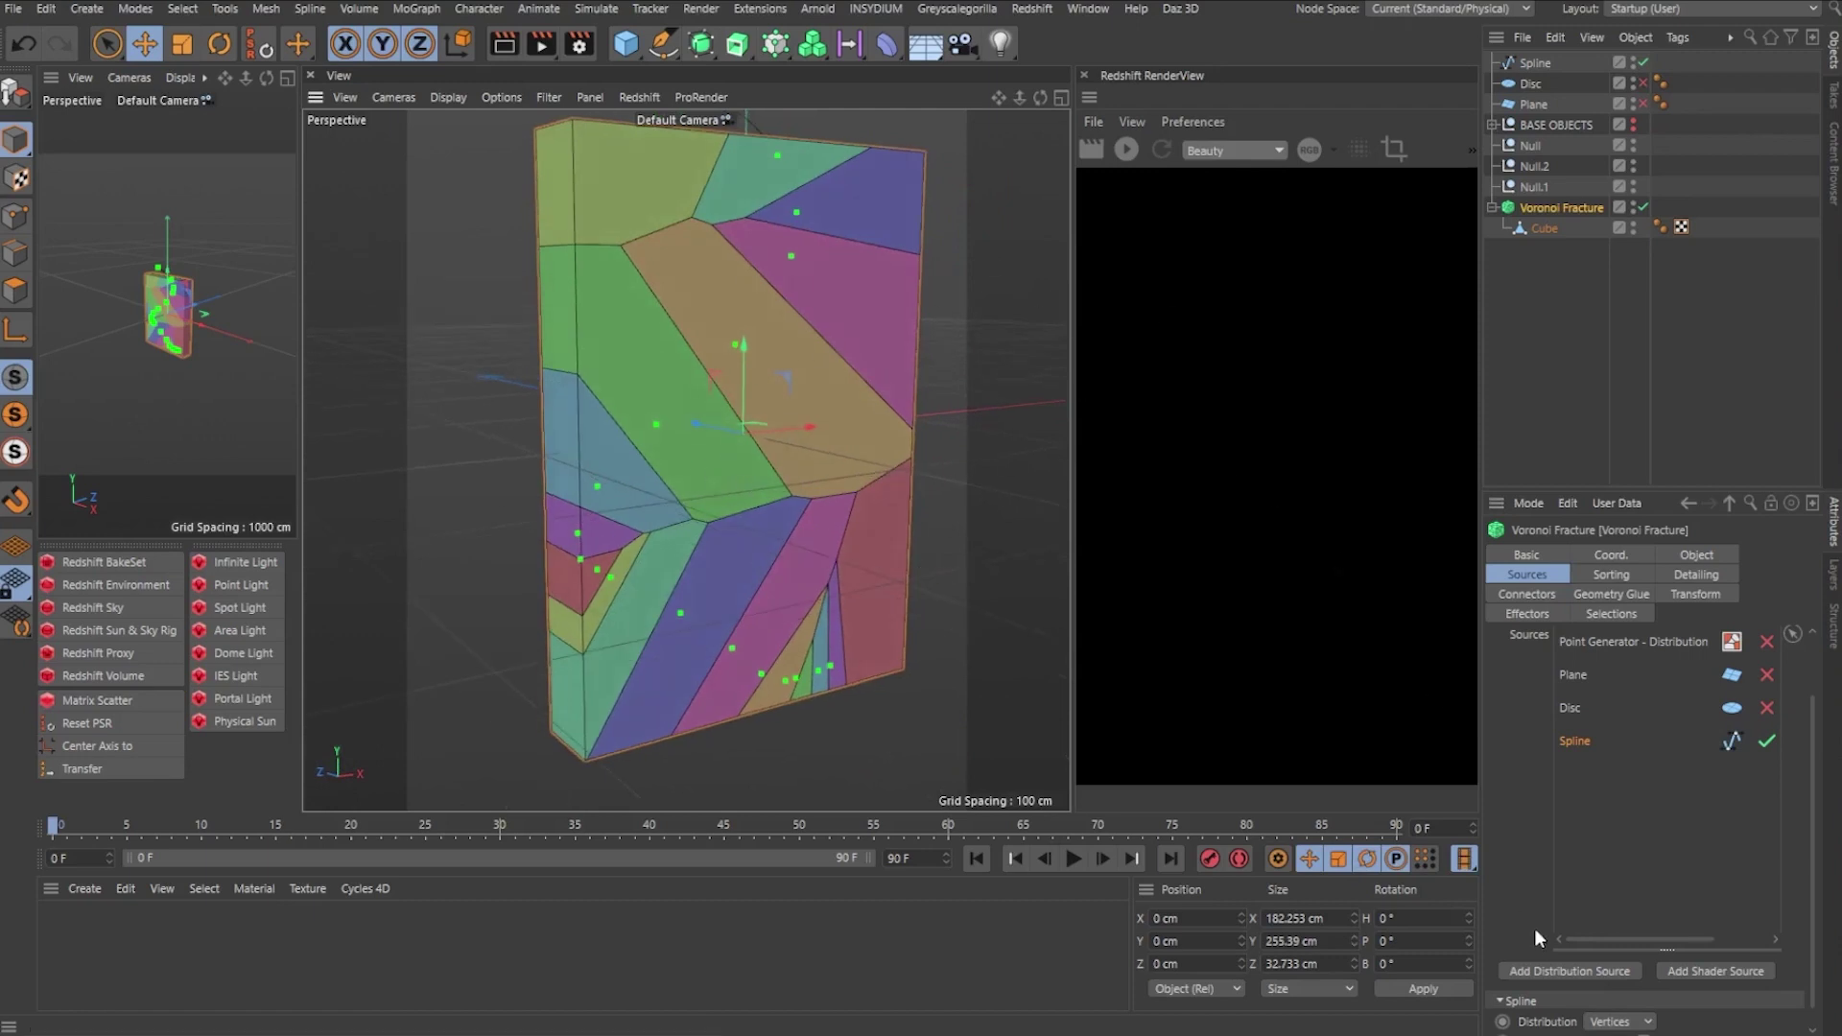
pyautogui.scroll(-1, 1526, 897)
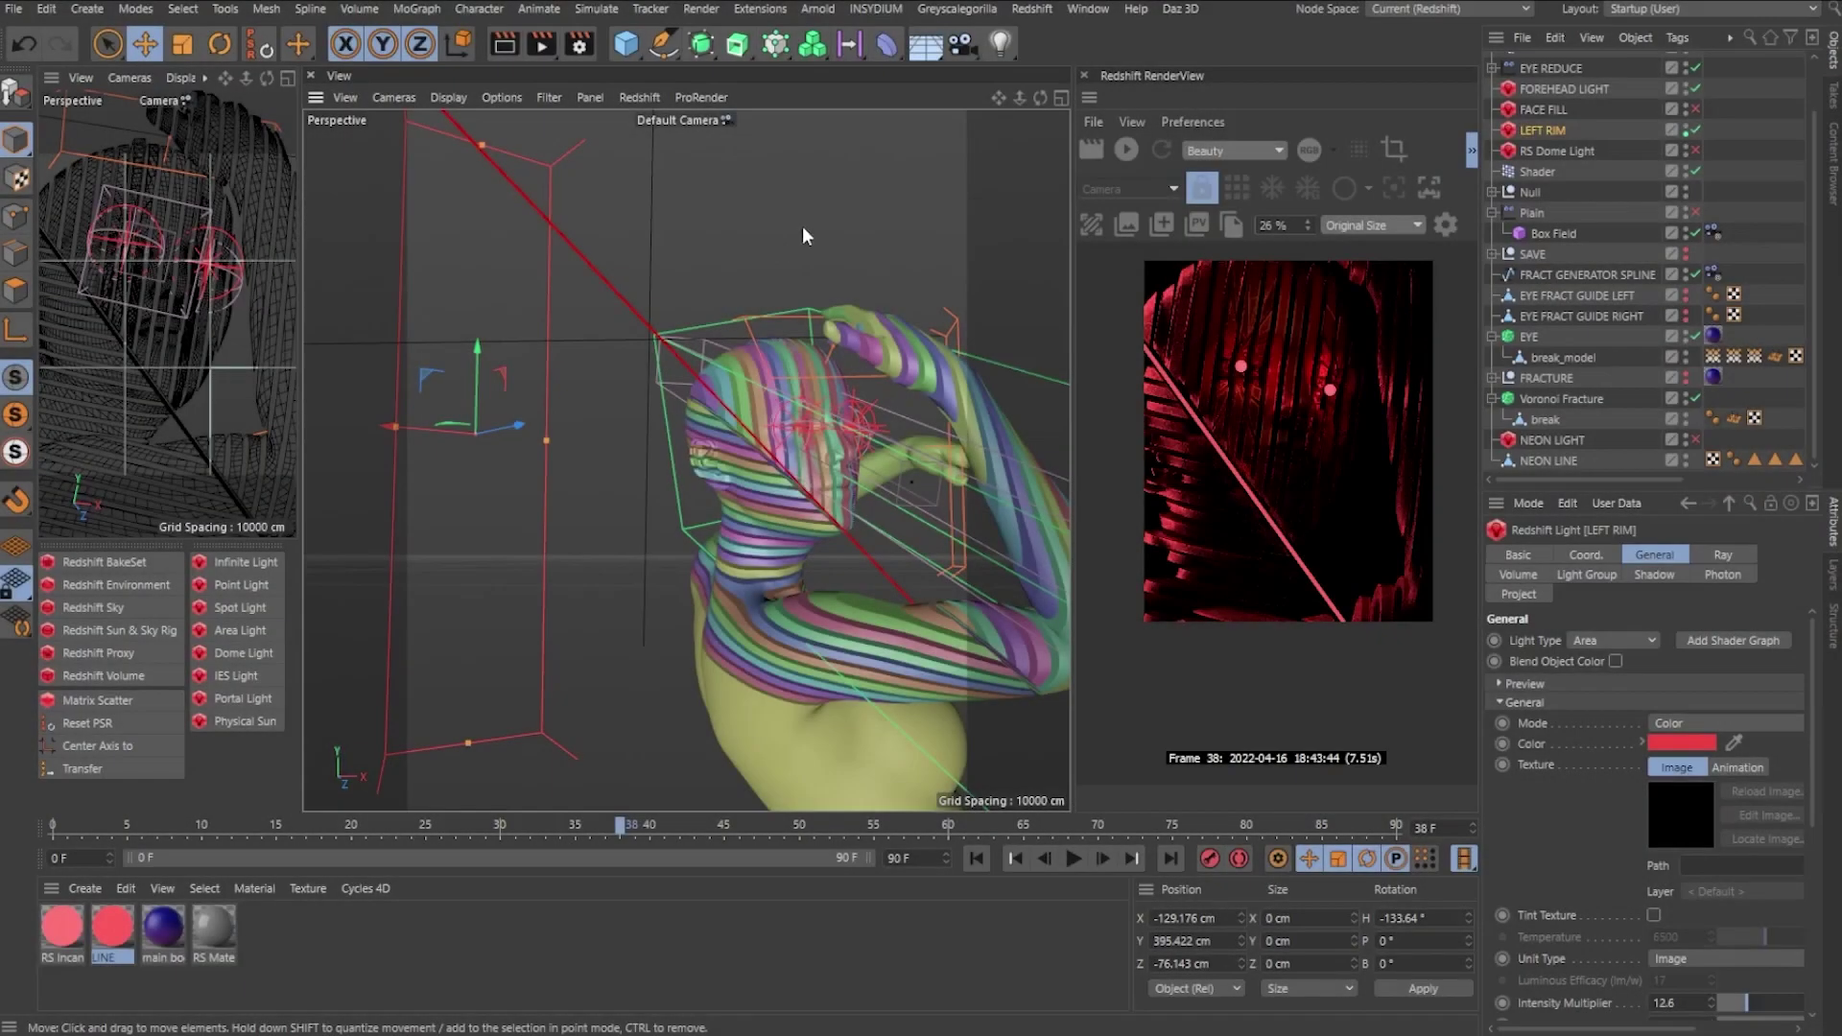
# Inspect the cross-shaped FRACT GENERATOR SPLINE around the sliced figure and its source settings in the Voronoi Fracture.
pyautogui.click(804, 228)
pyautogui.keyDown('alt'); pyautogui.moveTo(721, 430); pyautogui.dragTo(809, 428); pyautogui.keyUp('alt')
pyautogui.click(722, 193)
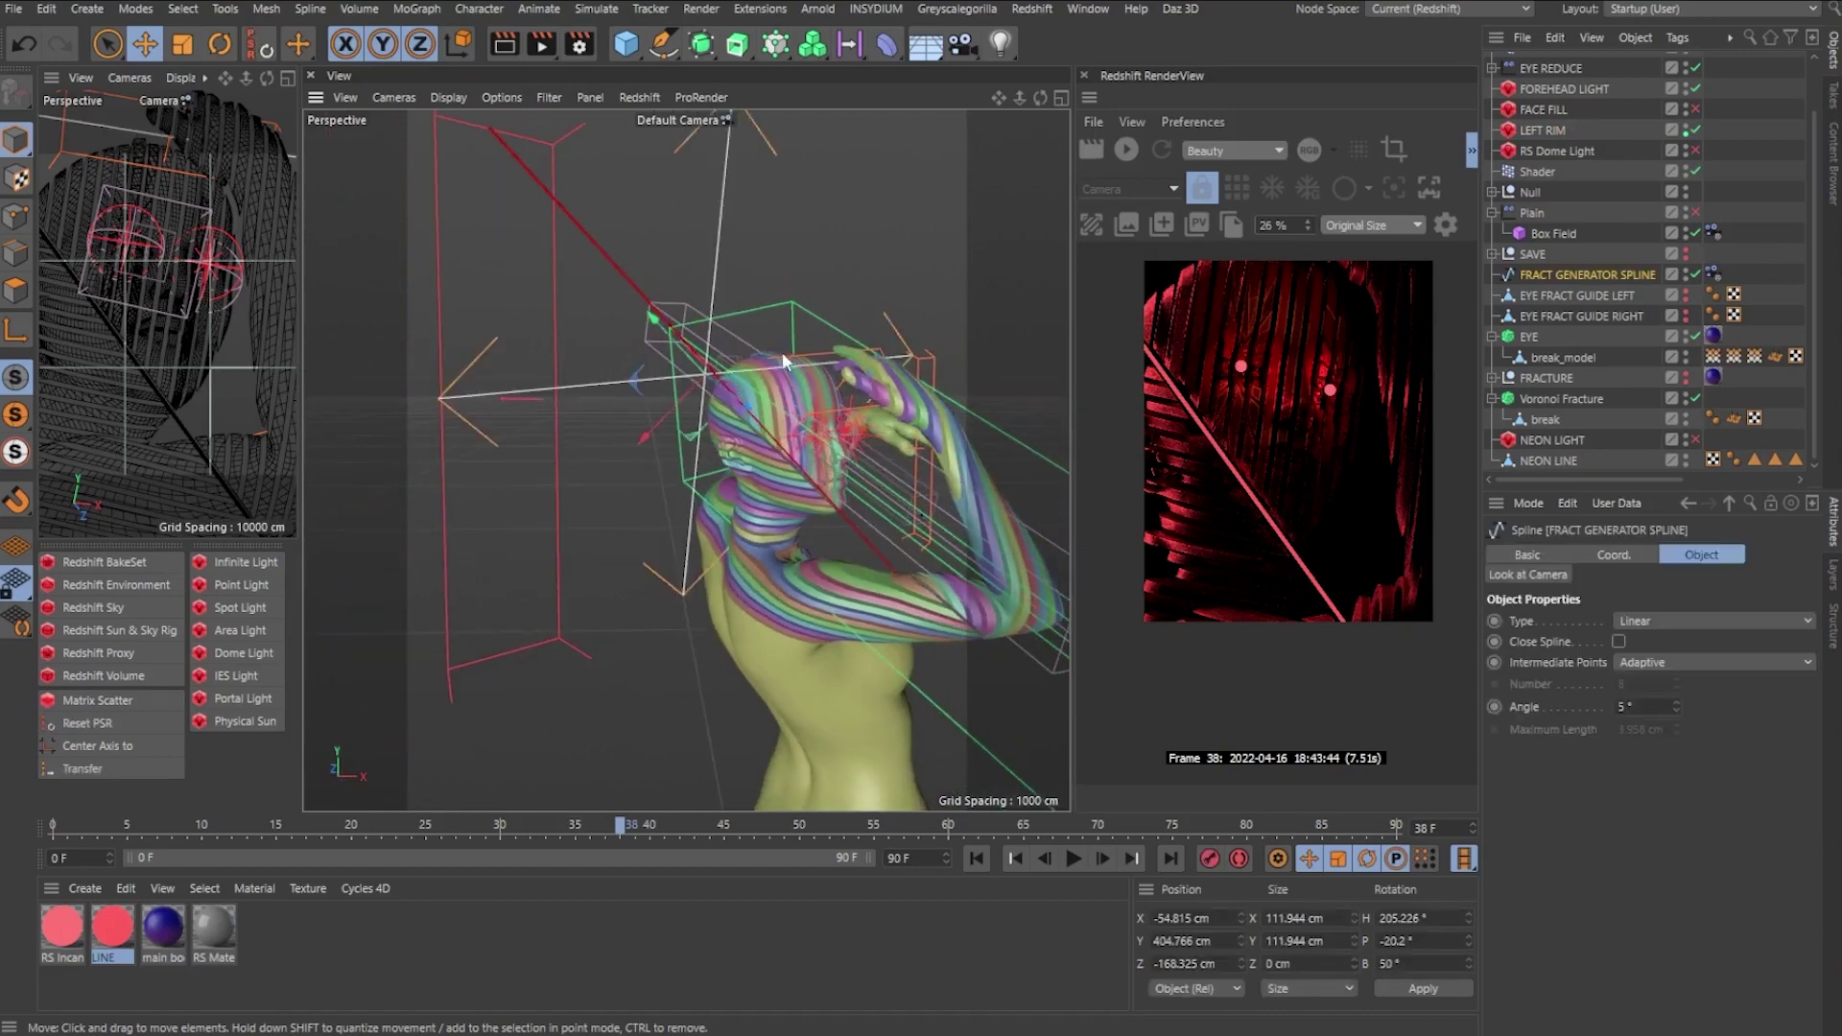
pyautogui.keyDown('alt'); pyautogui.moveTo(782, 353); pyautogui.dragTo(683, 420); pyautogui.keyUp('alt')
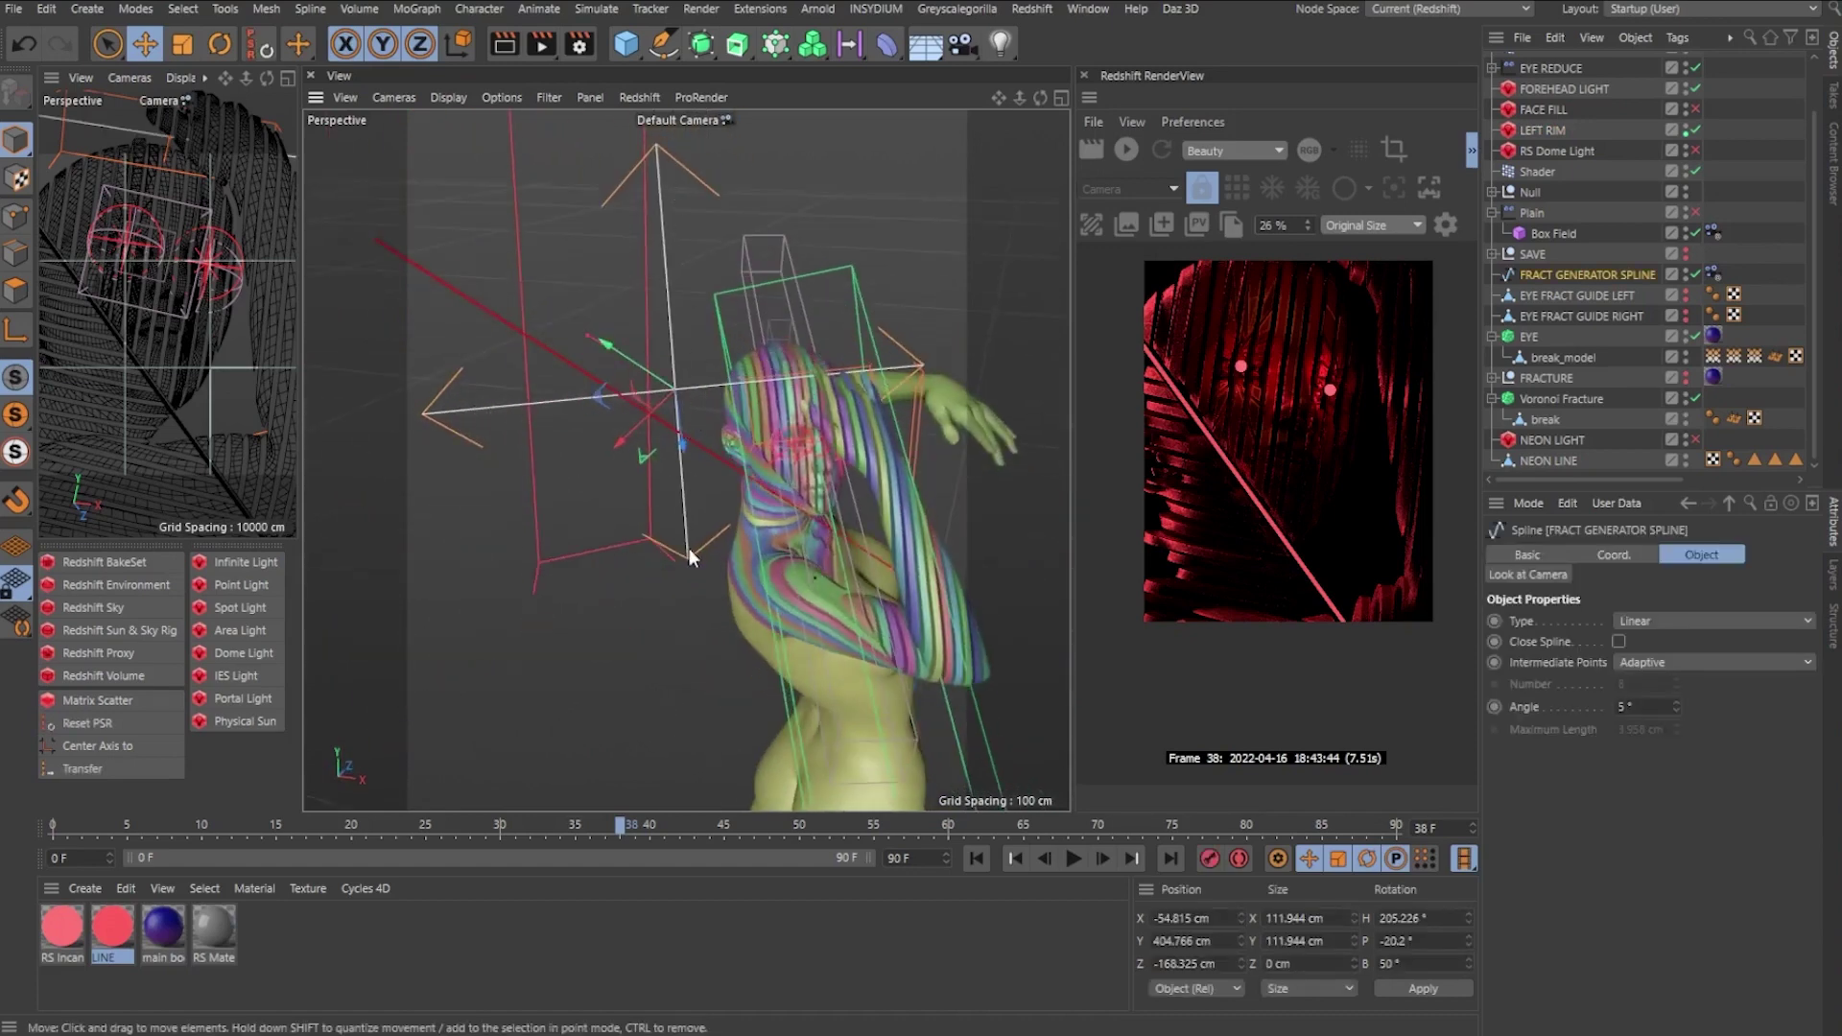
pyautogui.keyDown('alt'); pyautogui.moveTo(669, 433); pyautogui.dragTo(773, 361); pyautogui.keyUp('alt')
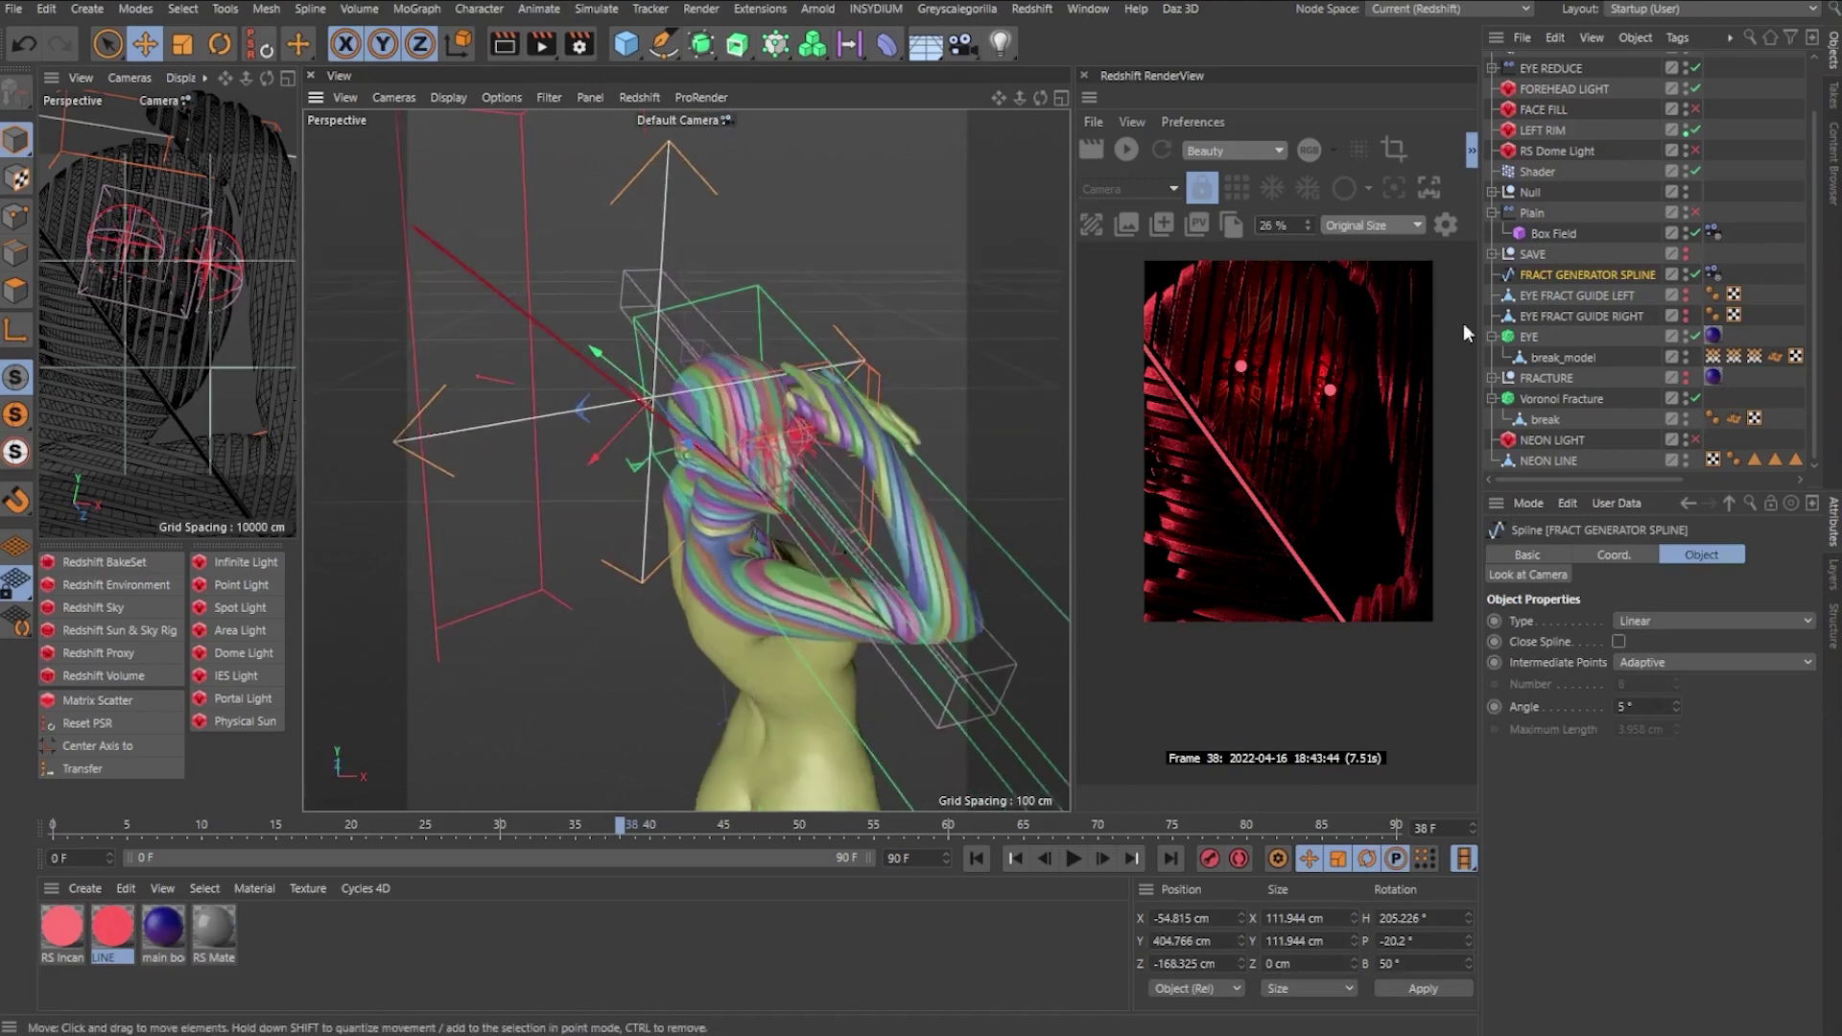
pyautogui.click(1579, 399)
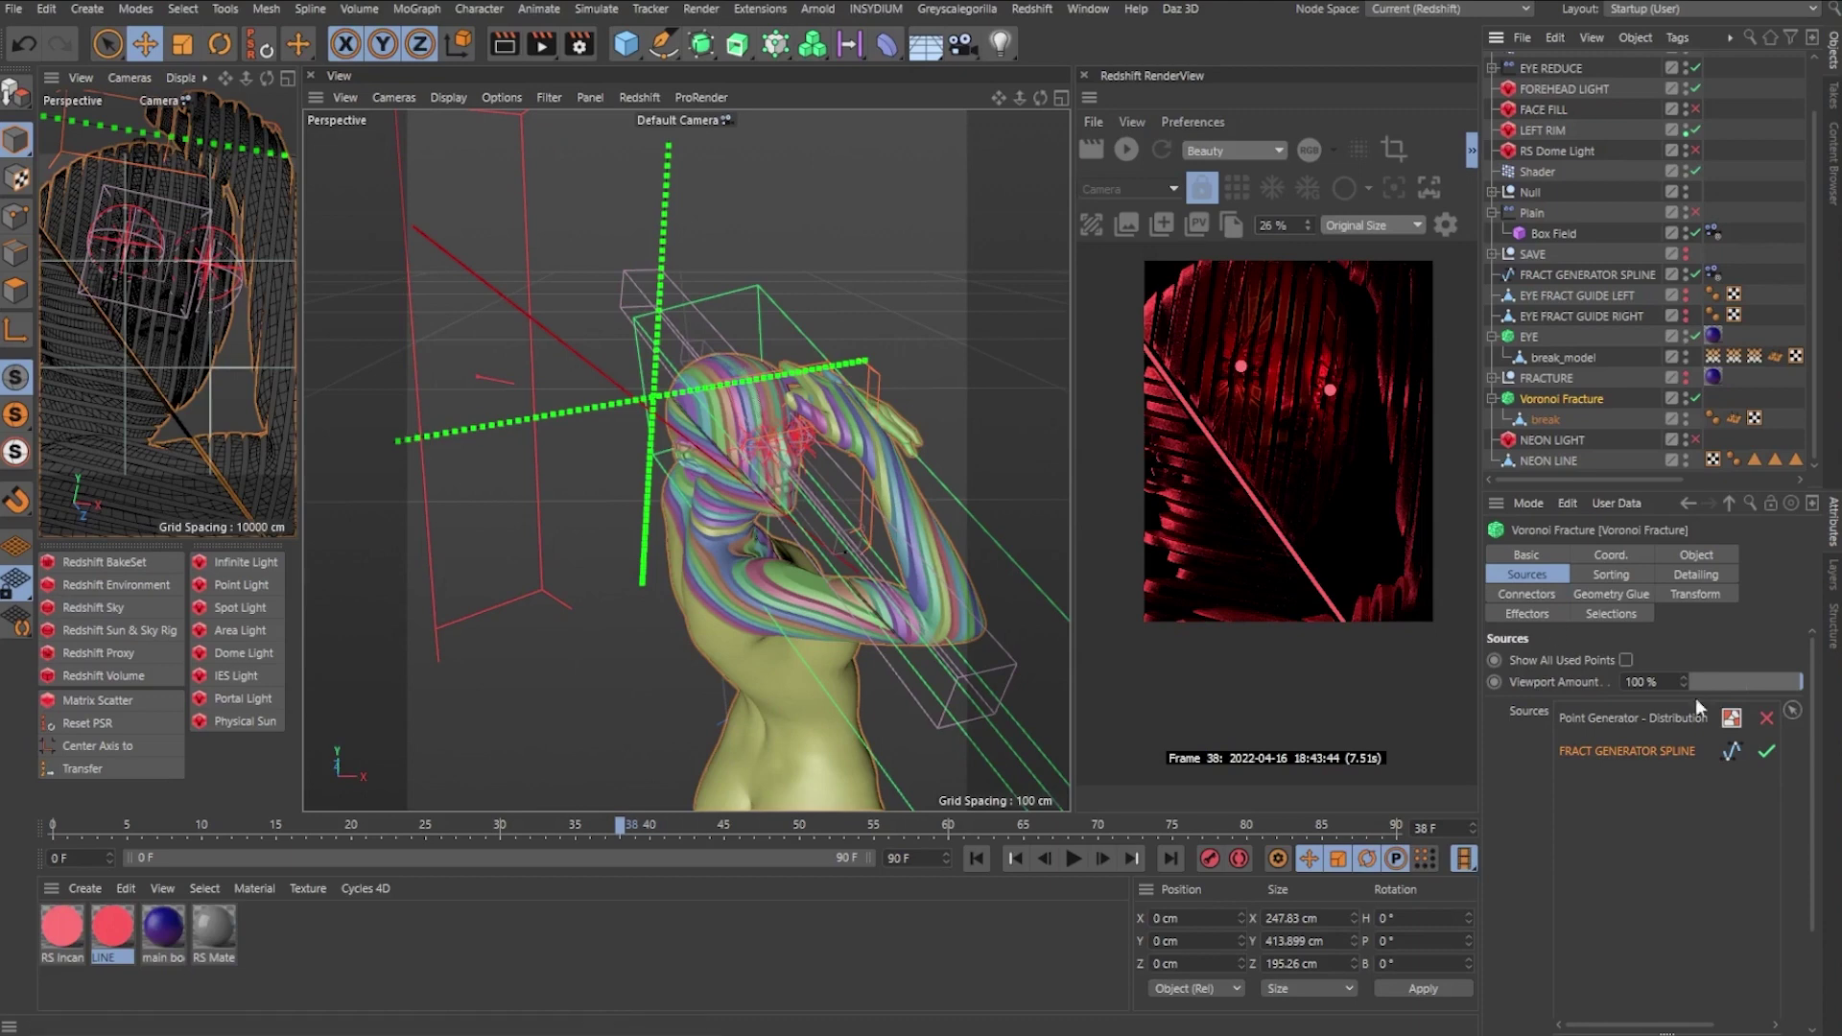
pyautogui.scroll(-3, 1562, 770)
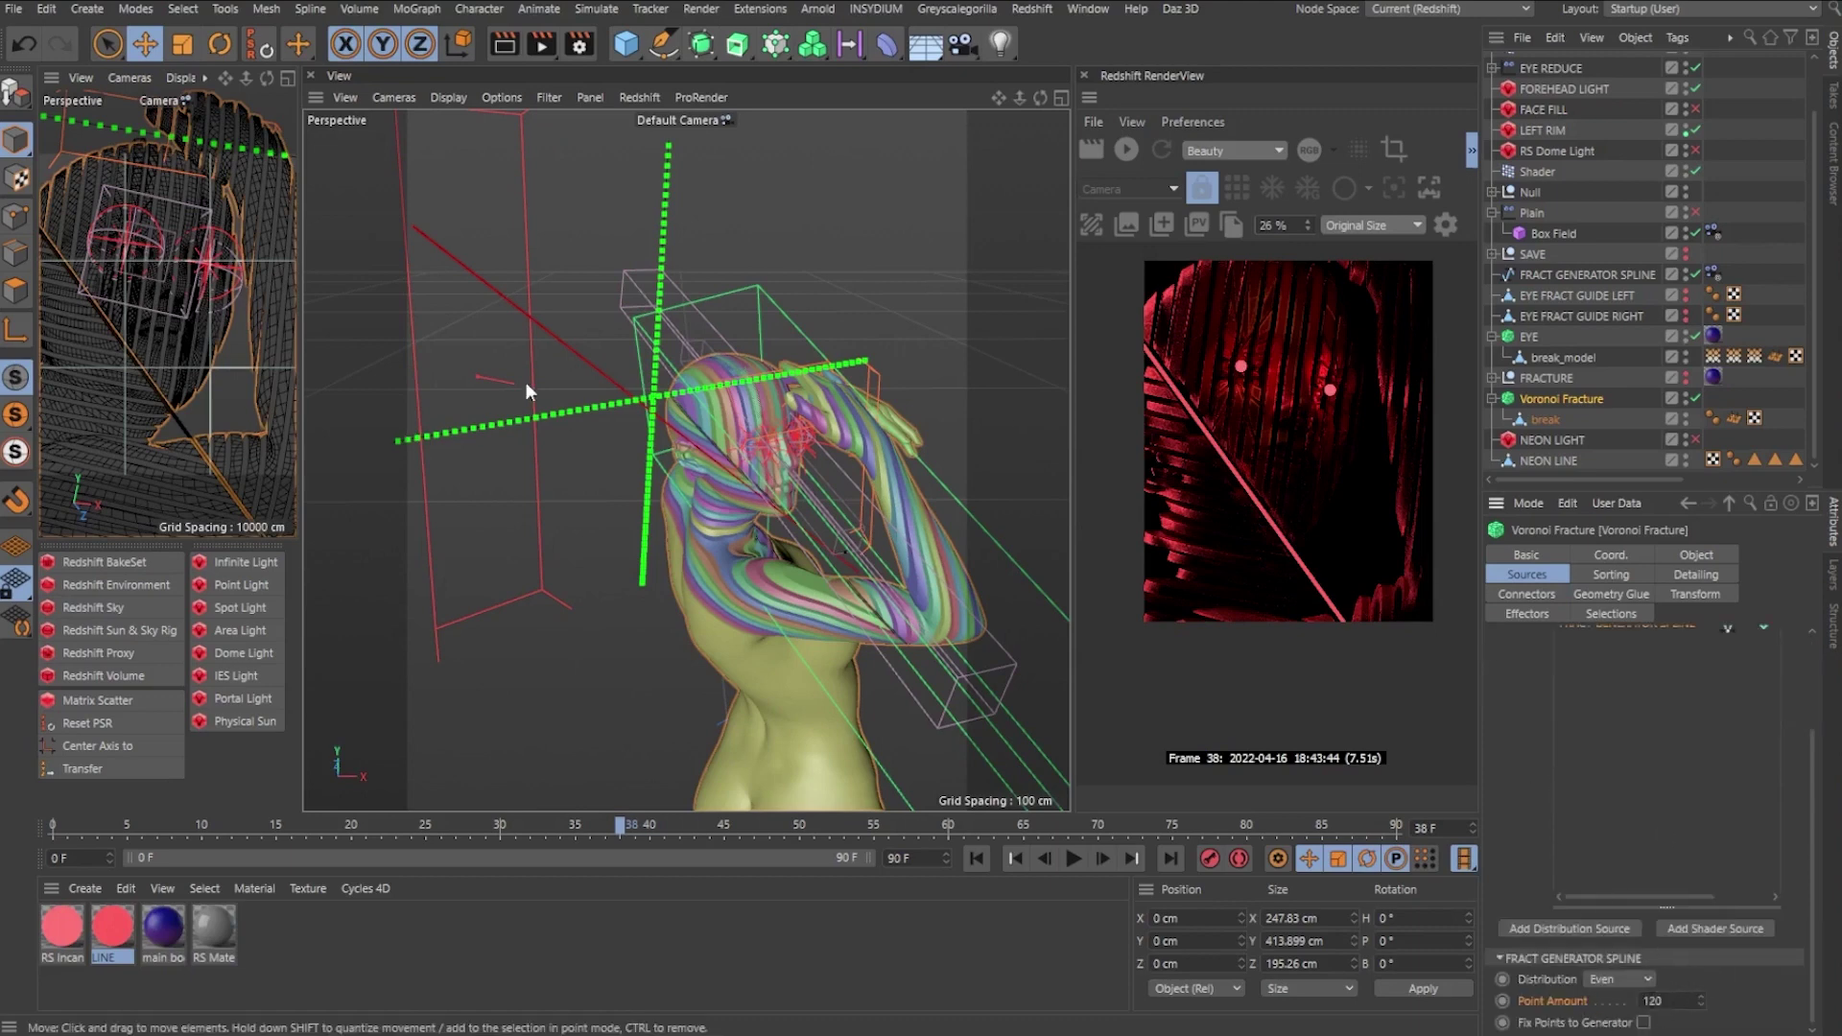
# Examine the slices on the figure's head and neck on both sides of the red diagonal line and compare them with the render.
pyautogui.click(892, 315)
pyautogui.keyDown('alt'); pyautogui.moveTo(845, 350); pyautogui.dragTo(658, 363); pyautogui.keyUp('alt')
pyautogui.keyDown('alt'); pyautogui.moveTo(657, 363); pyautogui.dragTo(694, 350, button='right'); pyautogui.keyUp('alt')
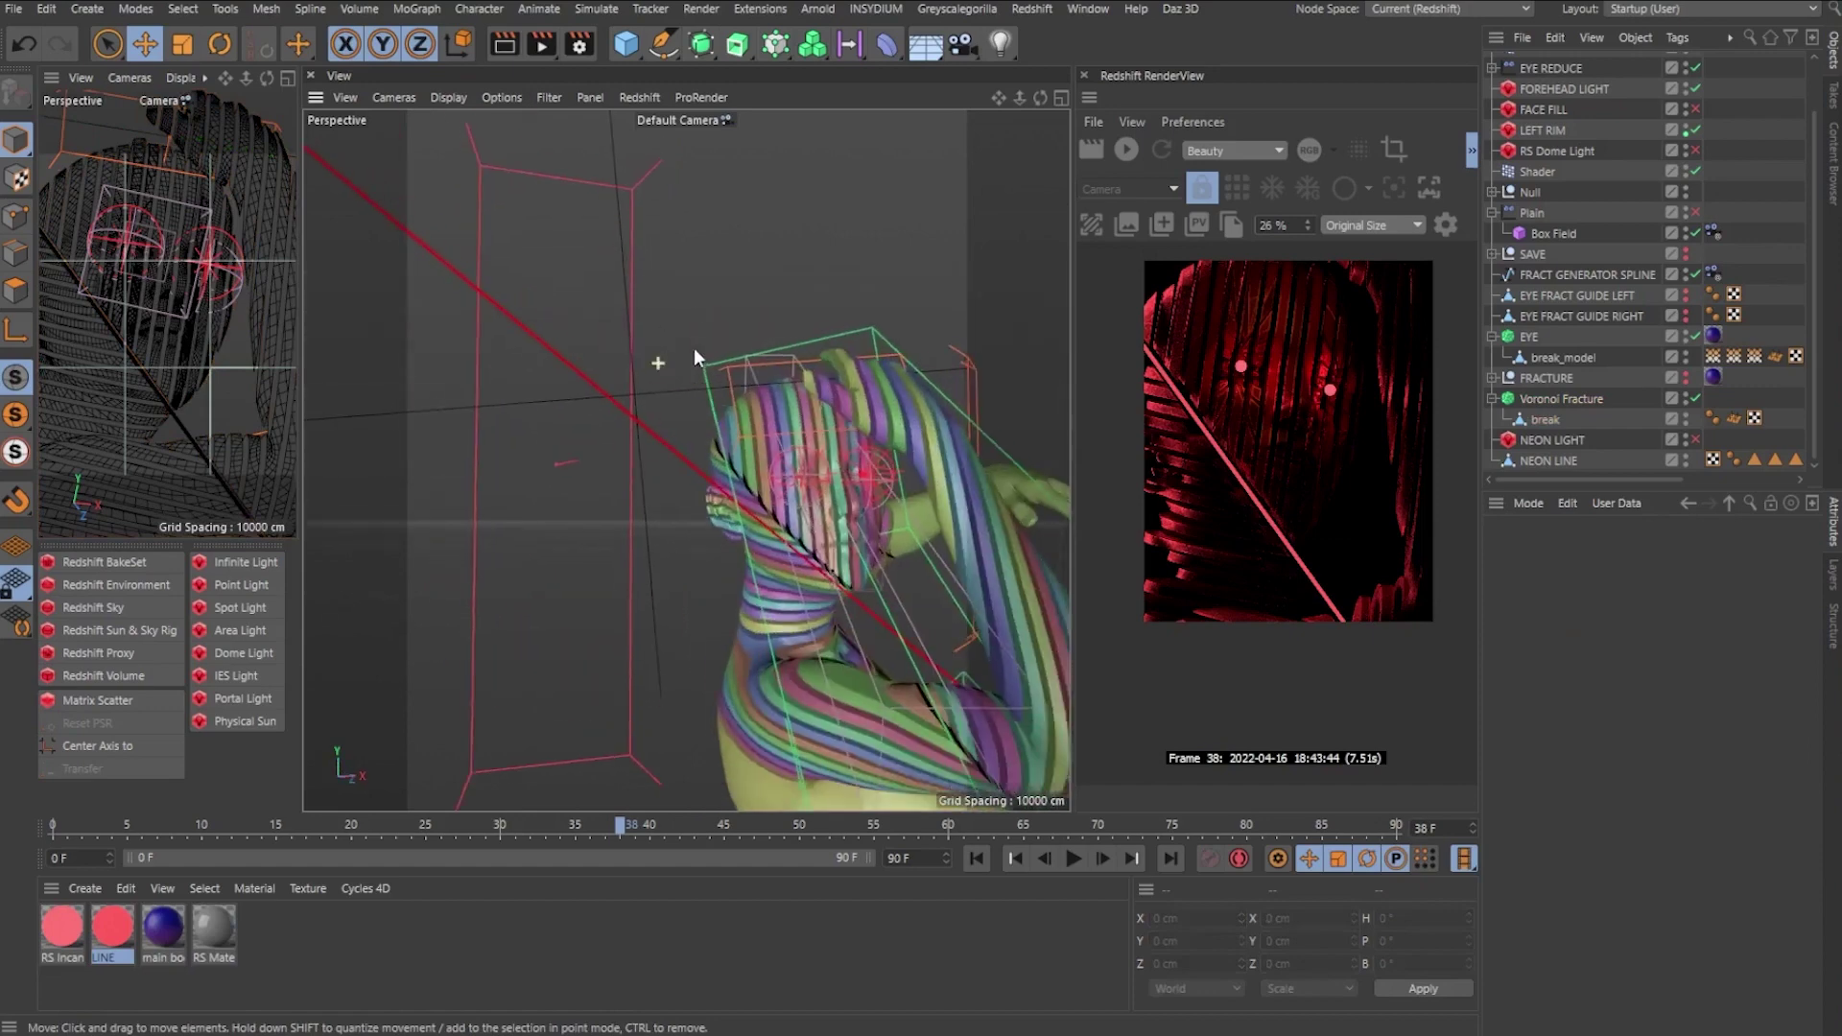
pyautogui.keyDown('alt'); pyautogui.moveTo(695, 350); pyautogui.dragTo(799, 372); pyautogui.keyUp('alt')
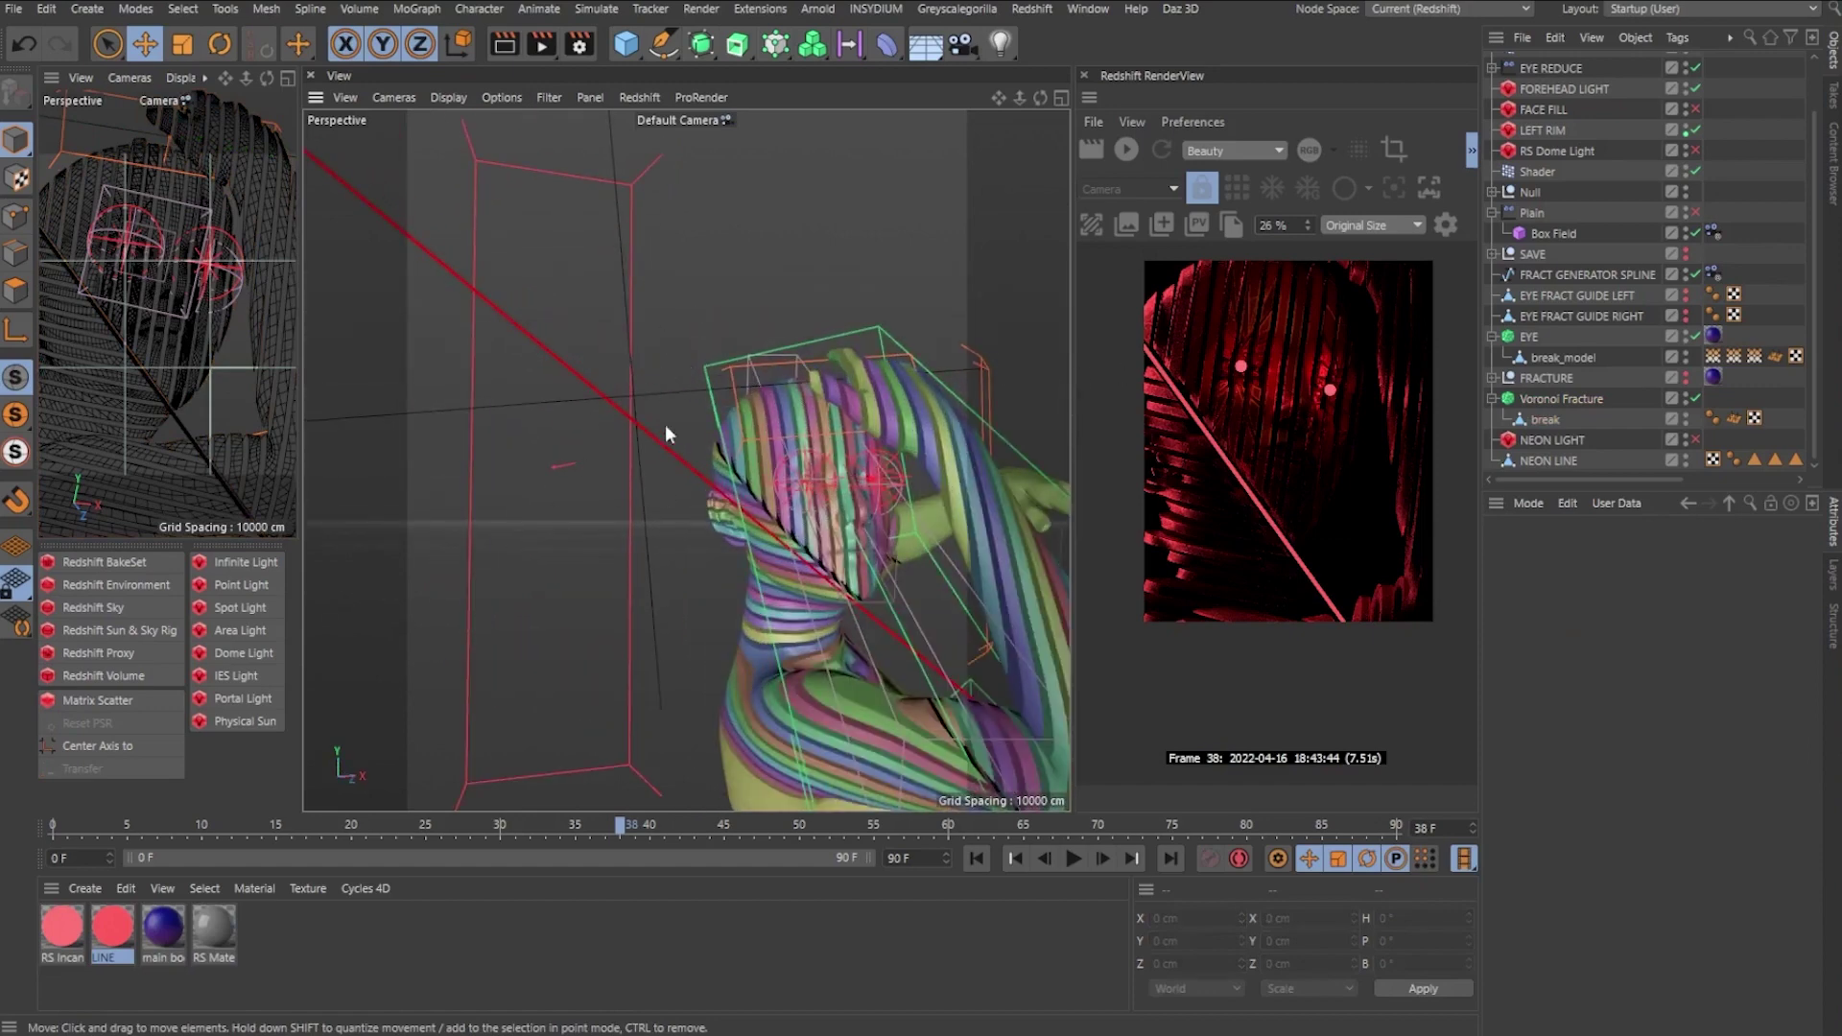
pyautogui.keyDown('alt'); pyautogui.moveTo(867, 276); pyautogui.dragTo(824, 194); pyautogui.keyUp('alt')
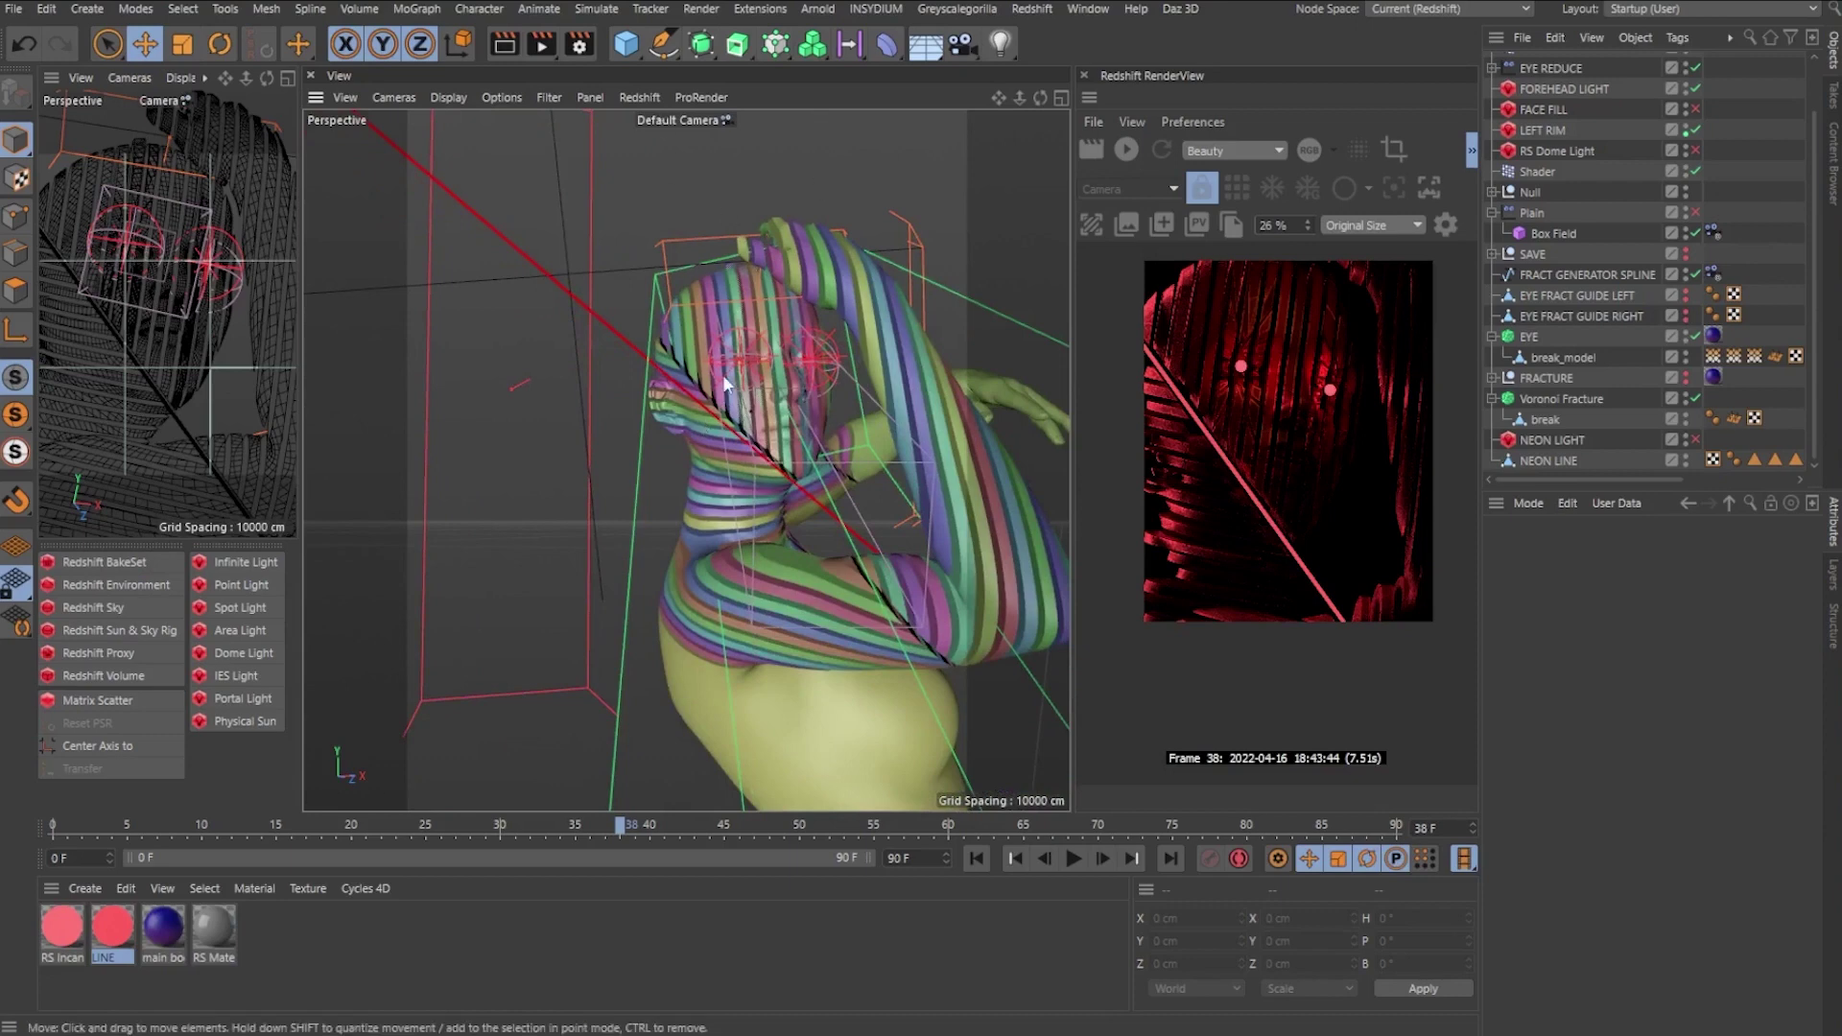
pyautogui.keyDown('alt'); pyautogui.moveTo(706, 401); pyautogui.dragTo(656, 359); pyautogui.keyUp('alt')
pyautogui.scroll(6, 599, 303)
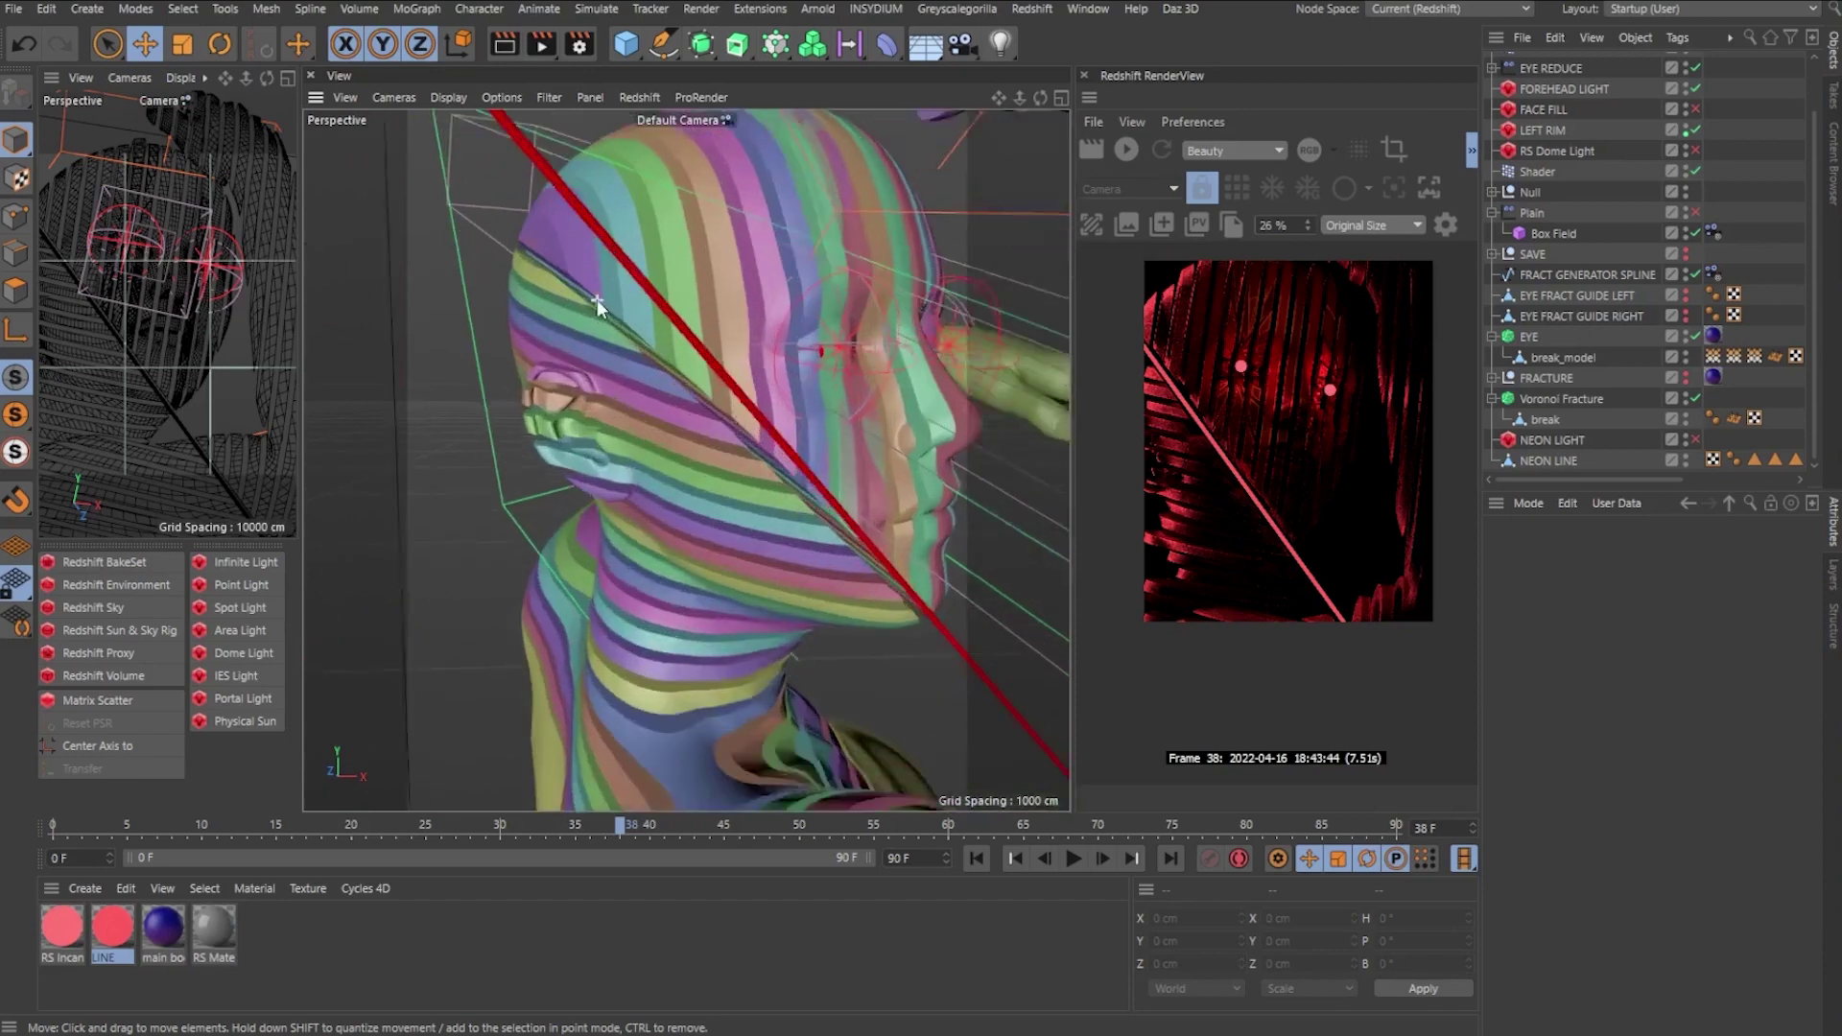
pyautogui.keyDown('alt'); pyautogui.moveTo(751, 394); pyautogui.dragTo(823, 425); pyautogui.keyUp('alt')
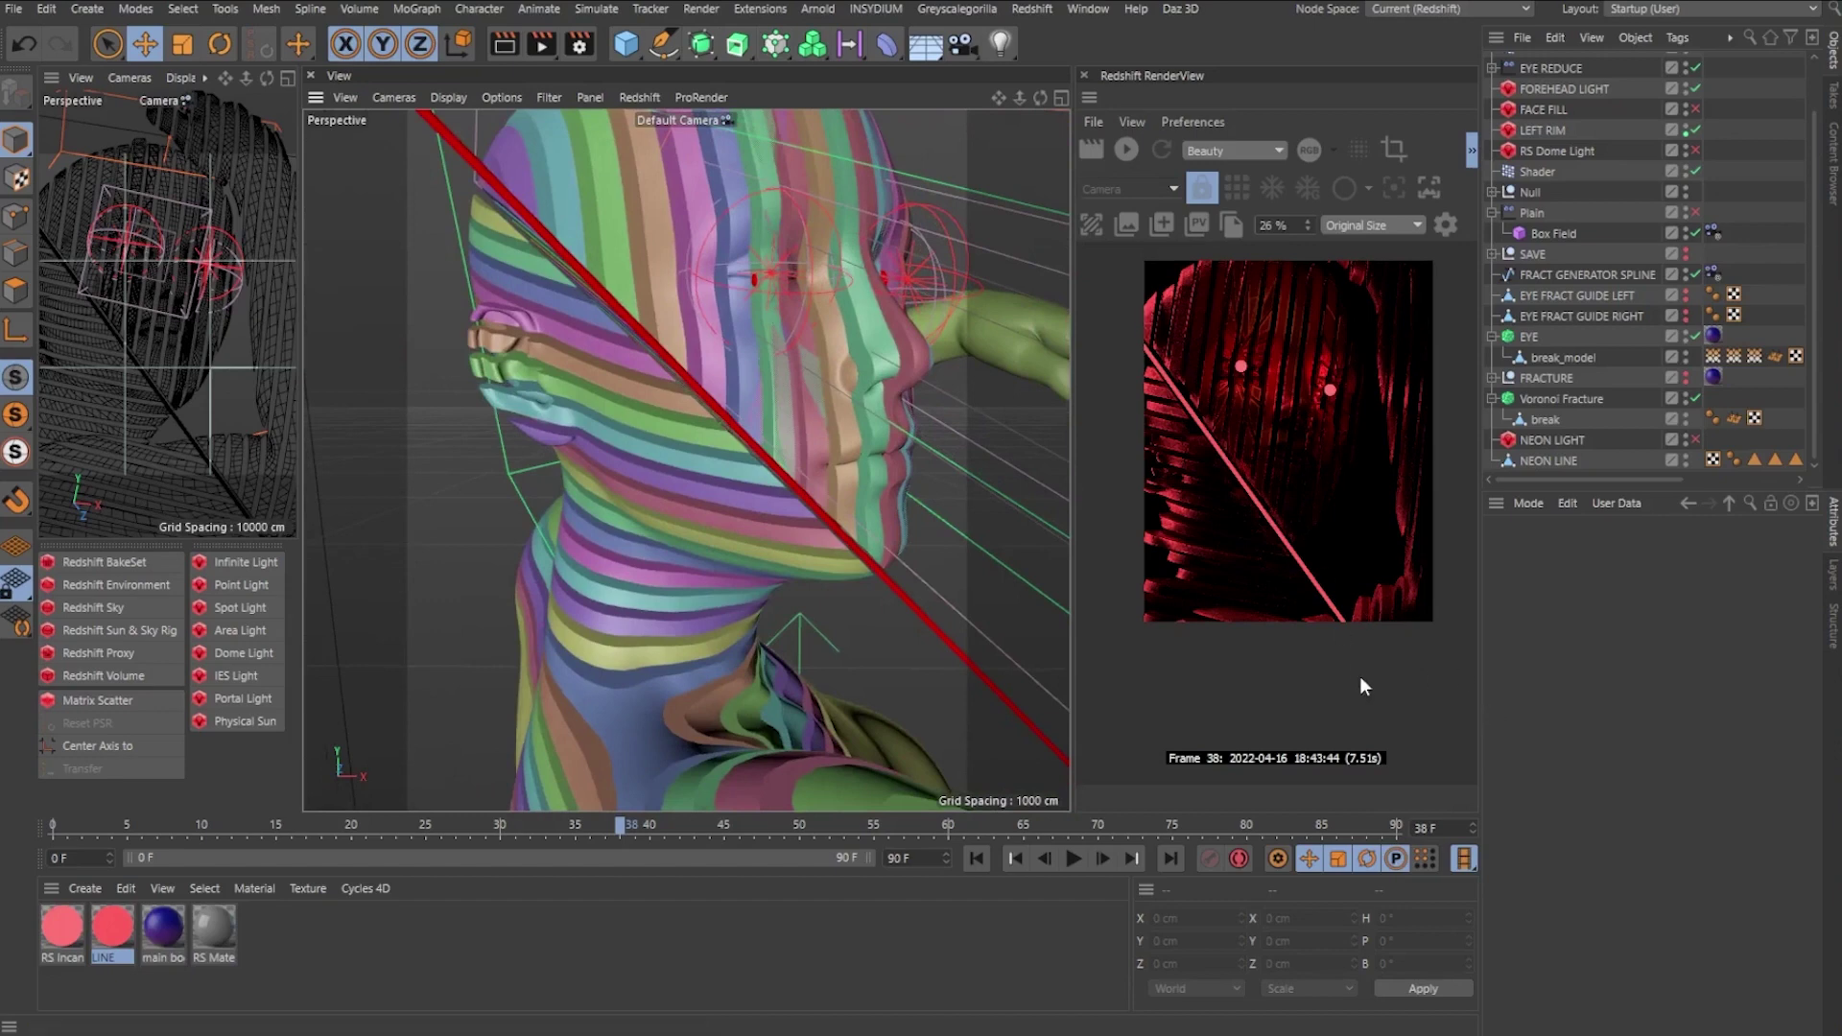
pyautogui.scroll(1, 1274, 372)
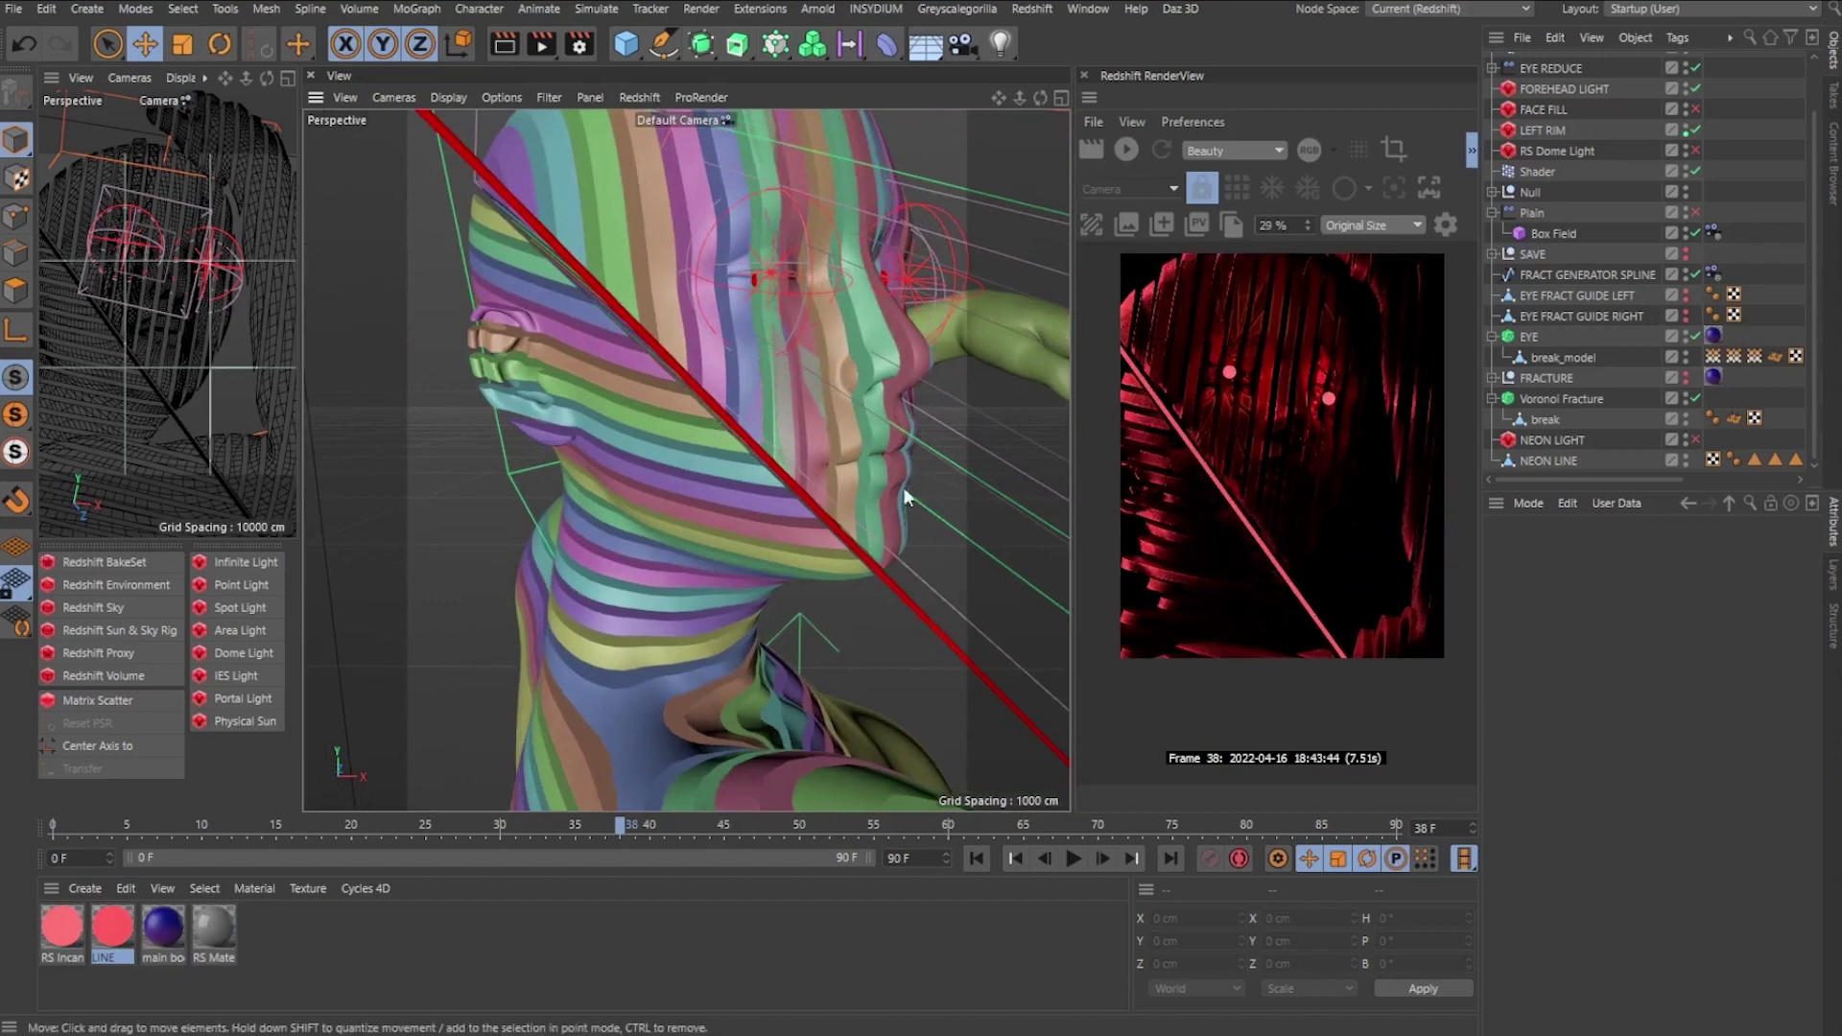
pyautogui.keyDown('alt'); pyautogui.moveTo(718, 501); pyautogui.dragTo(653, 445); pyautogui.keyUp('alt')
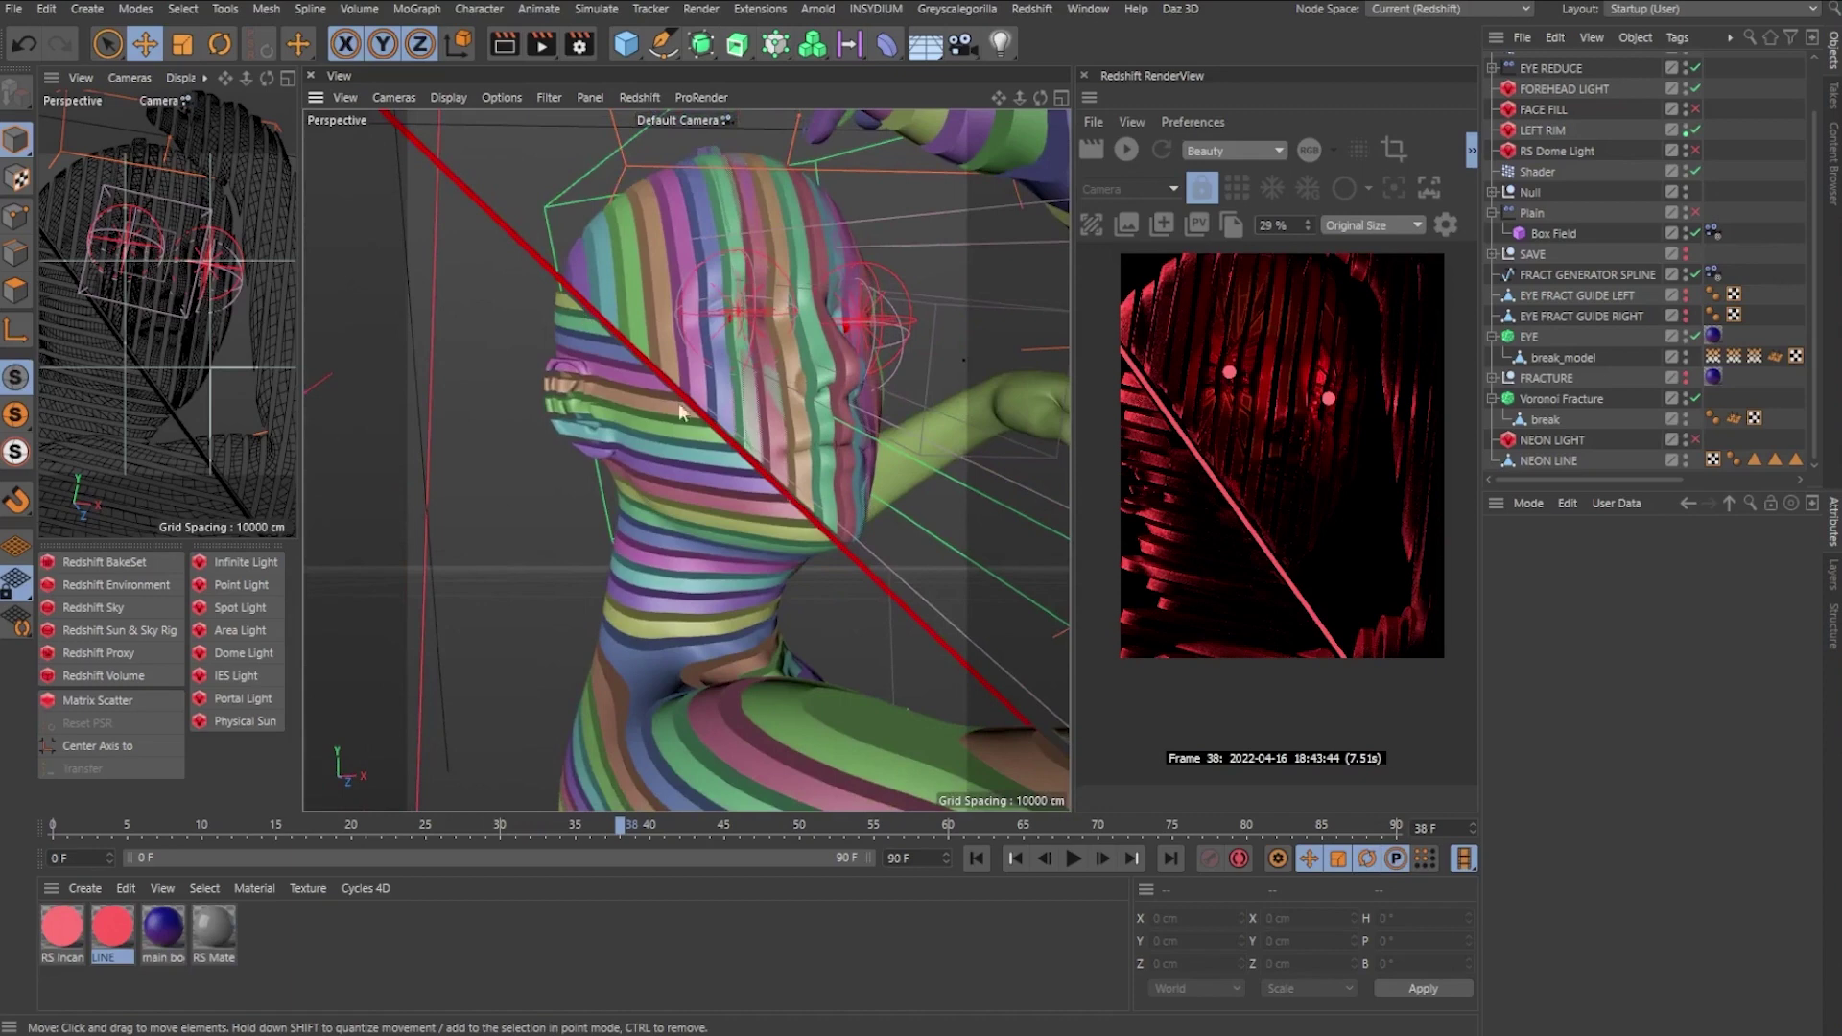
pyautogui.keyDown('alt'); pyautogui.moveTo(827, 612); pyautogui.dragTo(678, 598); pyautogui.keyUp('alt')
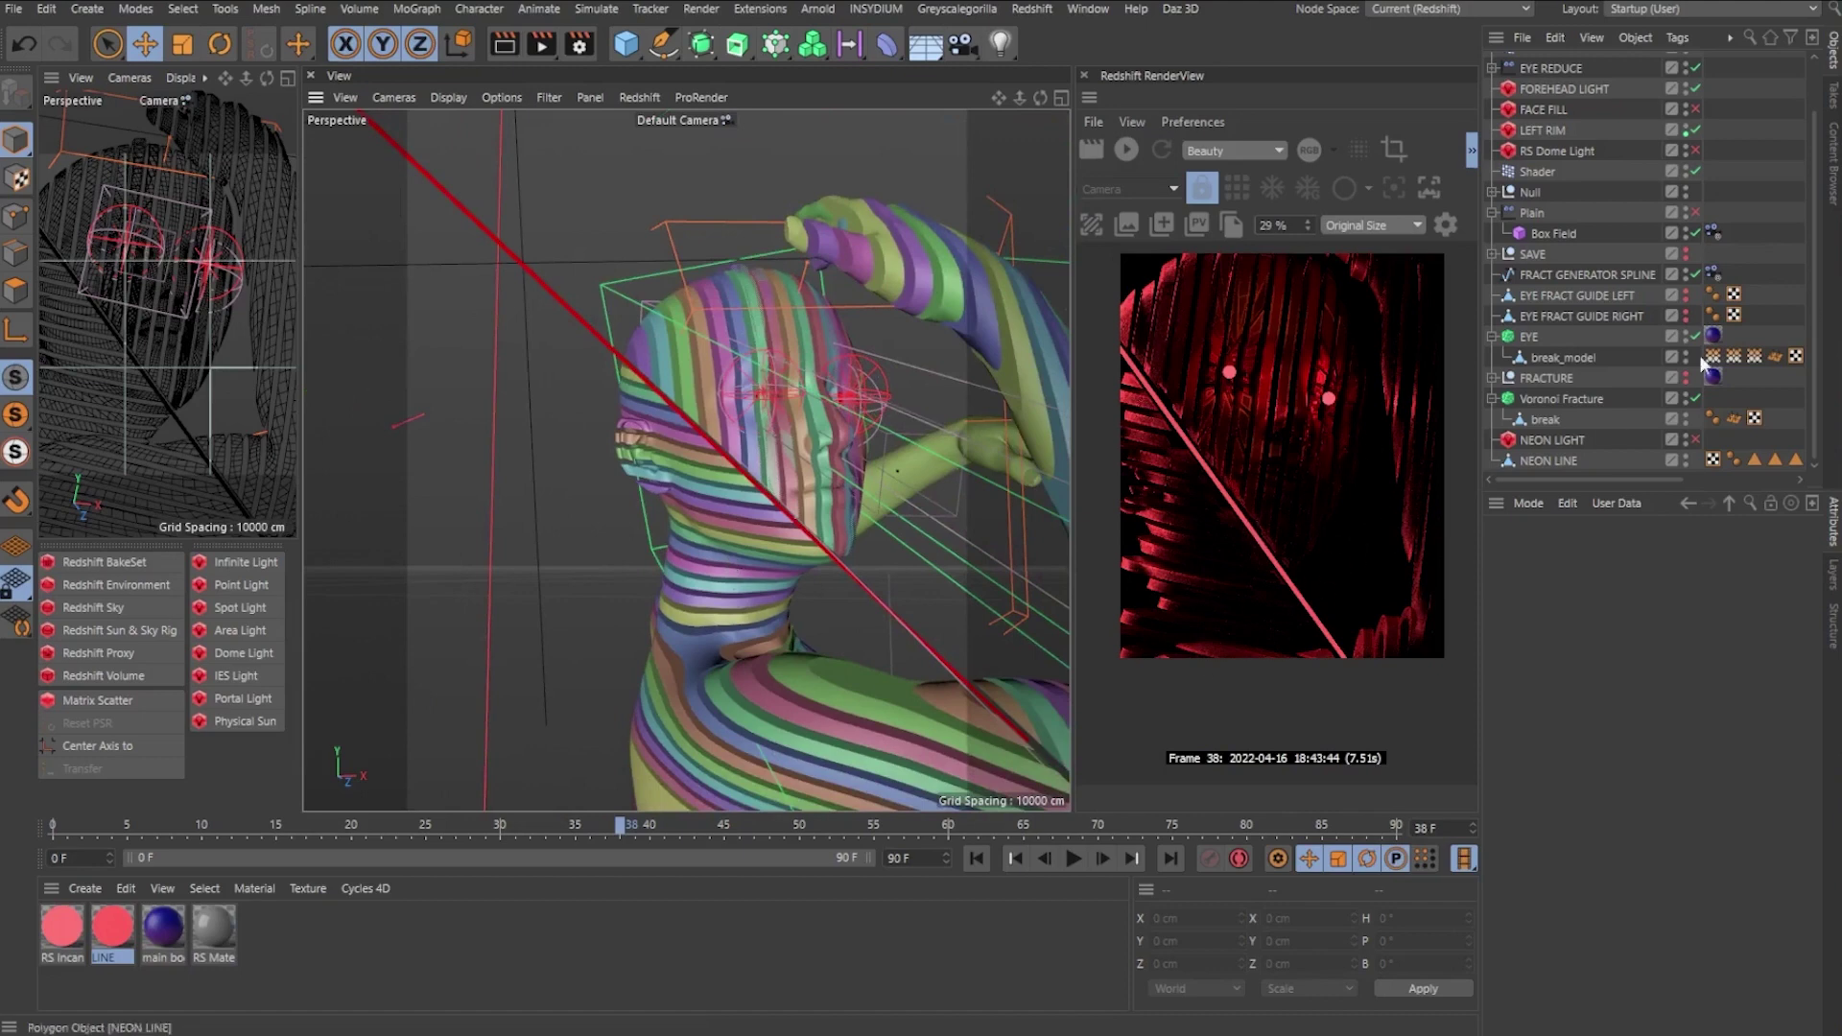
# Show the figure's Voronoi slices displaced from one another and examine them against the render from several angles.
pyautogui.click(1545, 400)
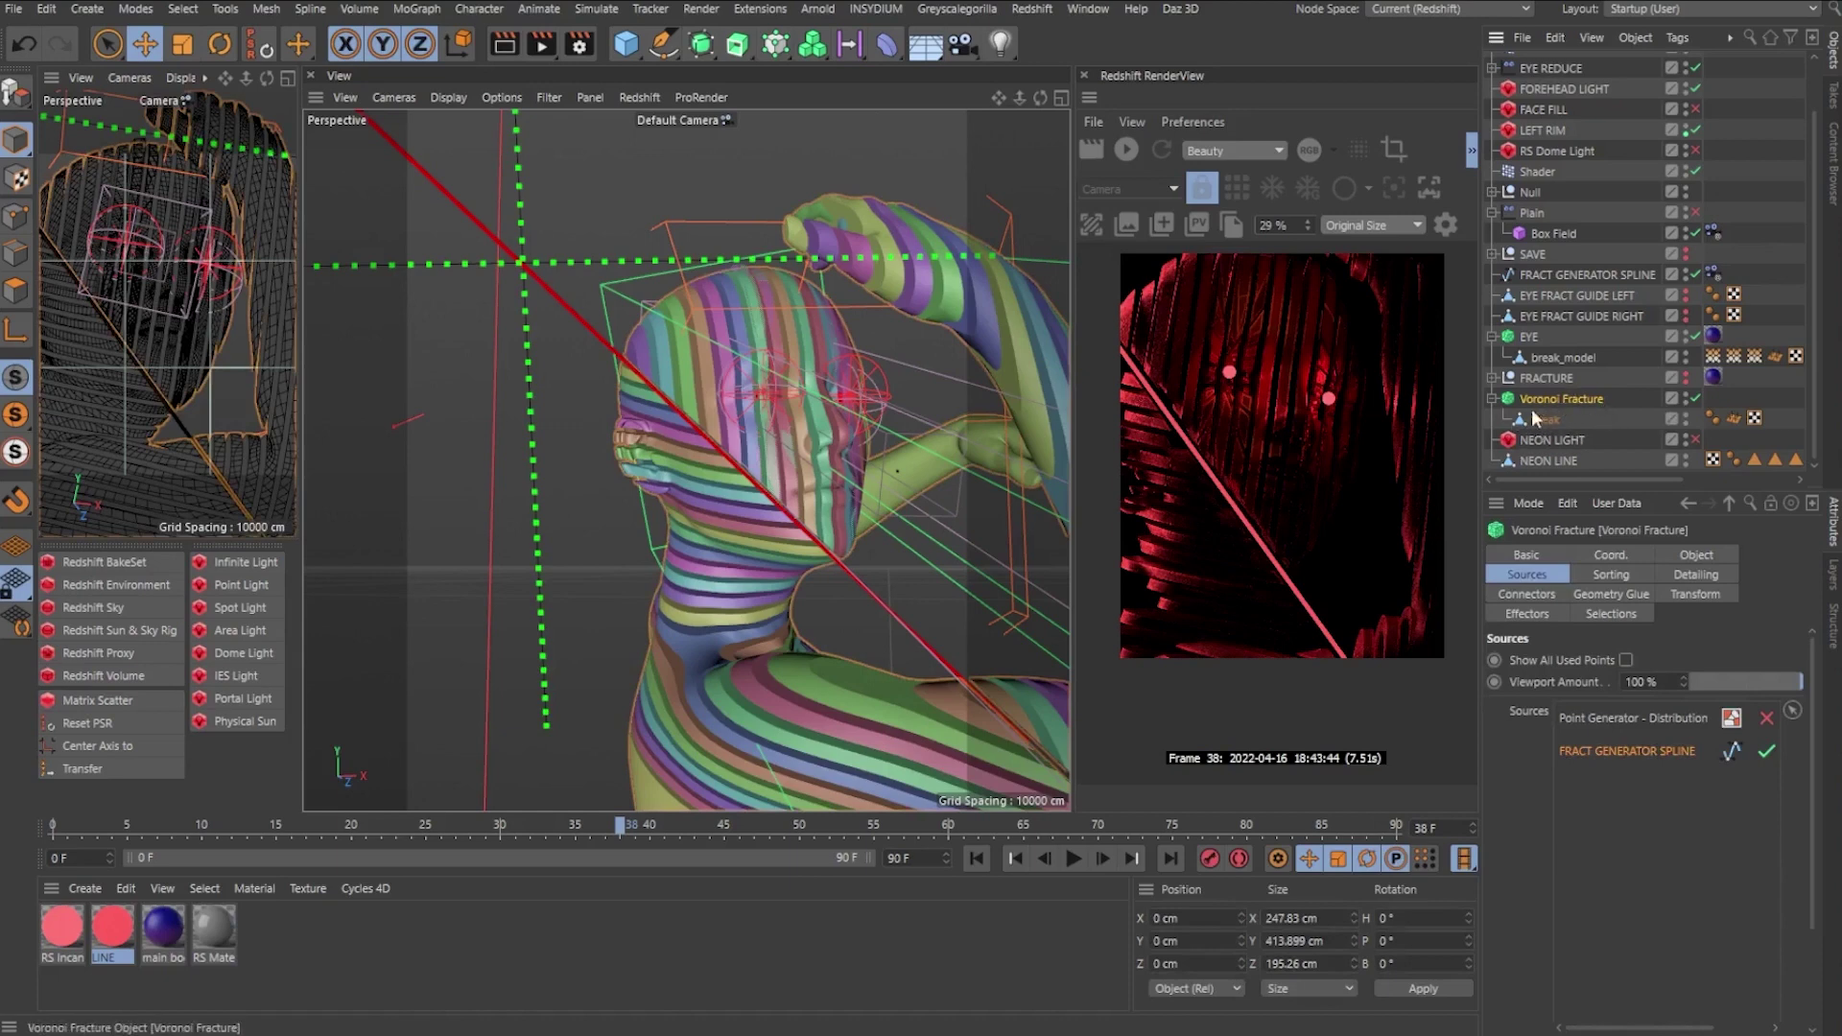
pyautogui.click(1686, 417)
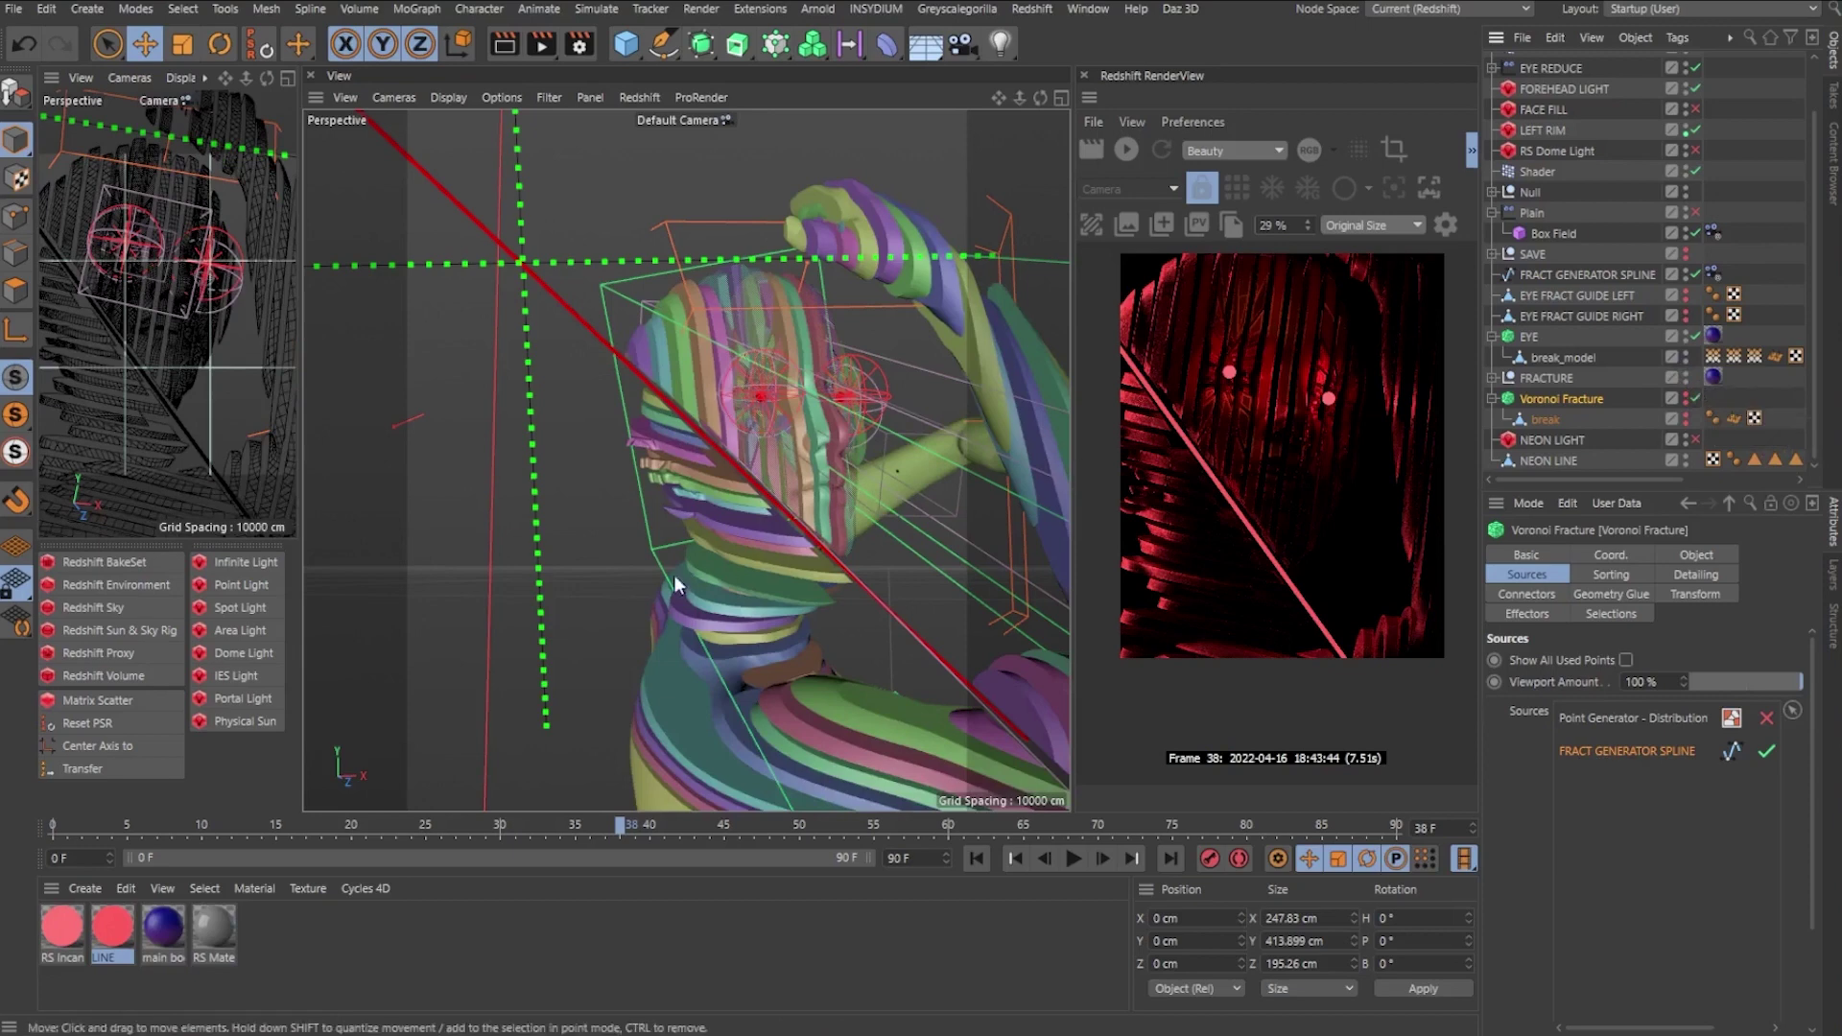
pyautogui.click(631, 579)
pyautogui.keyDown('alt'); pyautogui.moveTo(773, 584); pyautogui.dragTo(635, 487); pyautogui.keyUp('alt')
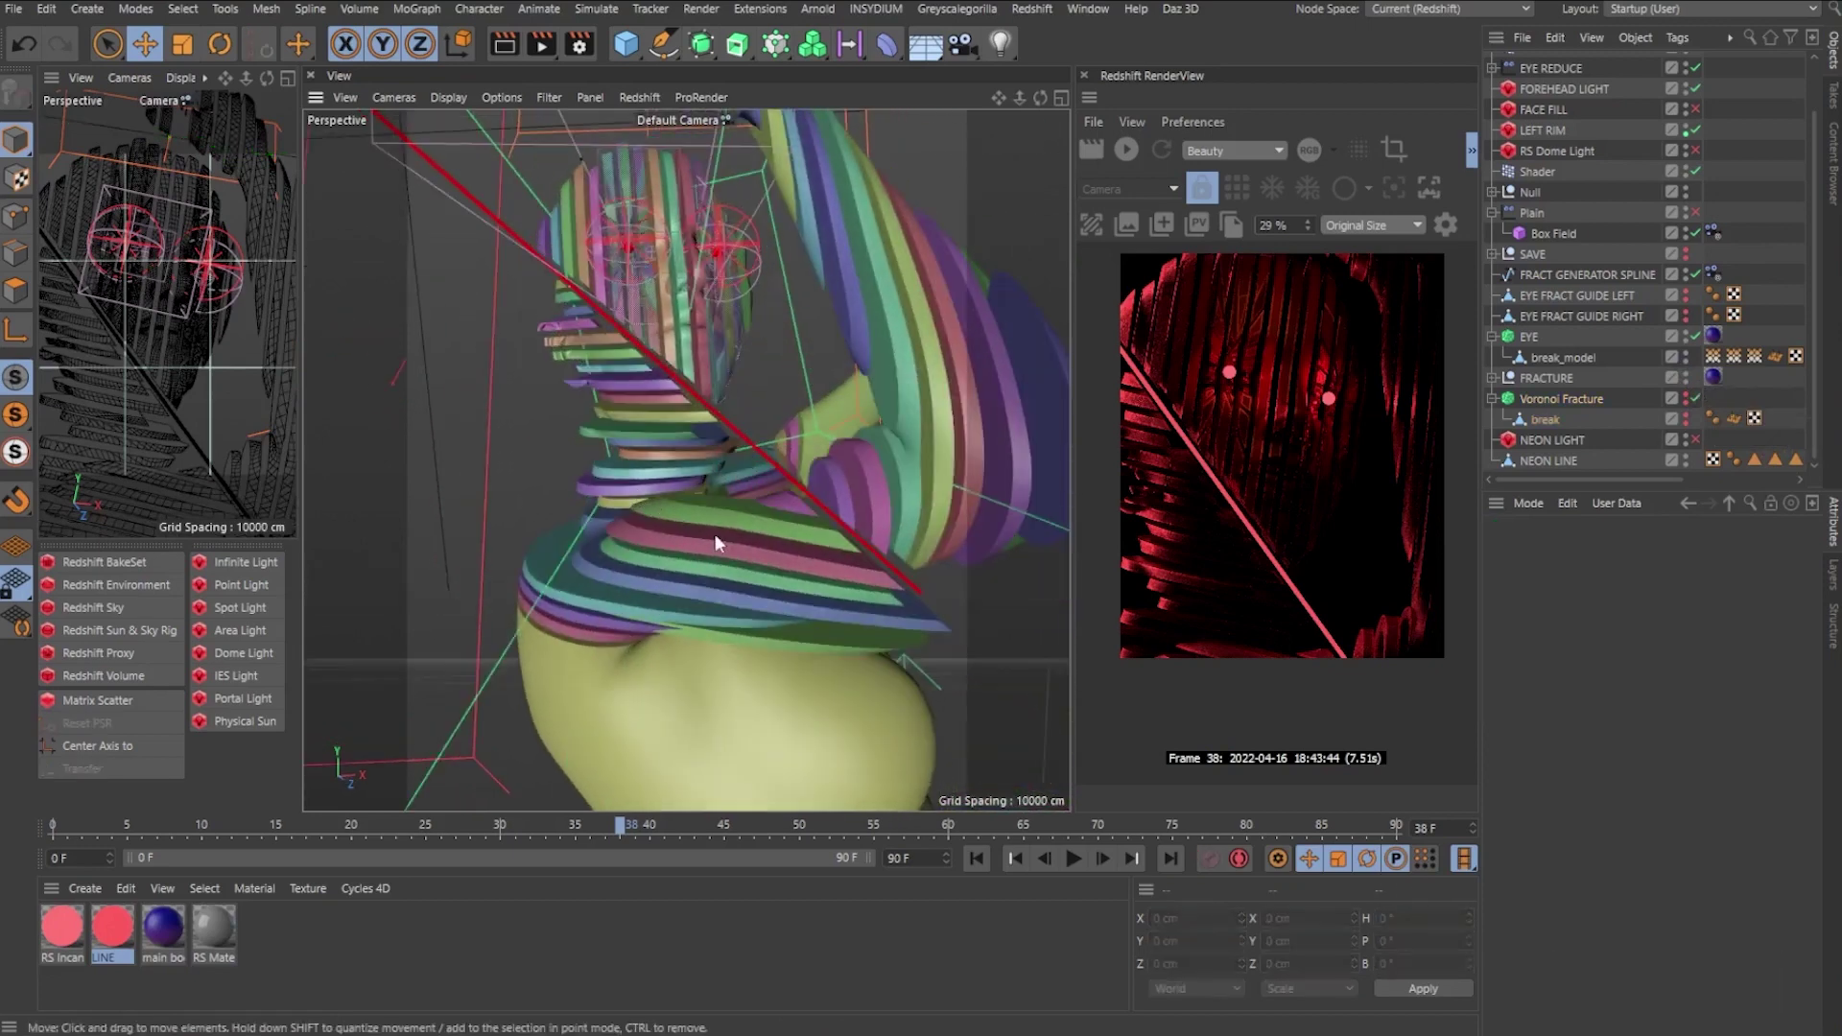
pyautogui.keyDown('alt'); pyautogui.moveTo(744, 348); pyautogui.dragTo(804, 413); pyautogui.keyUp('alt')
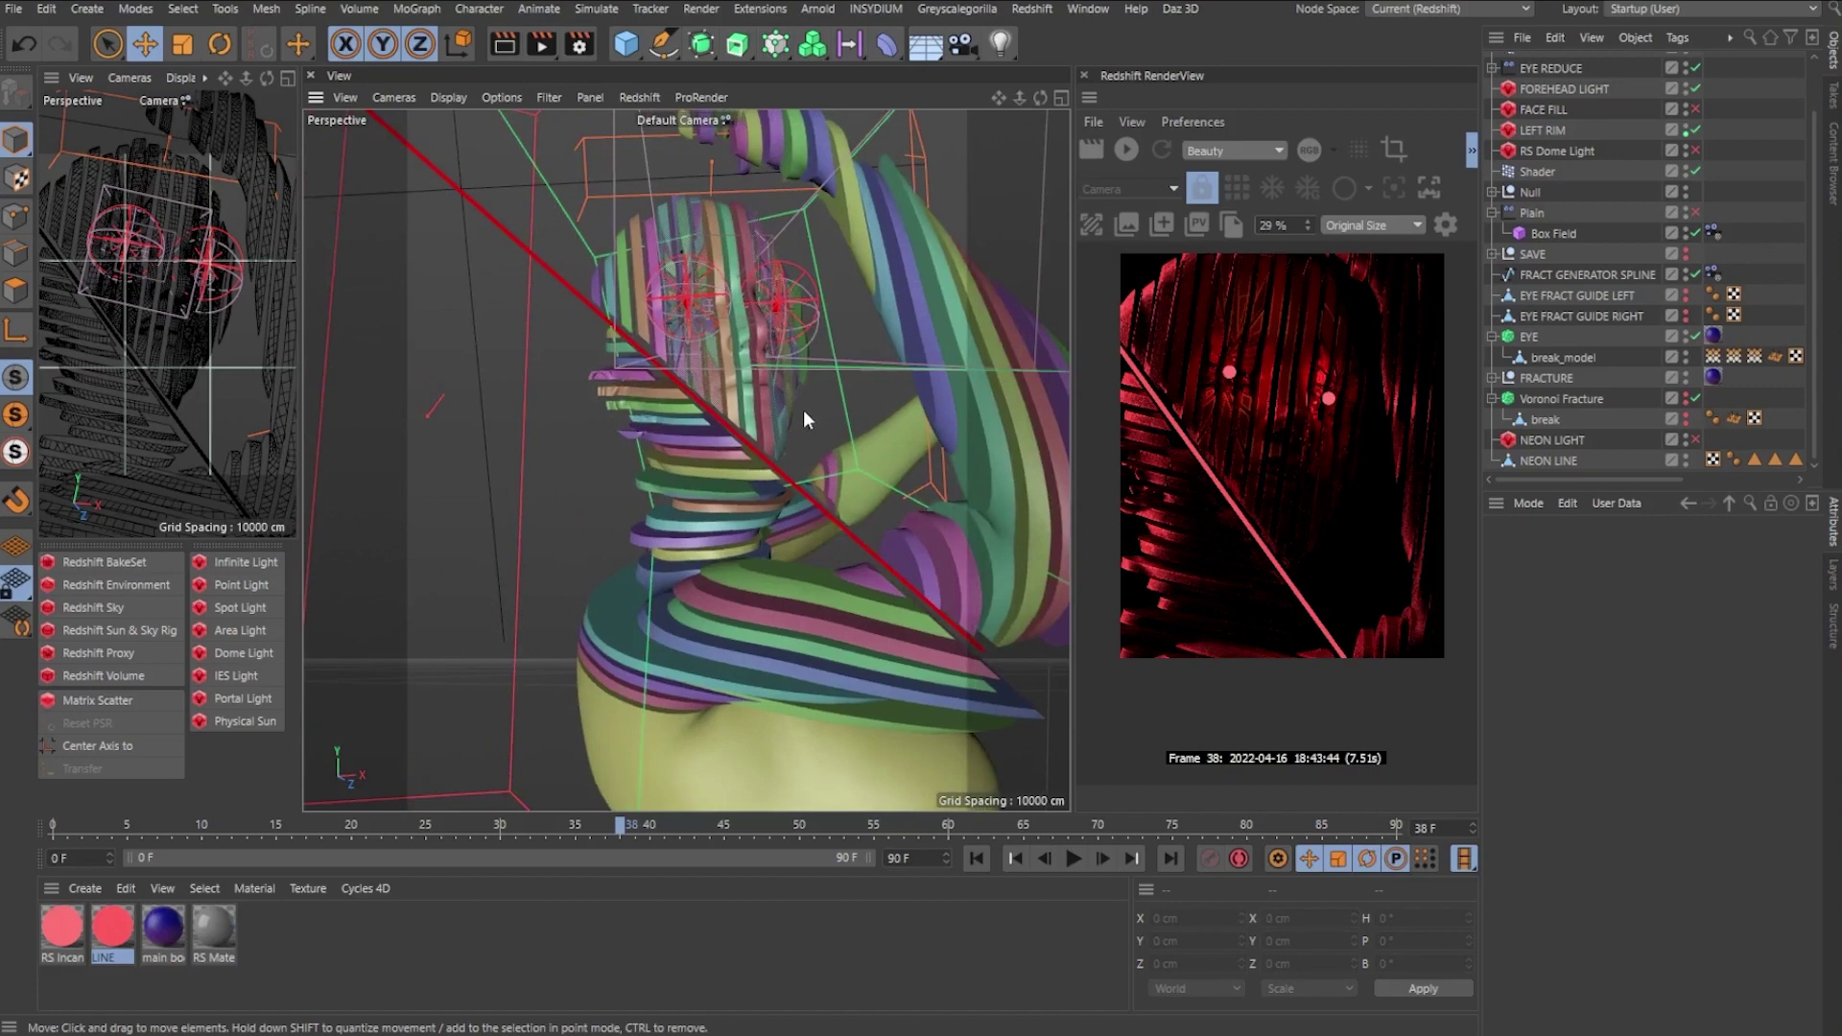
pyautogui.scroll(-1, 1309, 591)
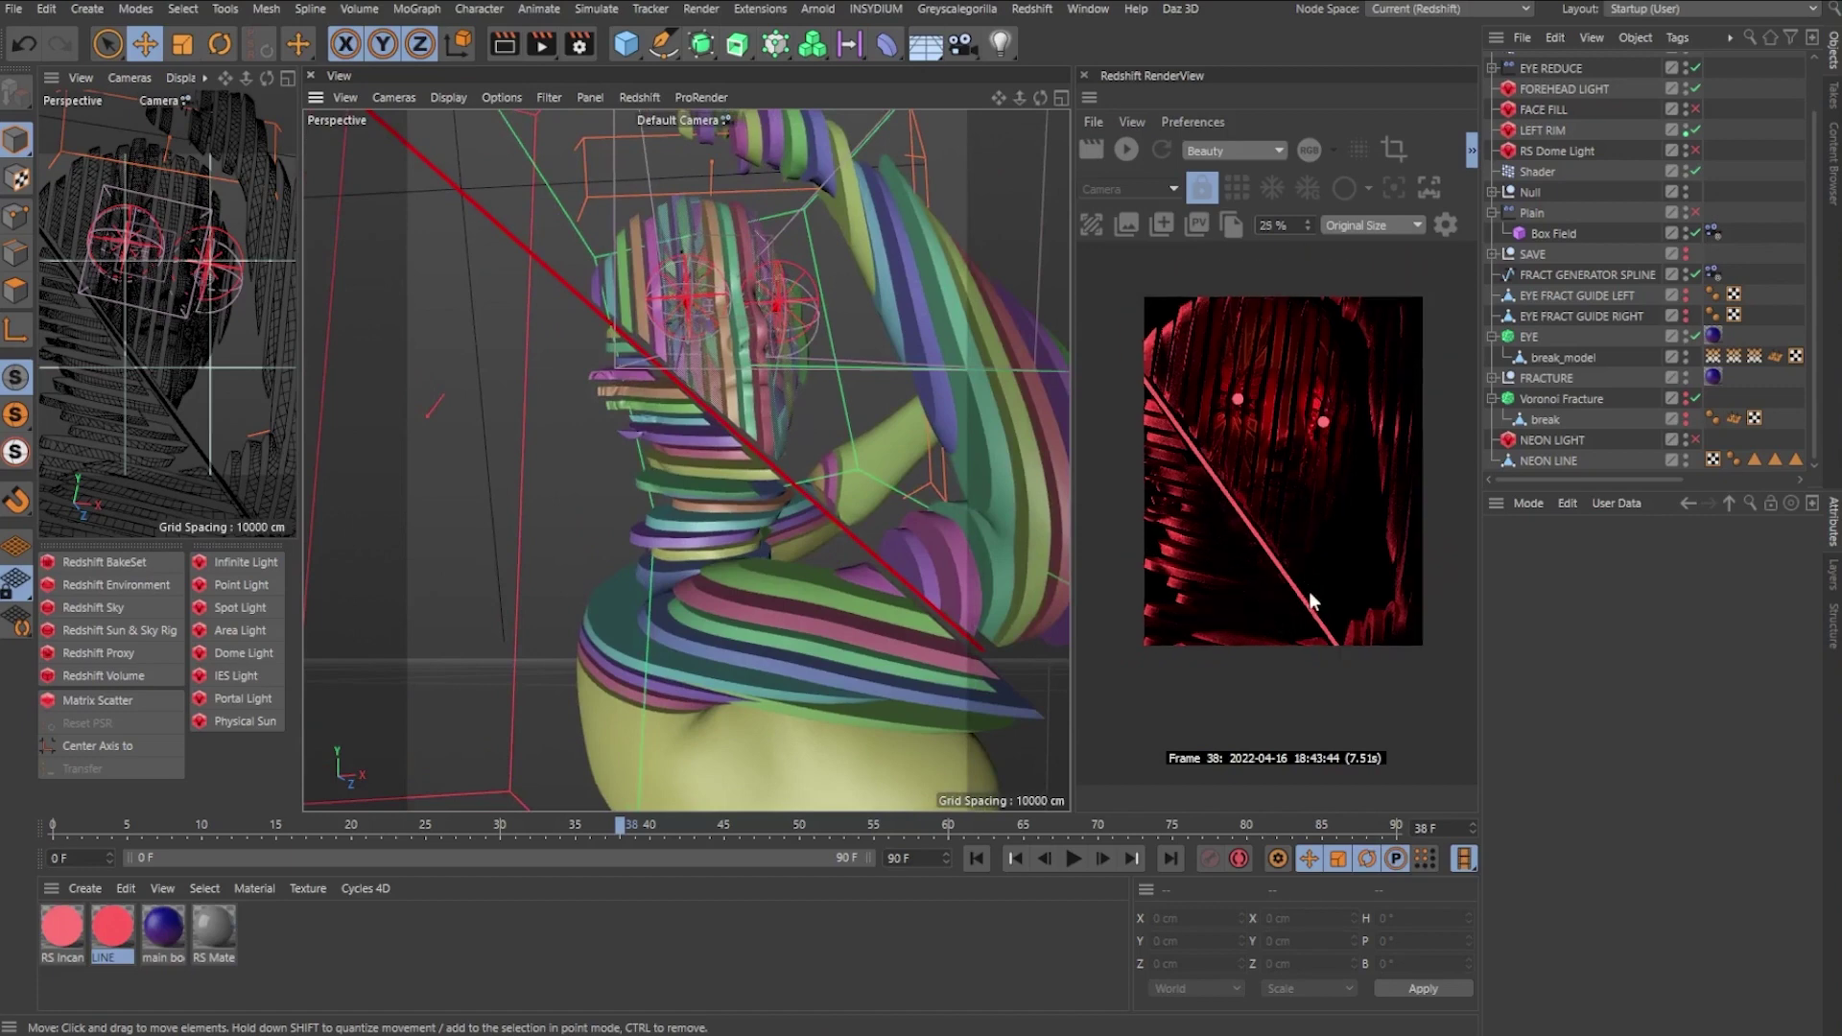
pyautogui.keyDown('alt'); pyautogui.moveTo(815, 445); pyautogui.dragTo(481, 406); pyautogui.keyUp('alt')
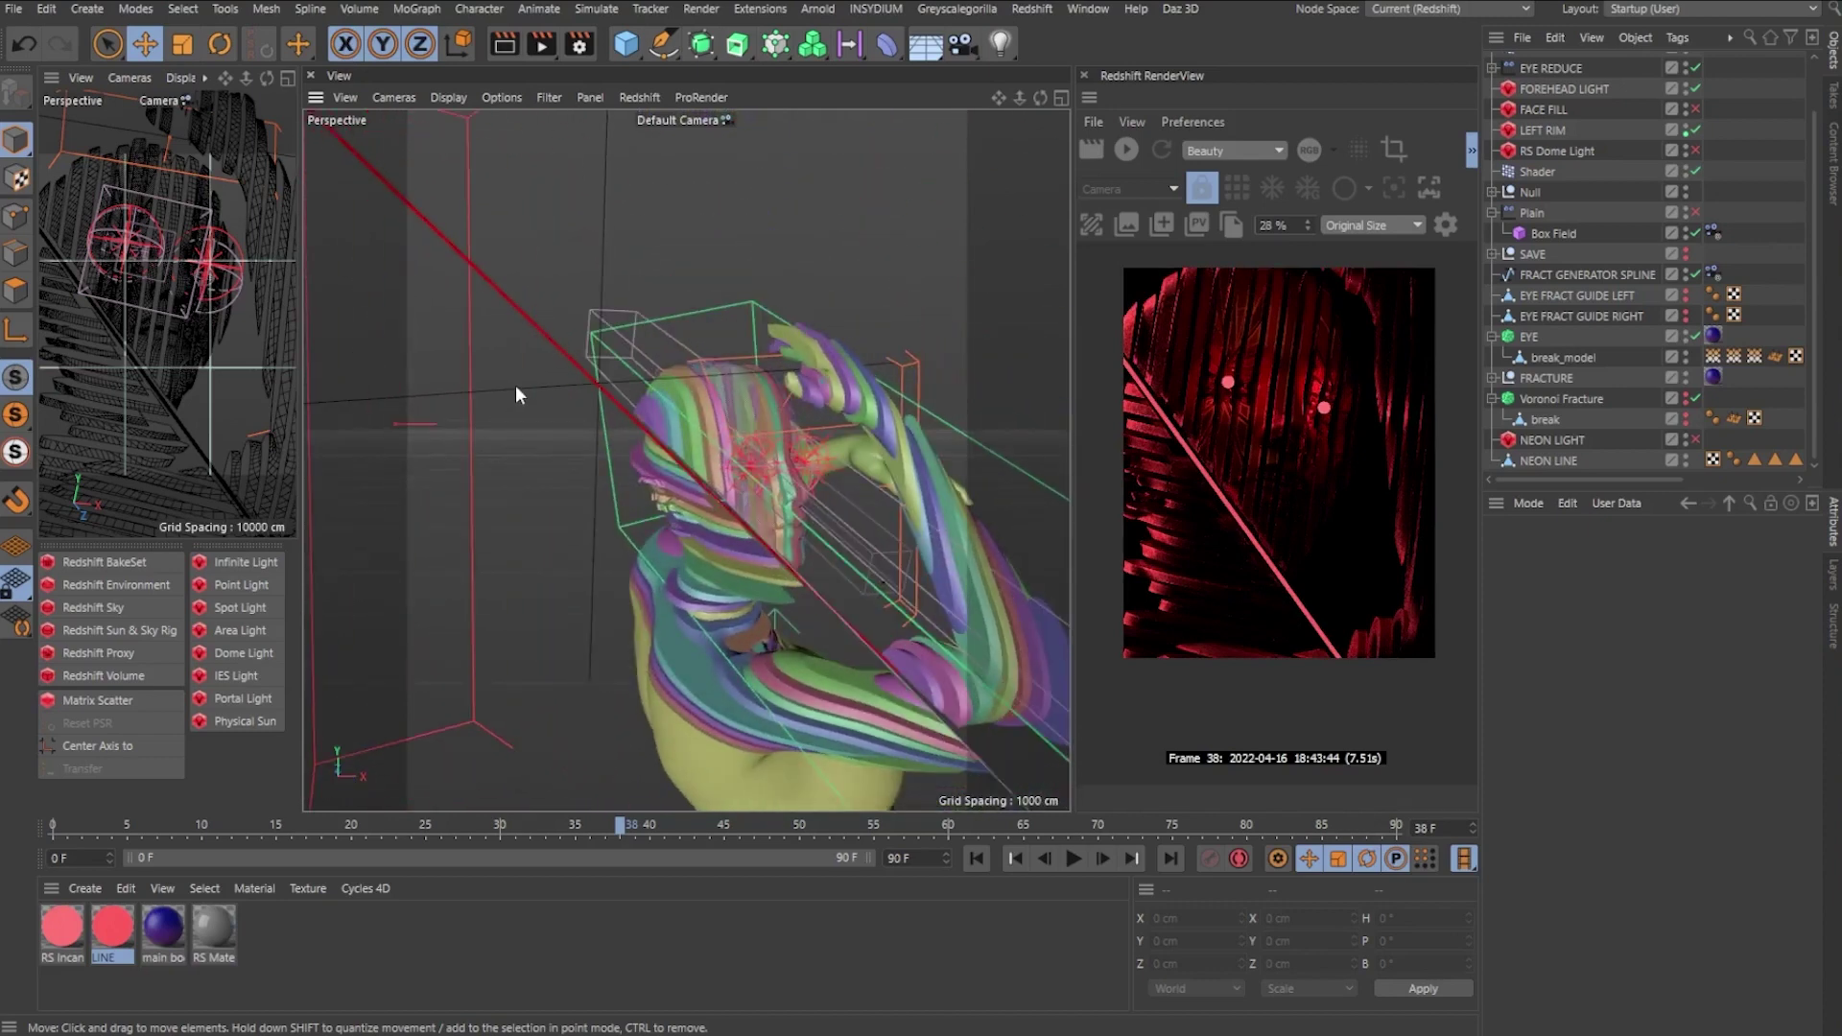
pyautogui.click(515, 384)
# Examine the radially sliced figure up close and view the FRACTURE object's settings and source points around the head.
pyautogui.keyDown('alt'); pyautogui.moveTo(755, 445); pyautogui.dragTo(734, 488); pyautogui.keyUp('alt')
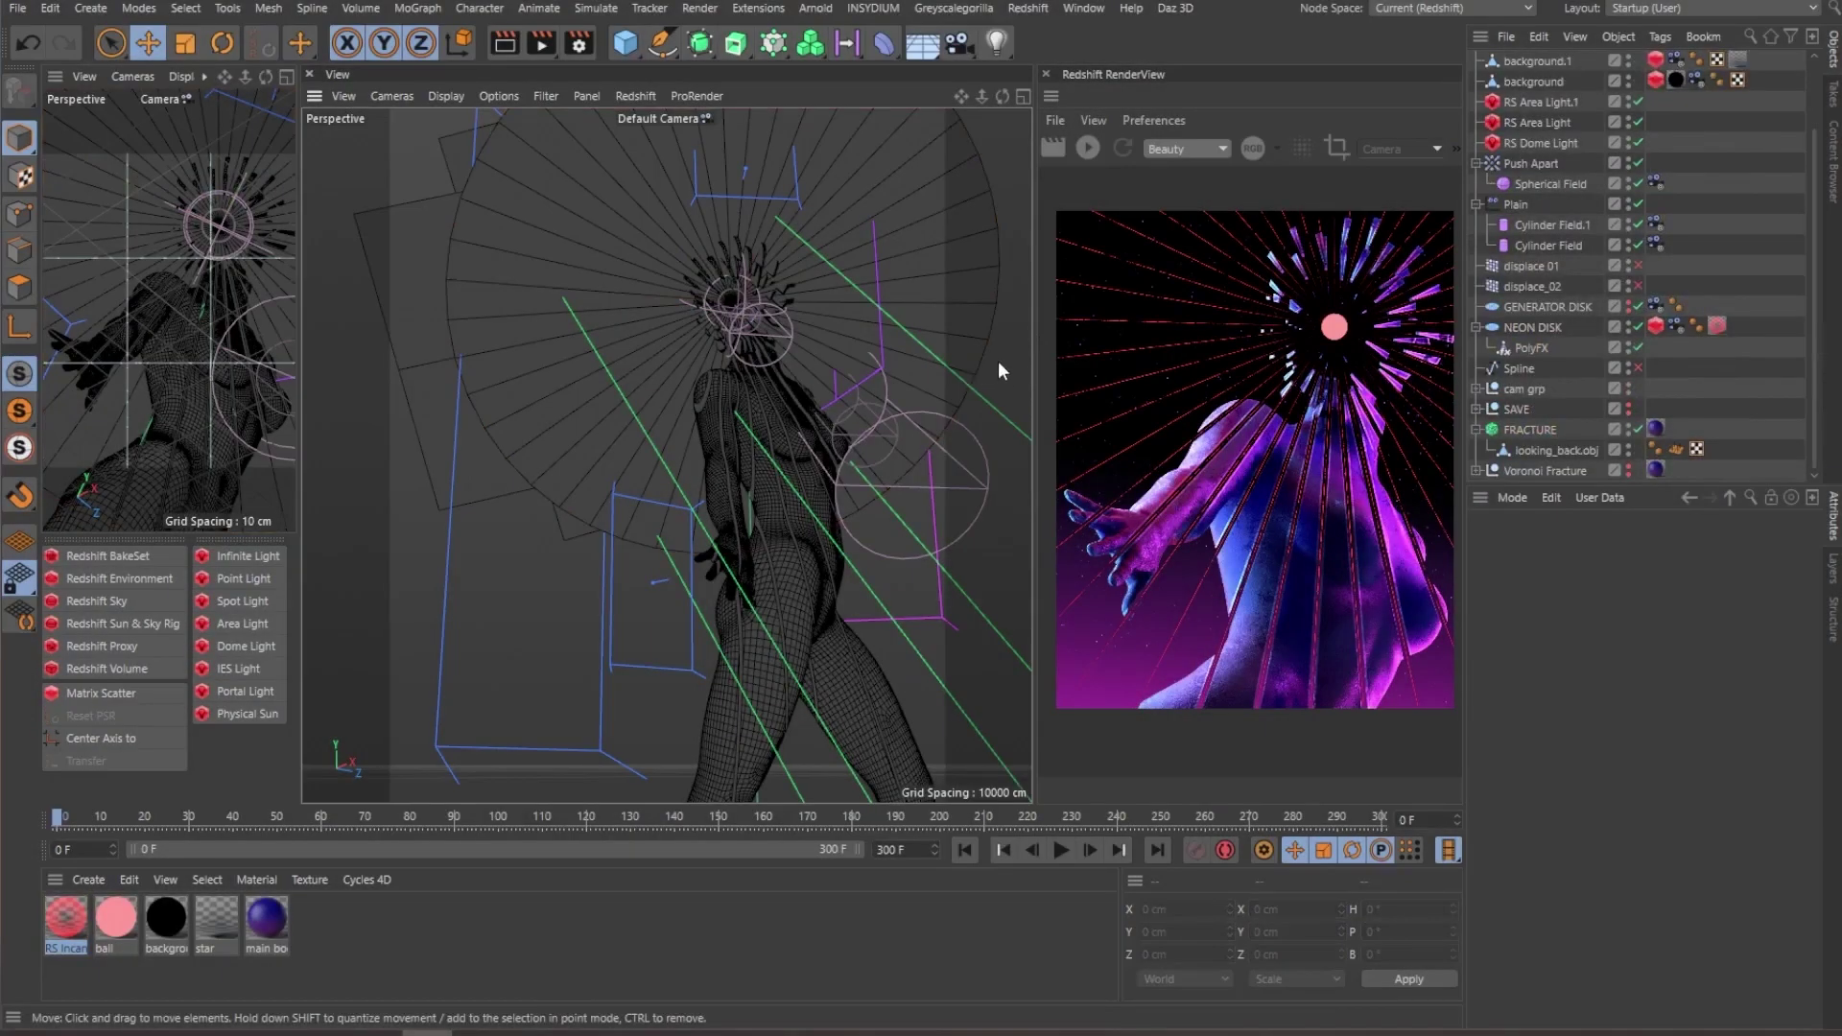
pyautogui.keyDown('alt'); pyautogui.moveTo(754, 415); pyautogui.dragTo(713, 348); pyautogui.keyUp('alt')
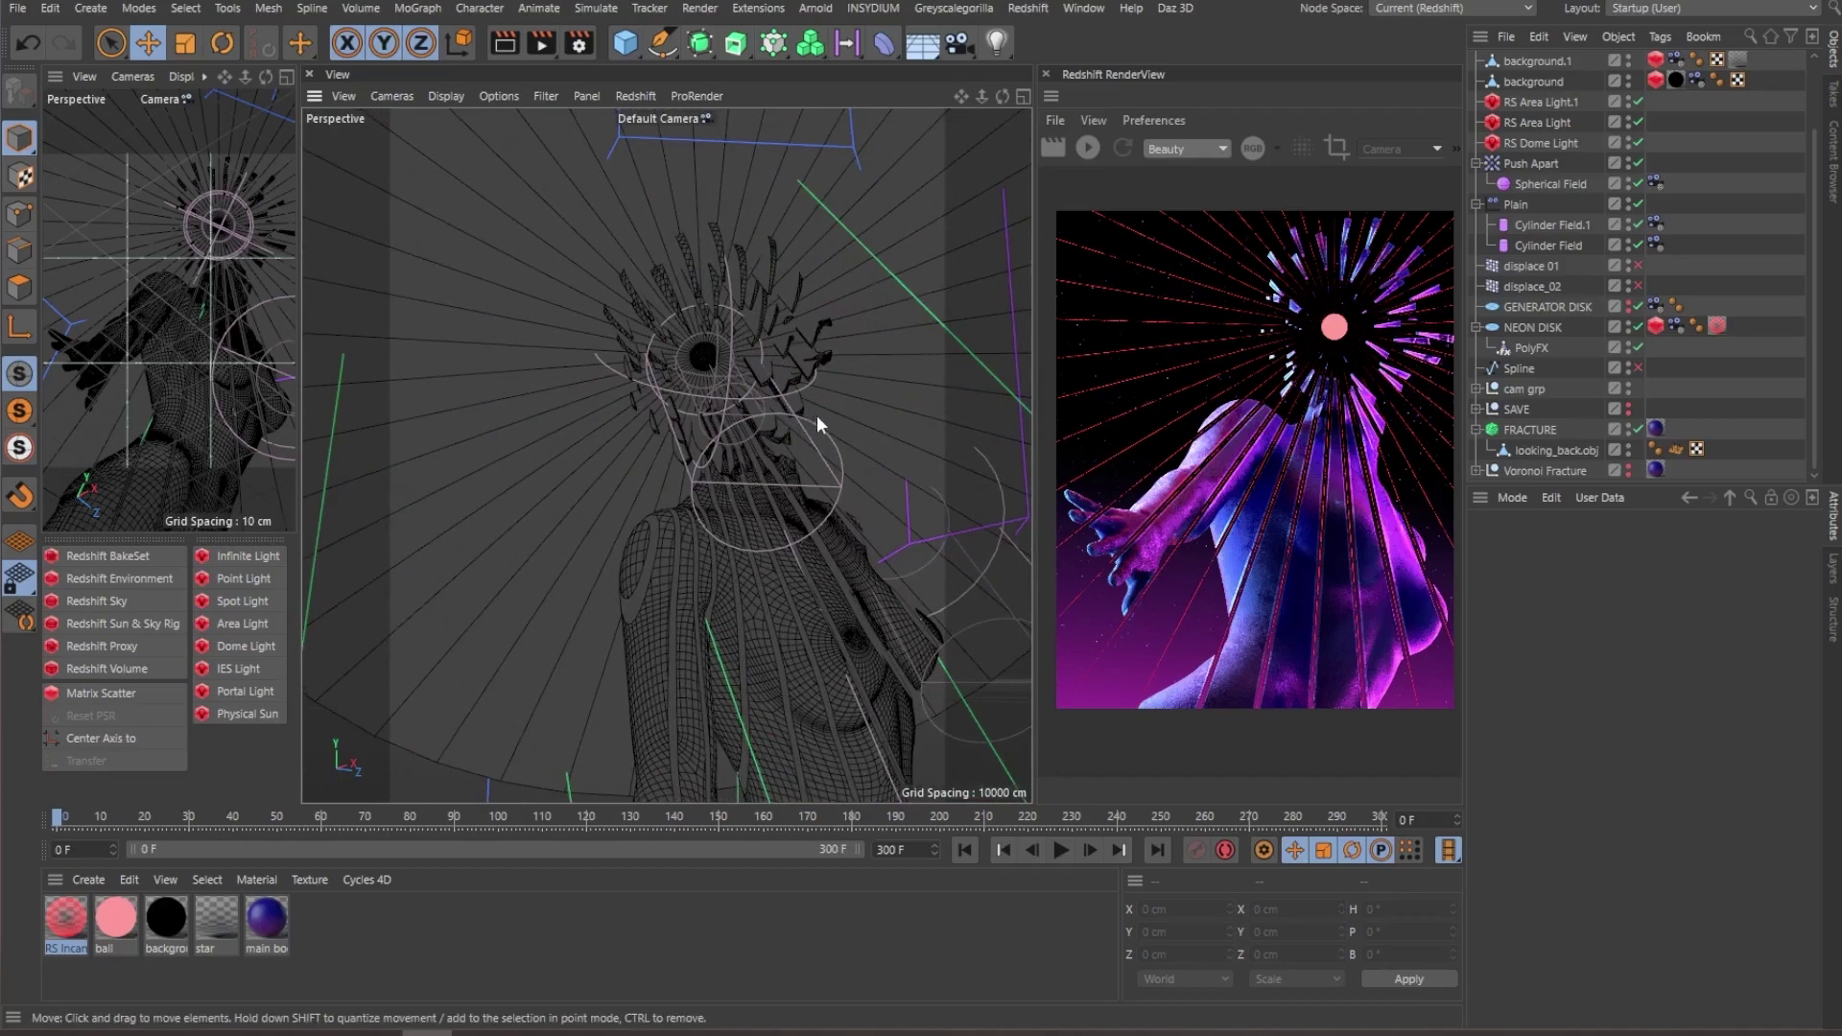
pyautogui.keyDown('alt'); pyautogui.moveTo(785, 481); pyautogui.dragTo(729, 504); pyautogui.keyUp('alt')
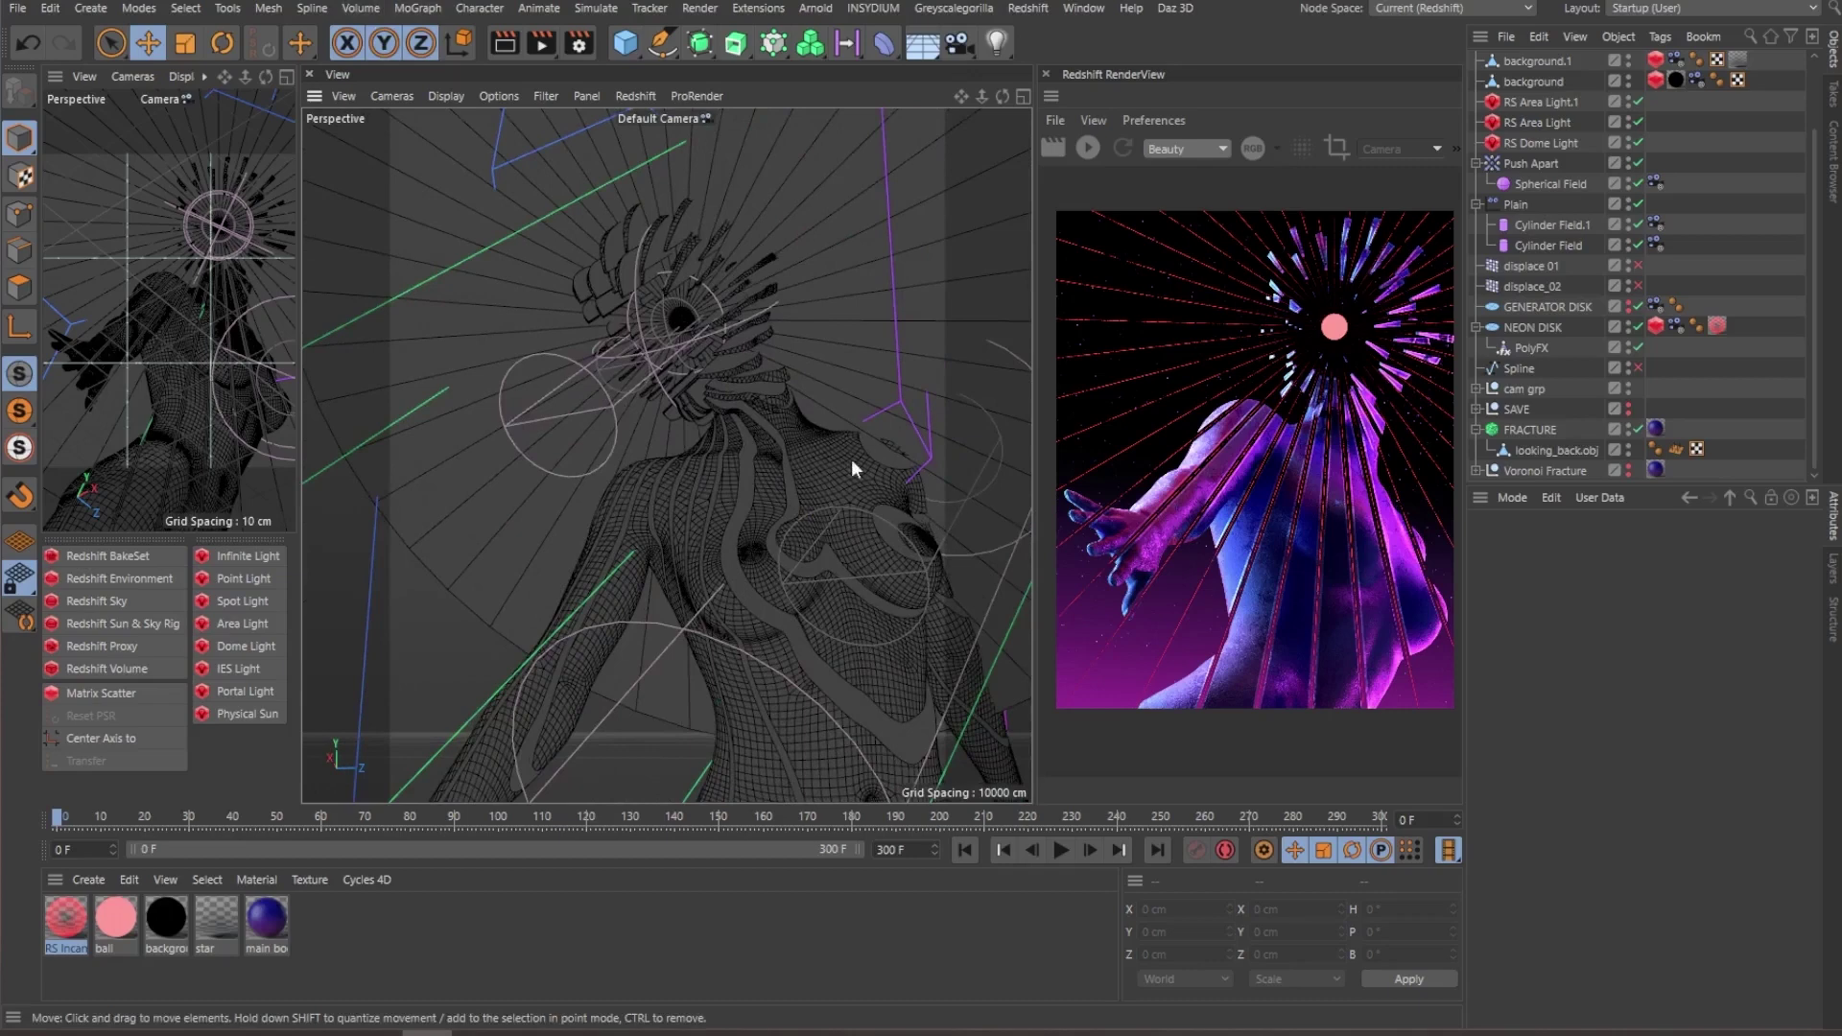
pyautogui.click(875, 551)
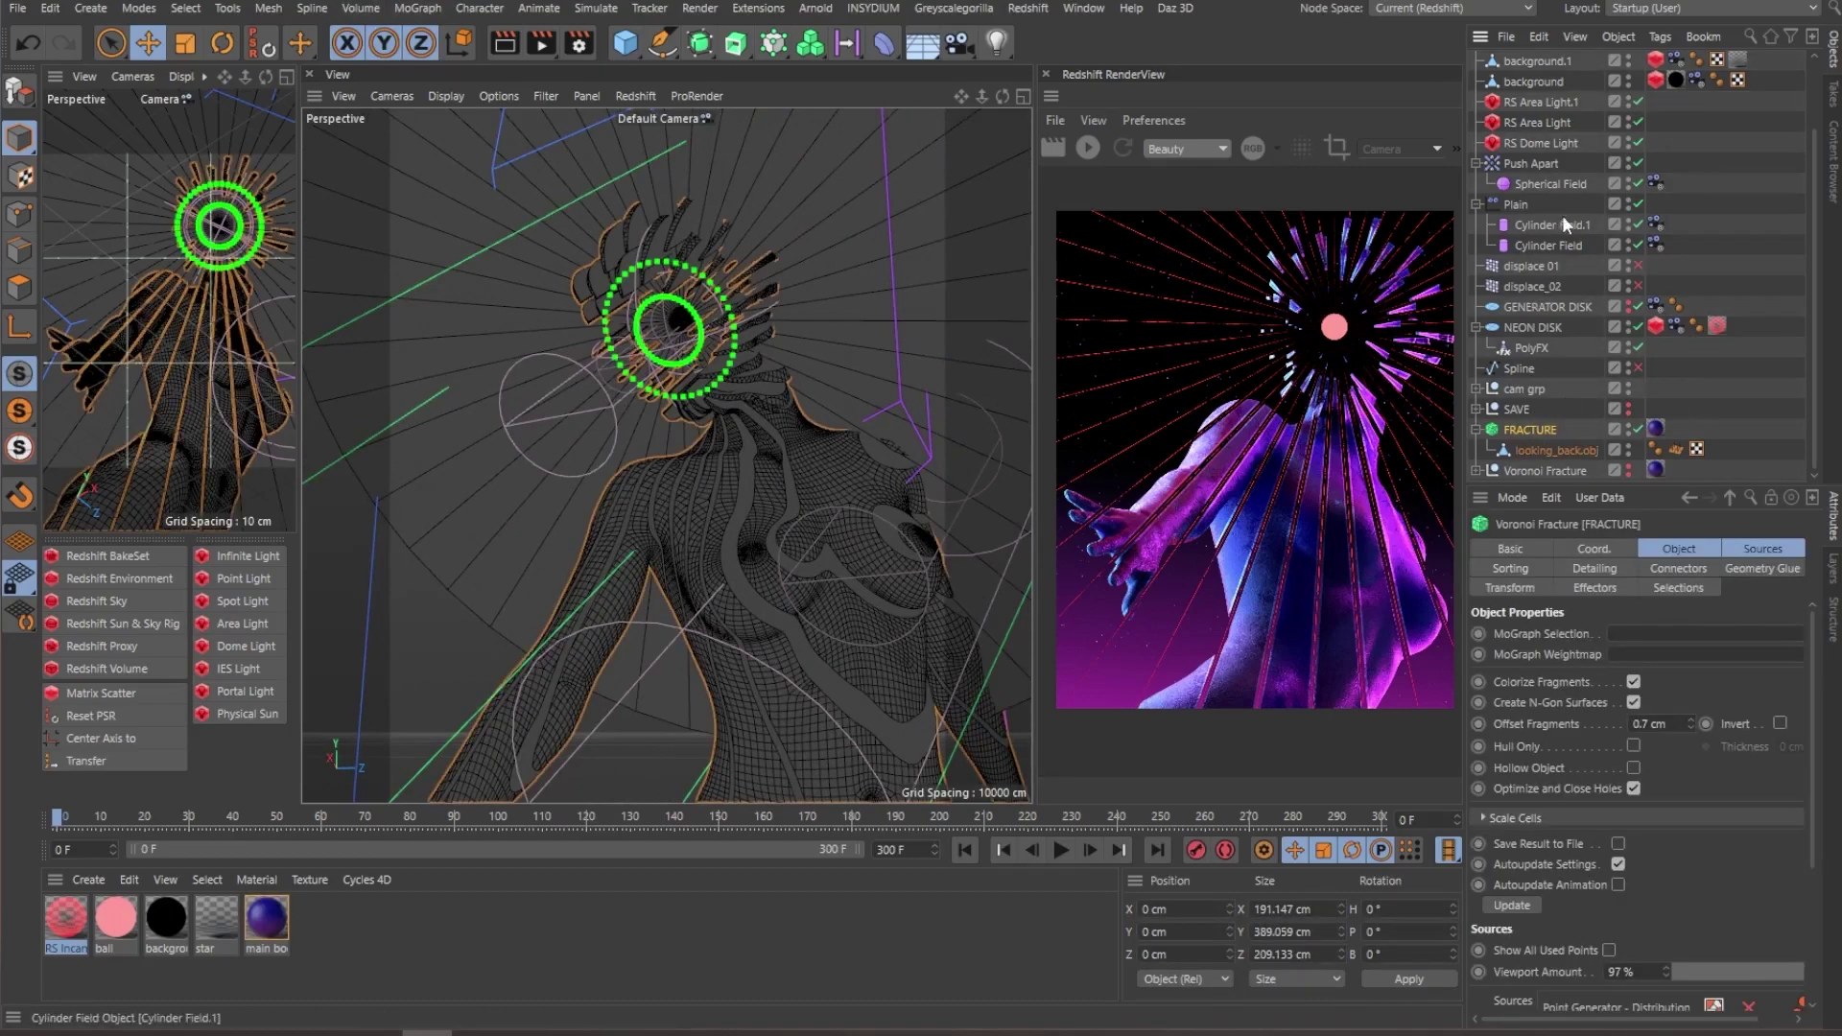
# Inspect the Plain effector's Cylinder Field.1 and Cylinder Field settings and their placement around the figure.
pyautogui.click(1622, 227)
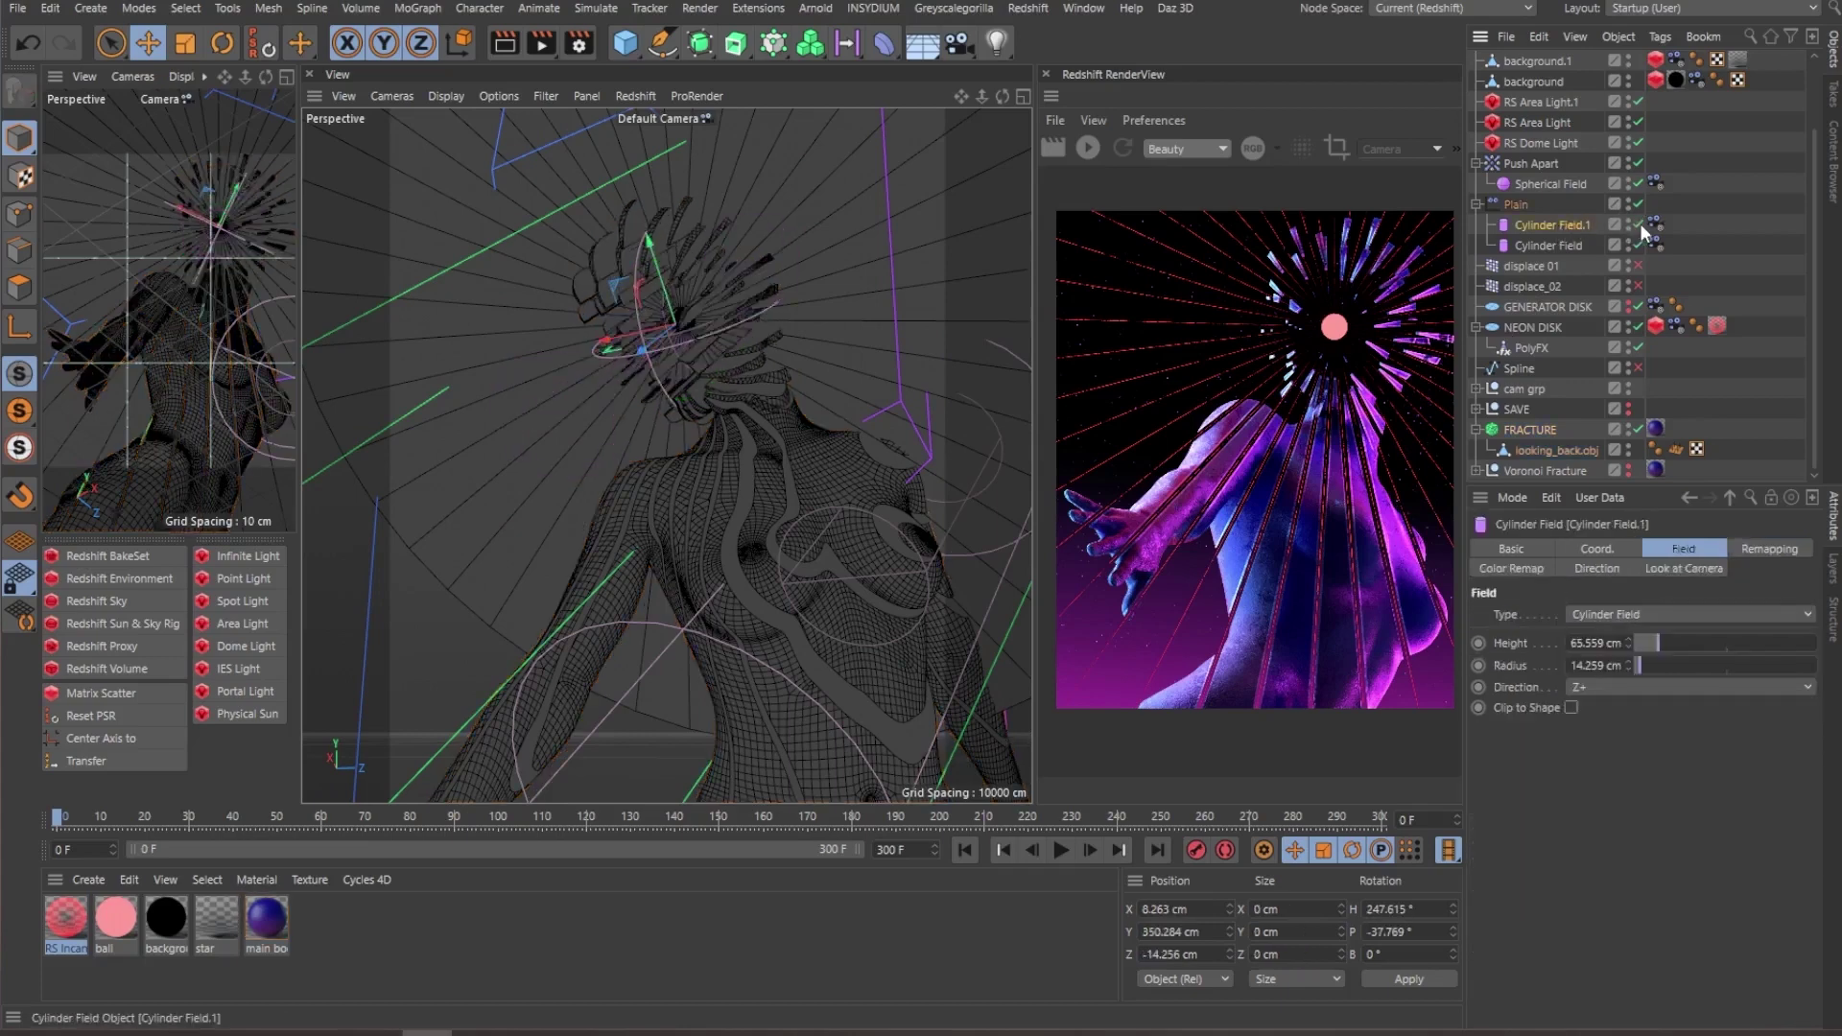
pyautogui.click(1551, 247)
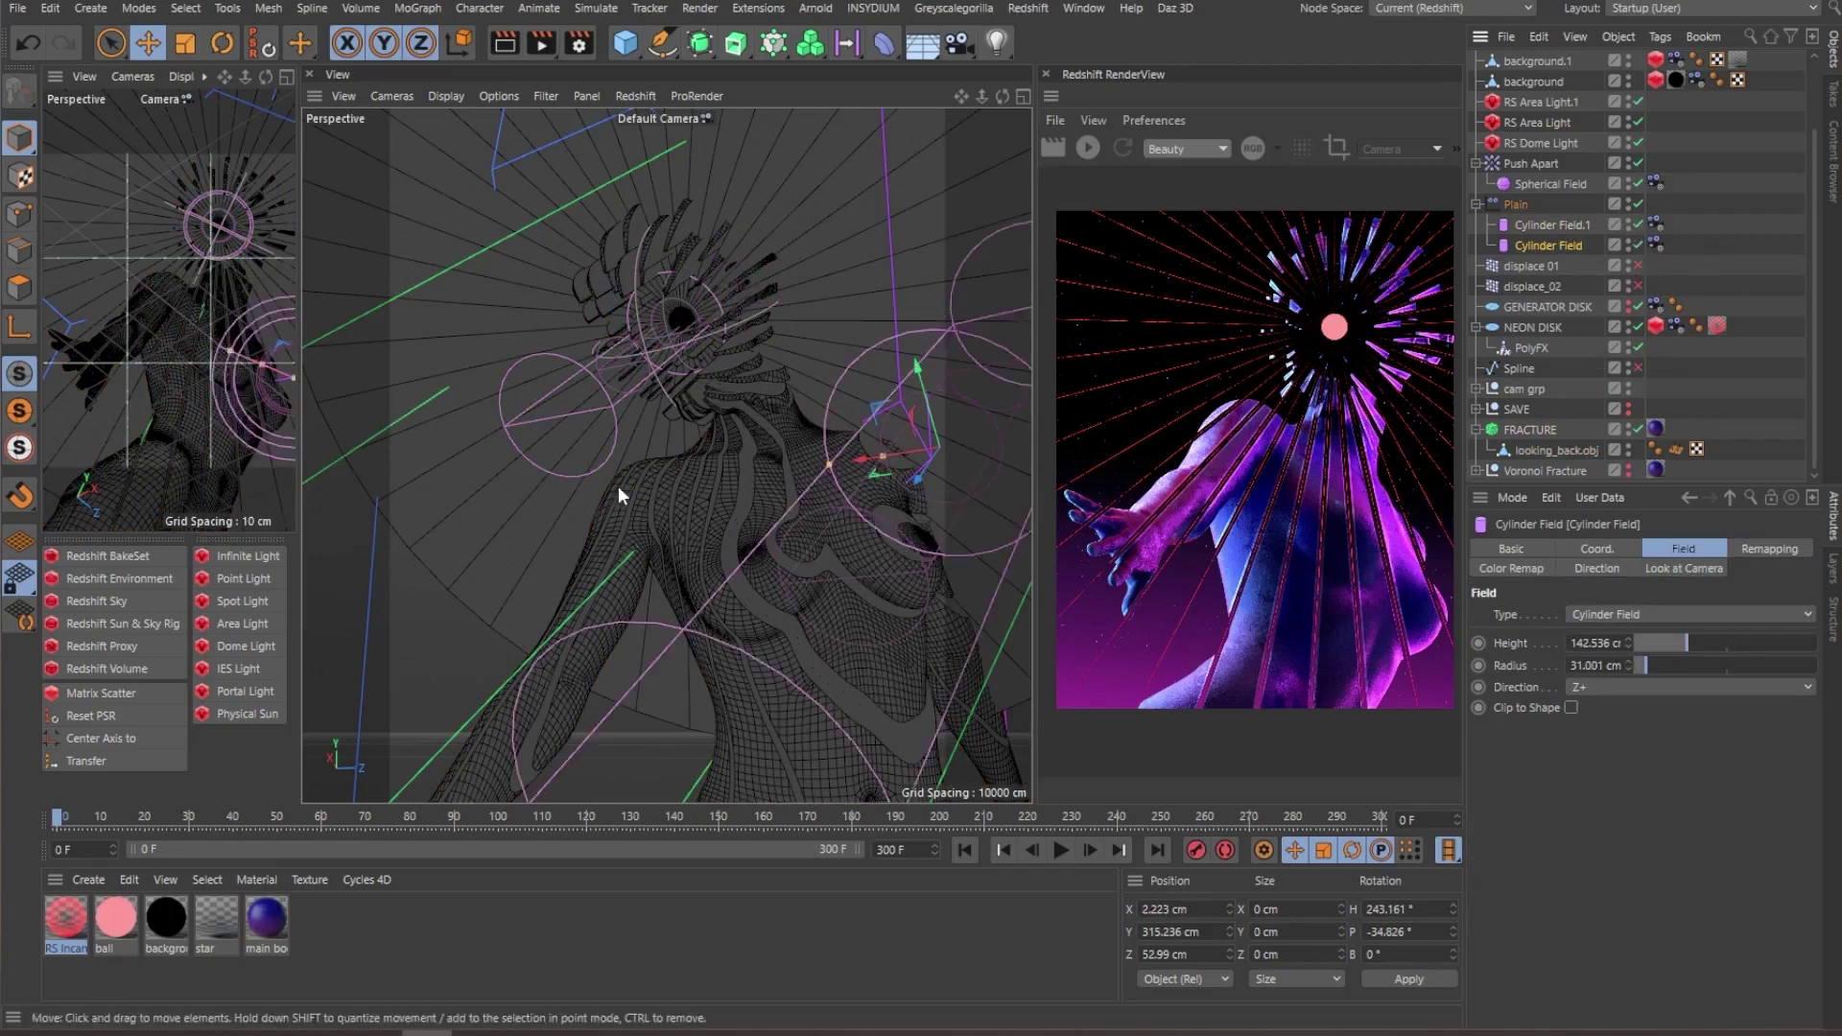
pyautogui.keyDown('alt'); pyautogui.moveTo(619, 496); pyautogui.dragTo(831, 550); pyautogui.keyUp('alt')
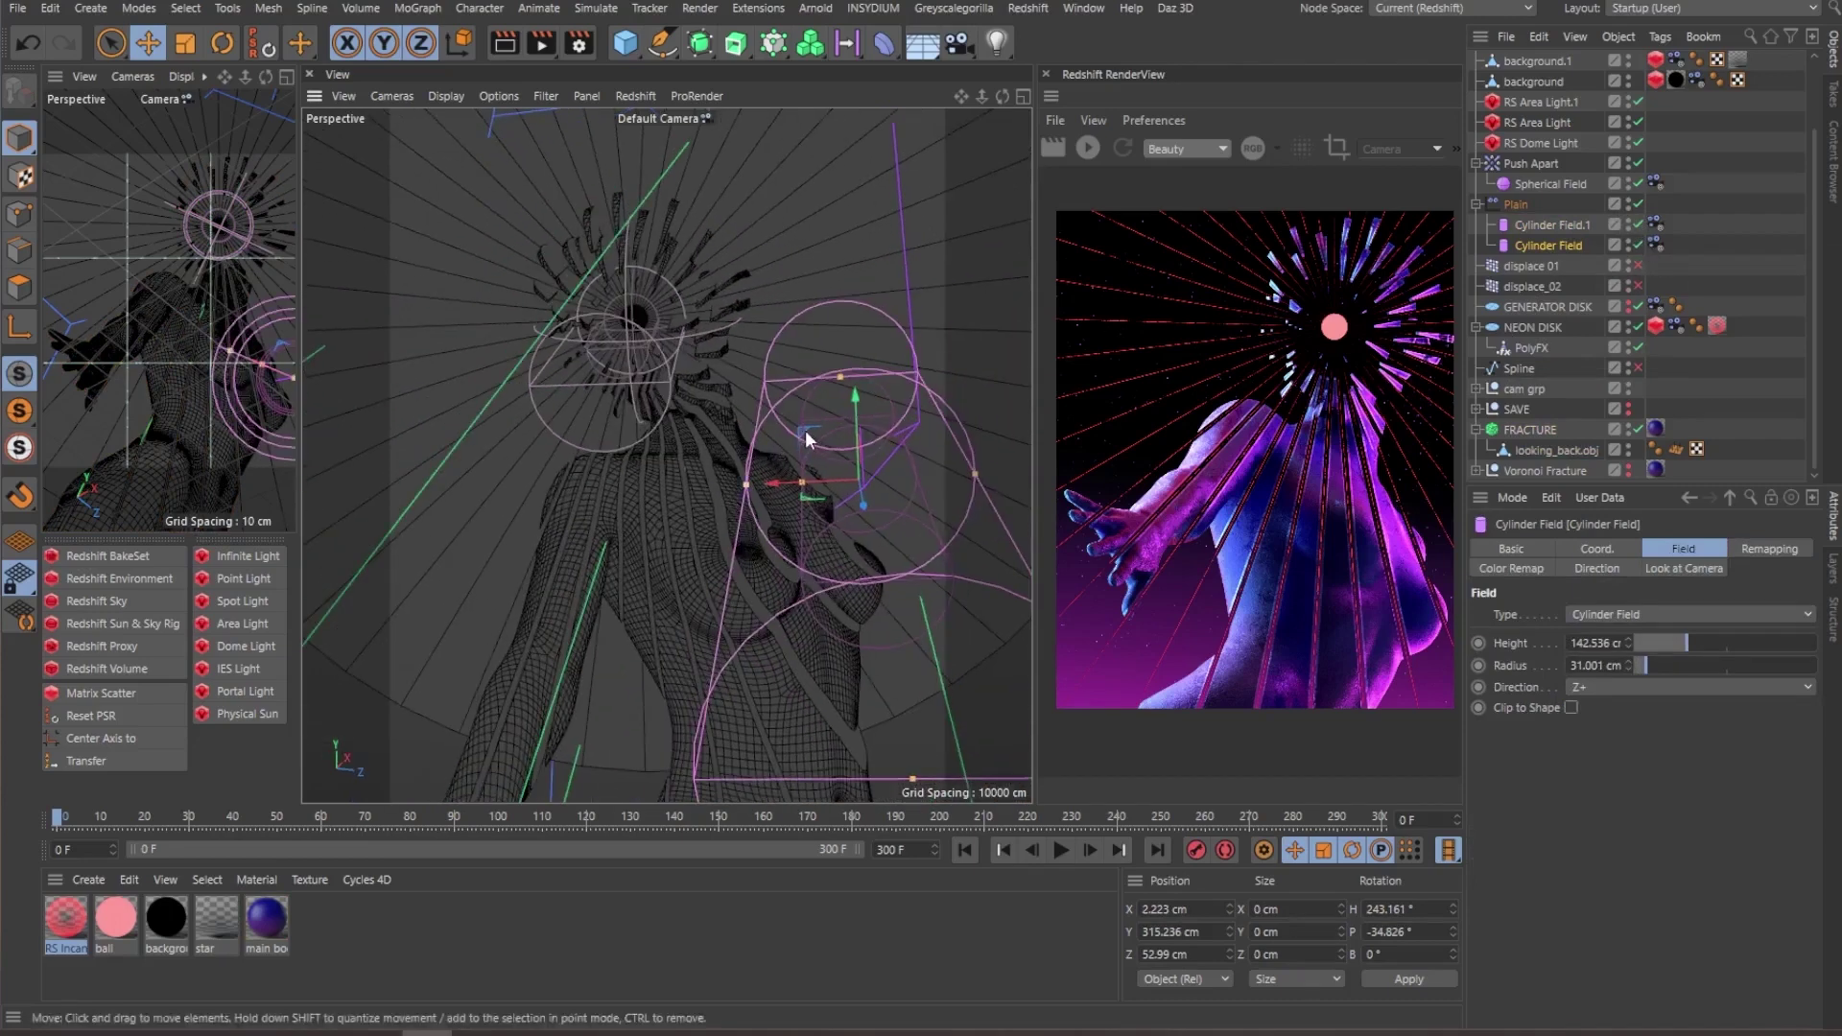
pyautogui.keyDown('alt'); pyautogui.moveTo(802, 423); pyautogui.dragTo(687, 560); pyautogui.keyUp('alt')
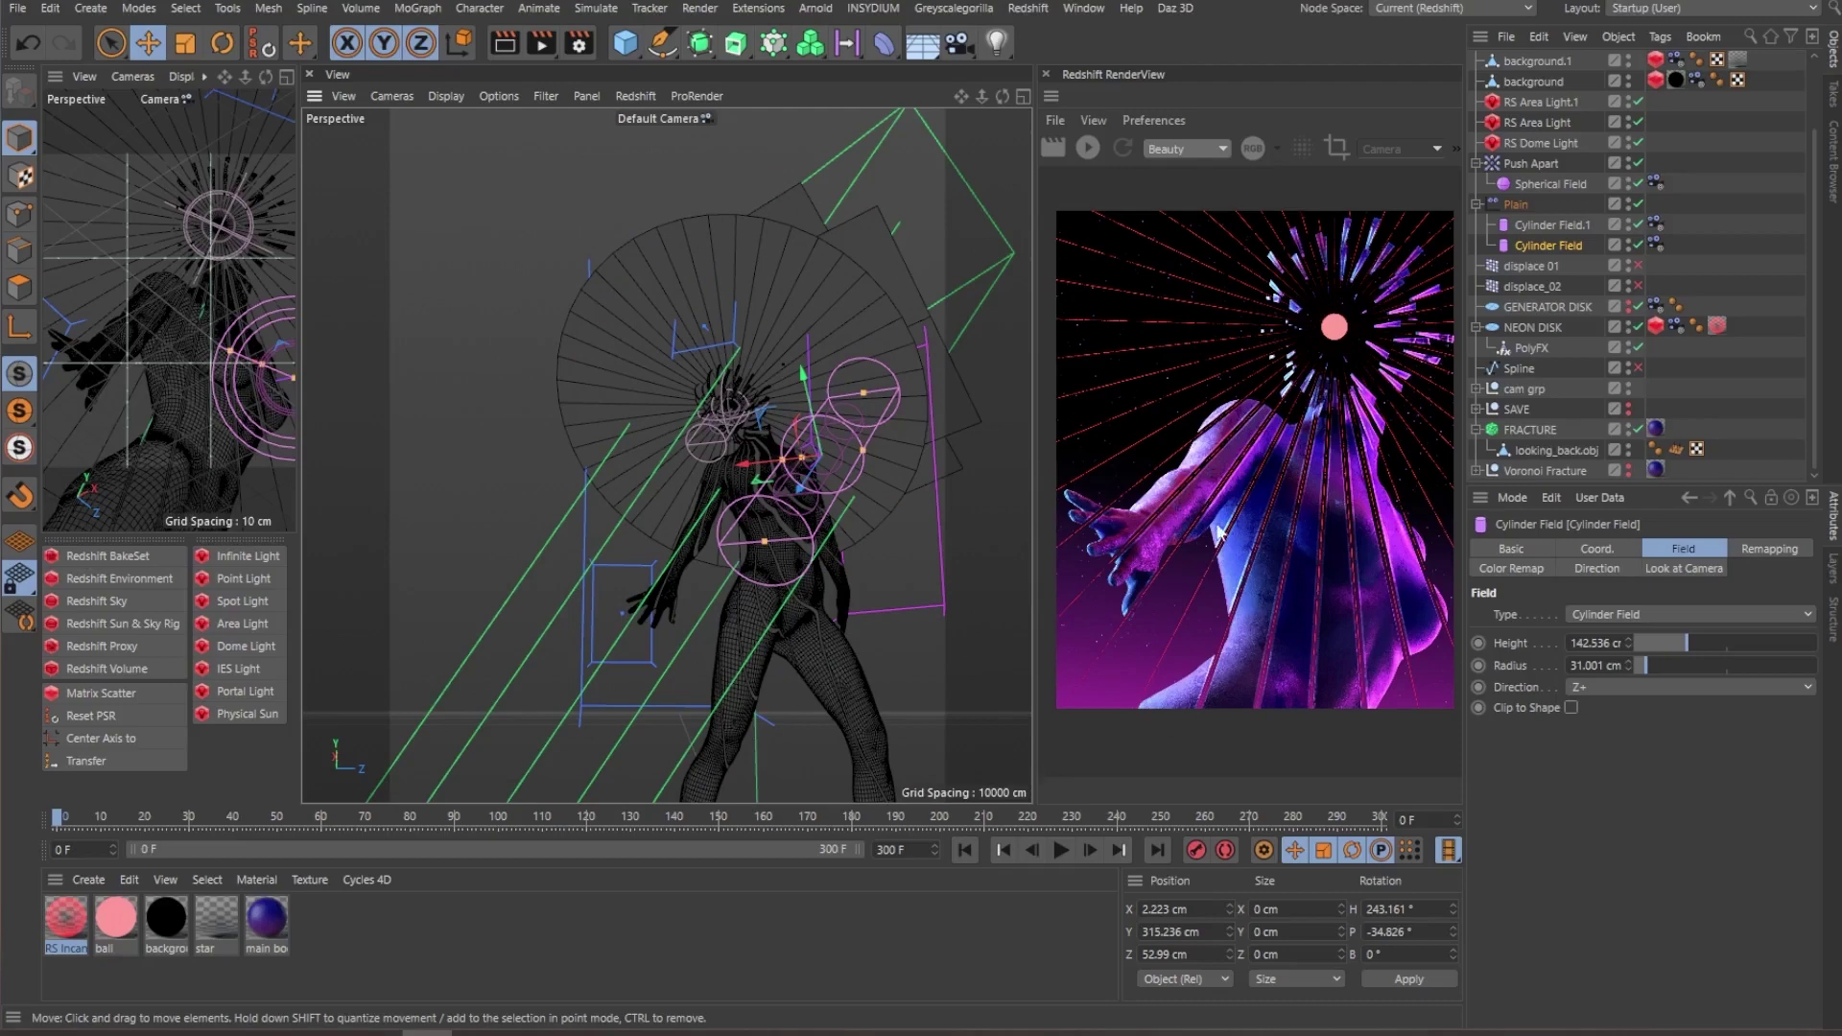
pyautogui.click(925, 675)
pyautogui.keyDown('alt'); pyautogui.moveTo(839, 519); pyautogui.dragTo(747, 495); pyautogui.keyUp('alt')
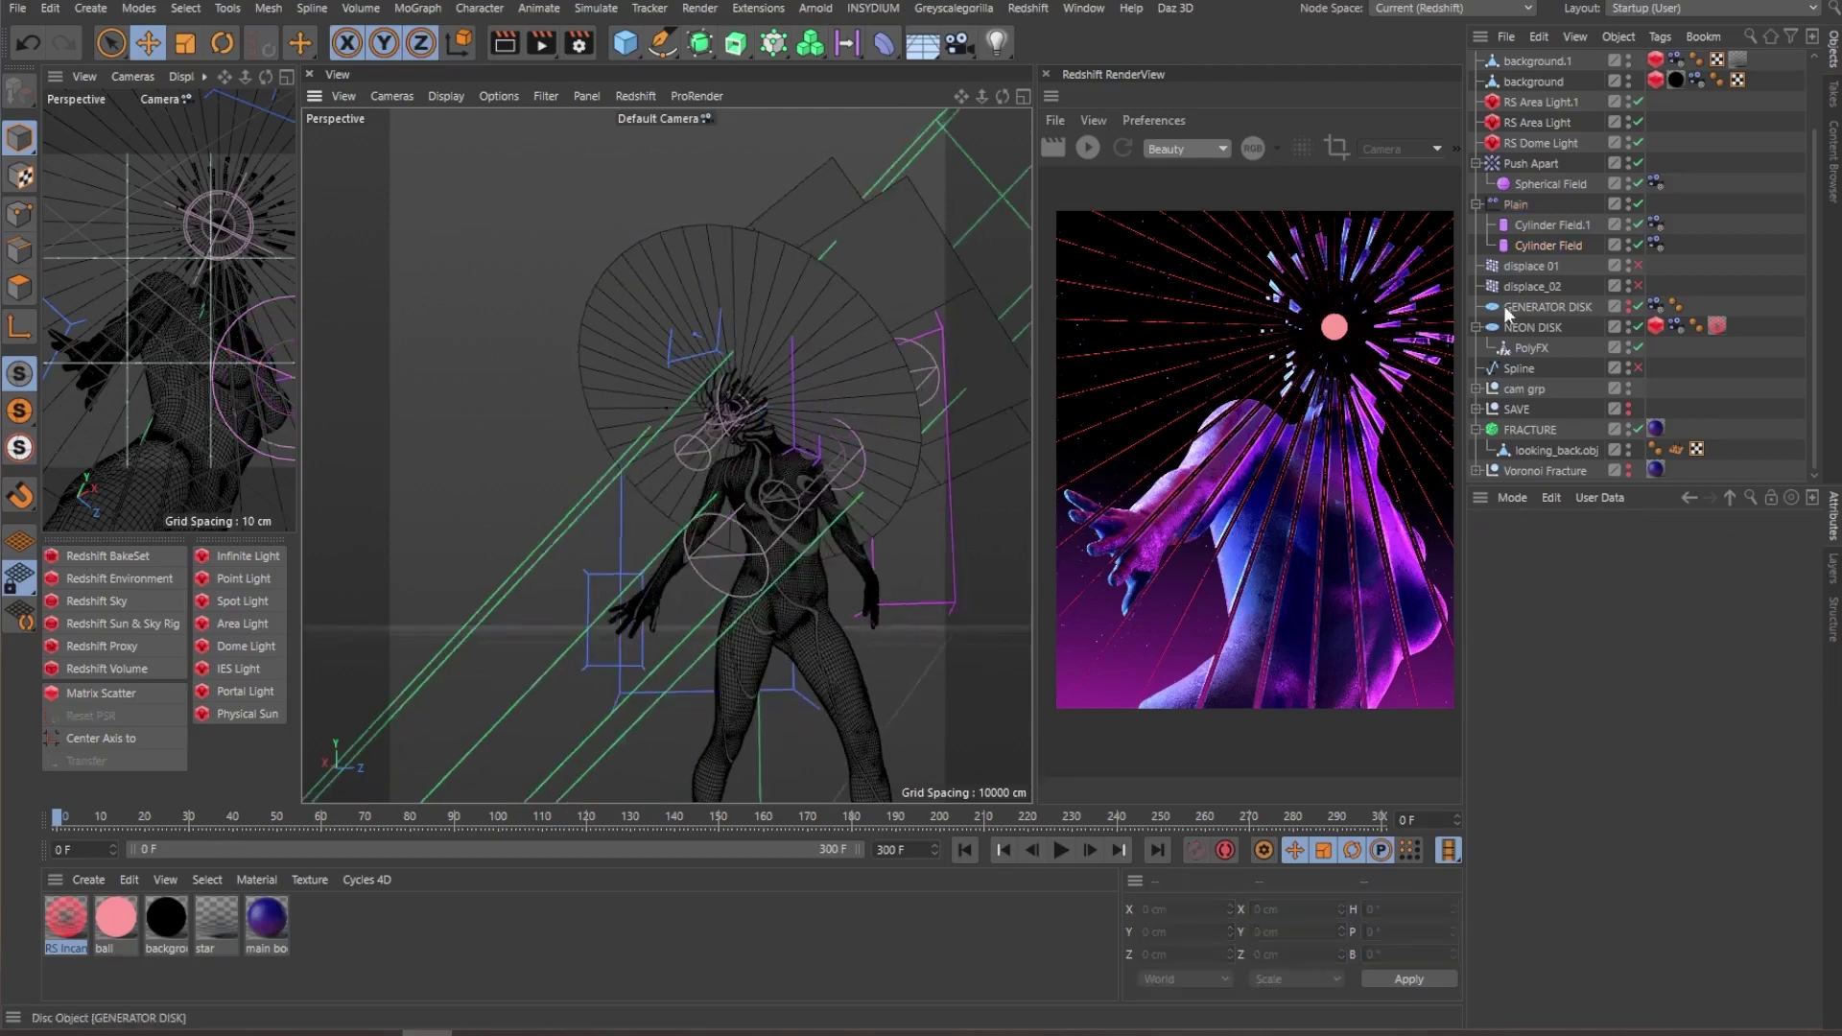
# Review the GENERATOR DISK and NEON DISK objects and the Look at Camera tag on the GENERATOR DISK.
pyautogui.click(1583, 309)
pyautogui.click(1535, 327)
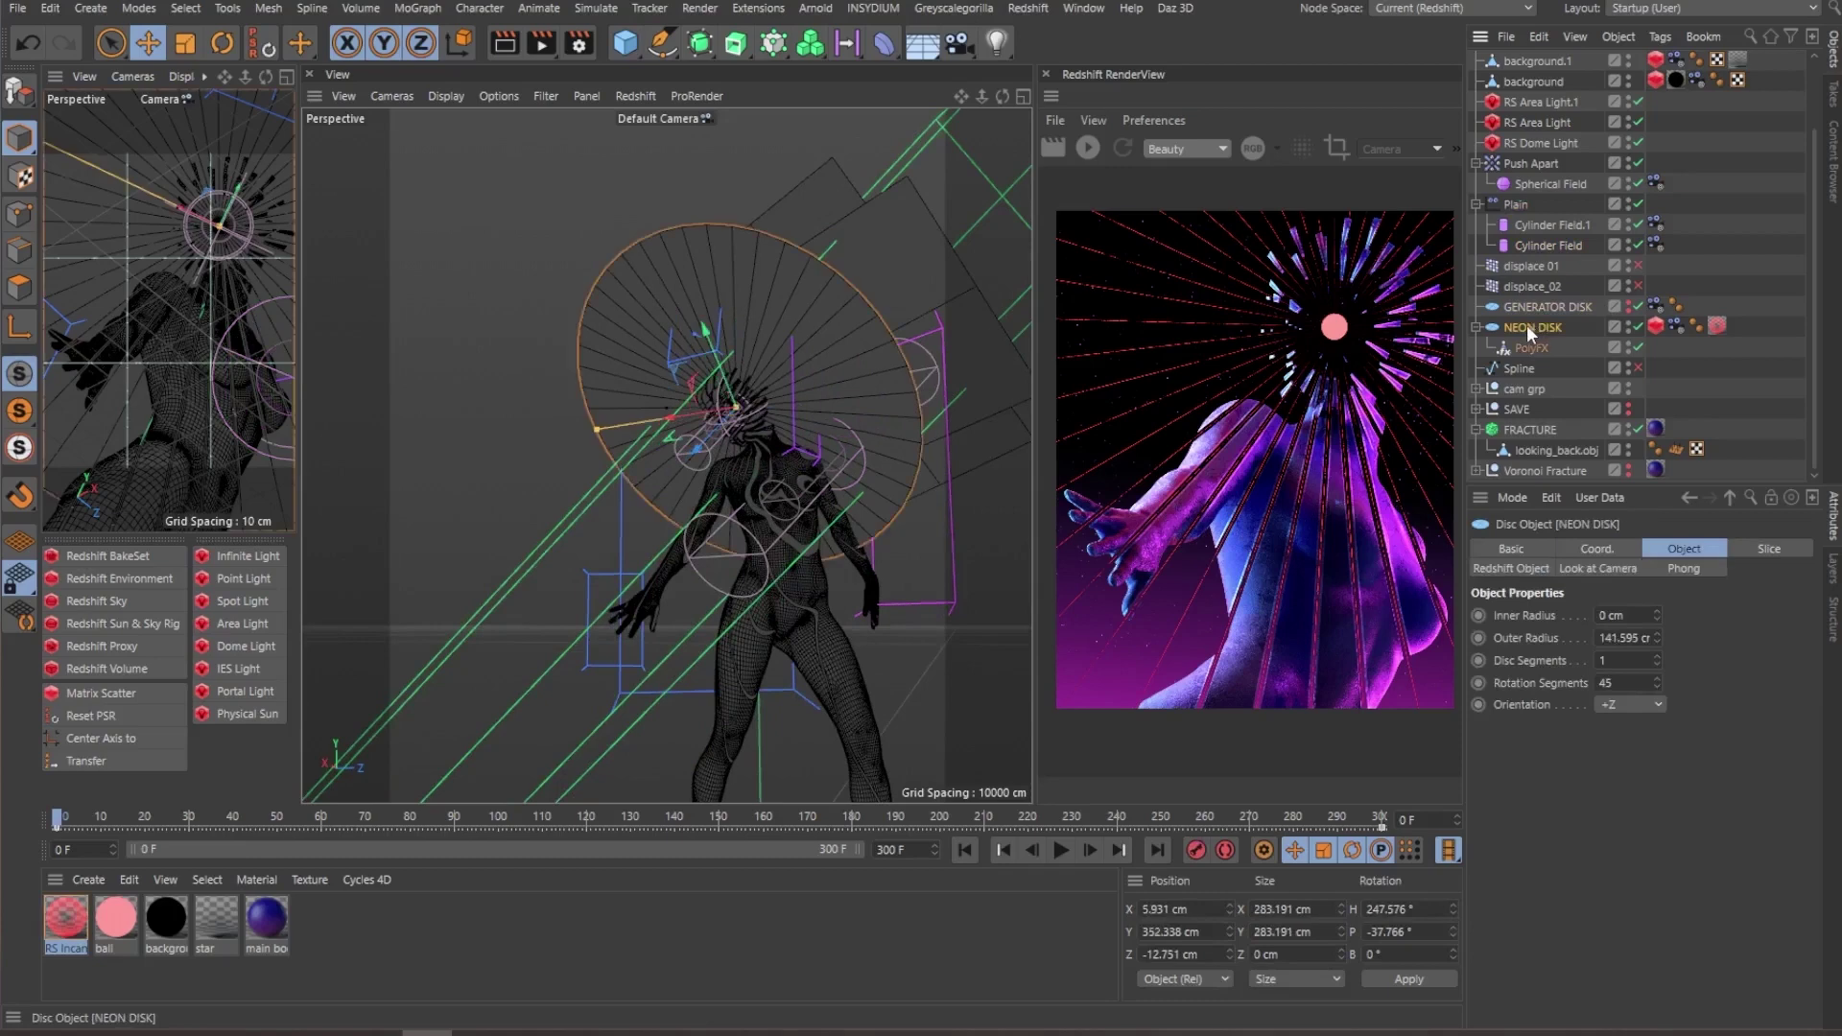
pyautogui.scroll(2, 763, 375)
pyautogui.scroll(1, 763, 374)
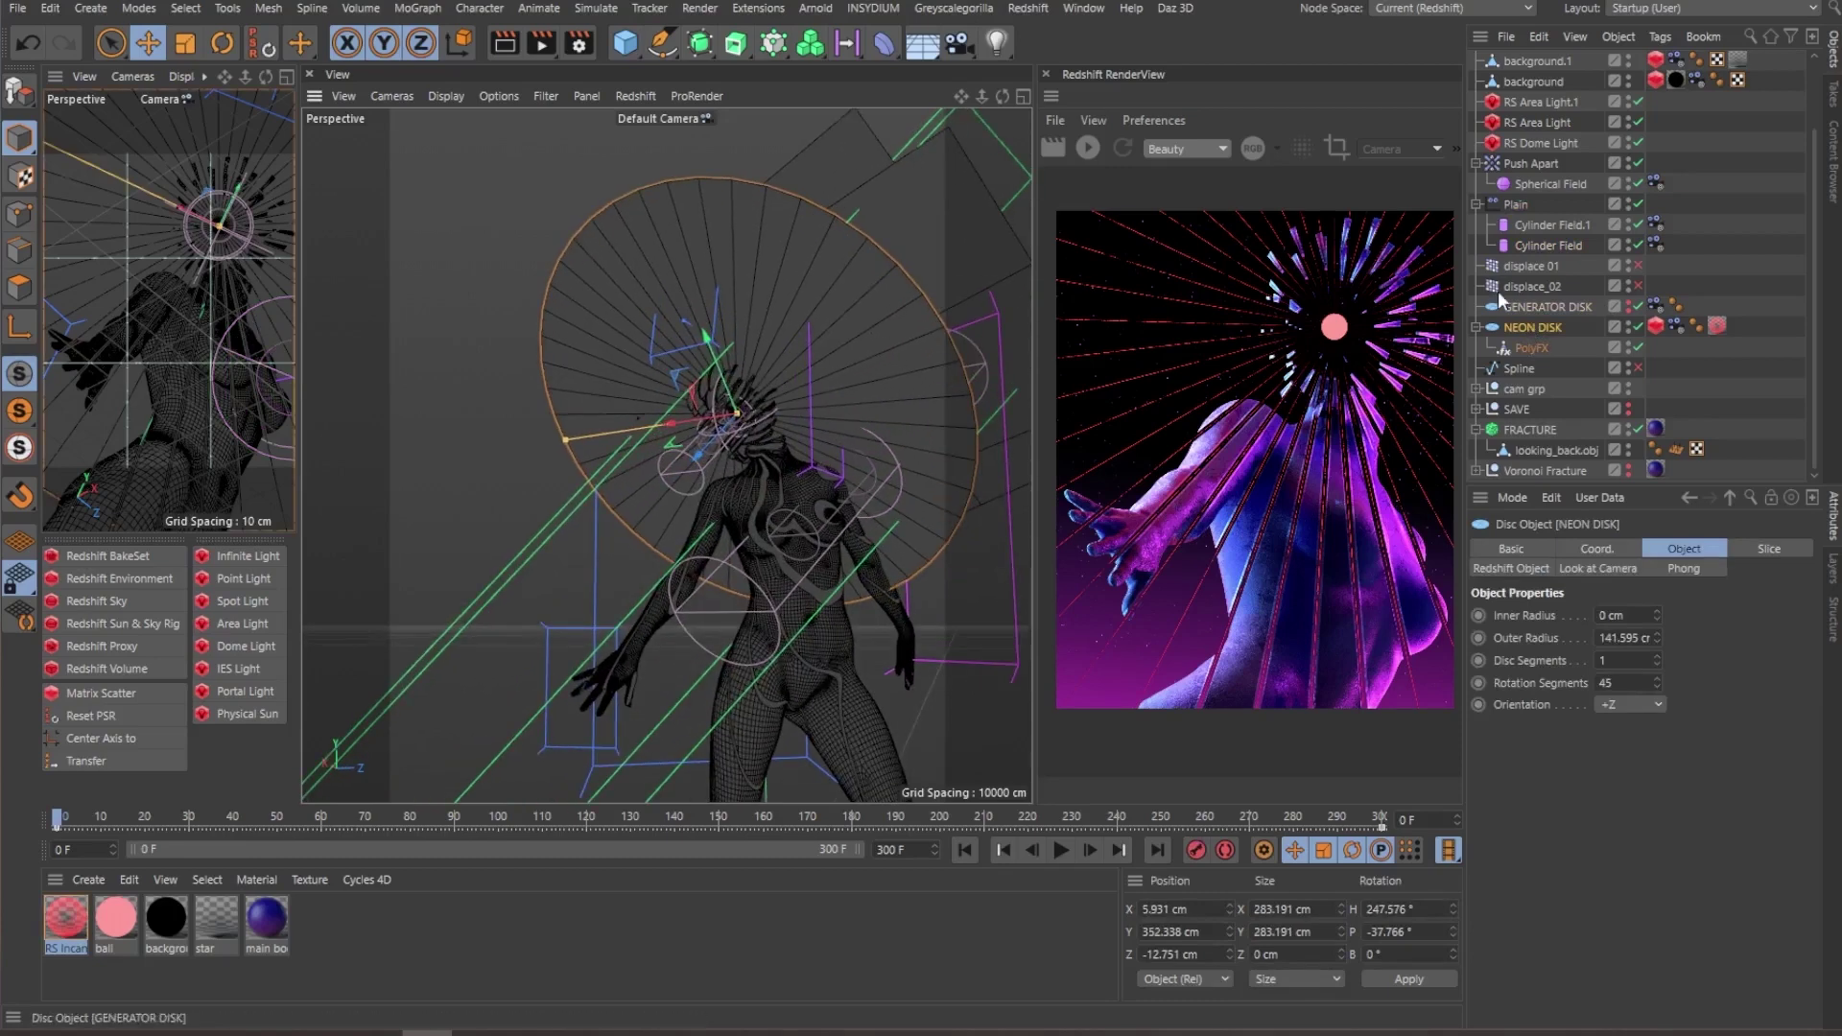
pyautogui.click(1656, 306)
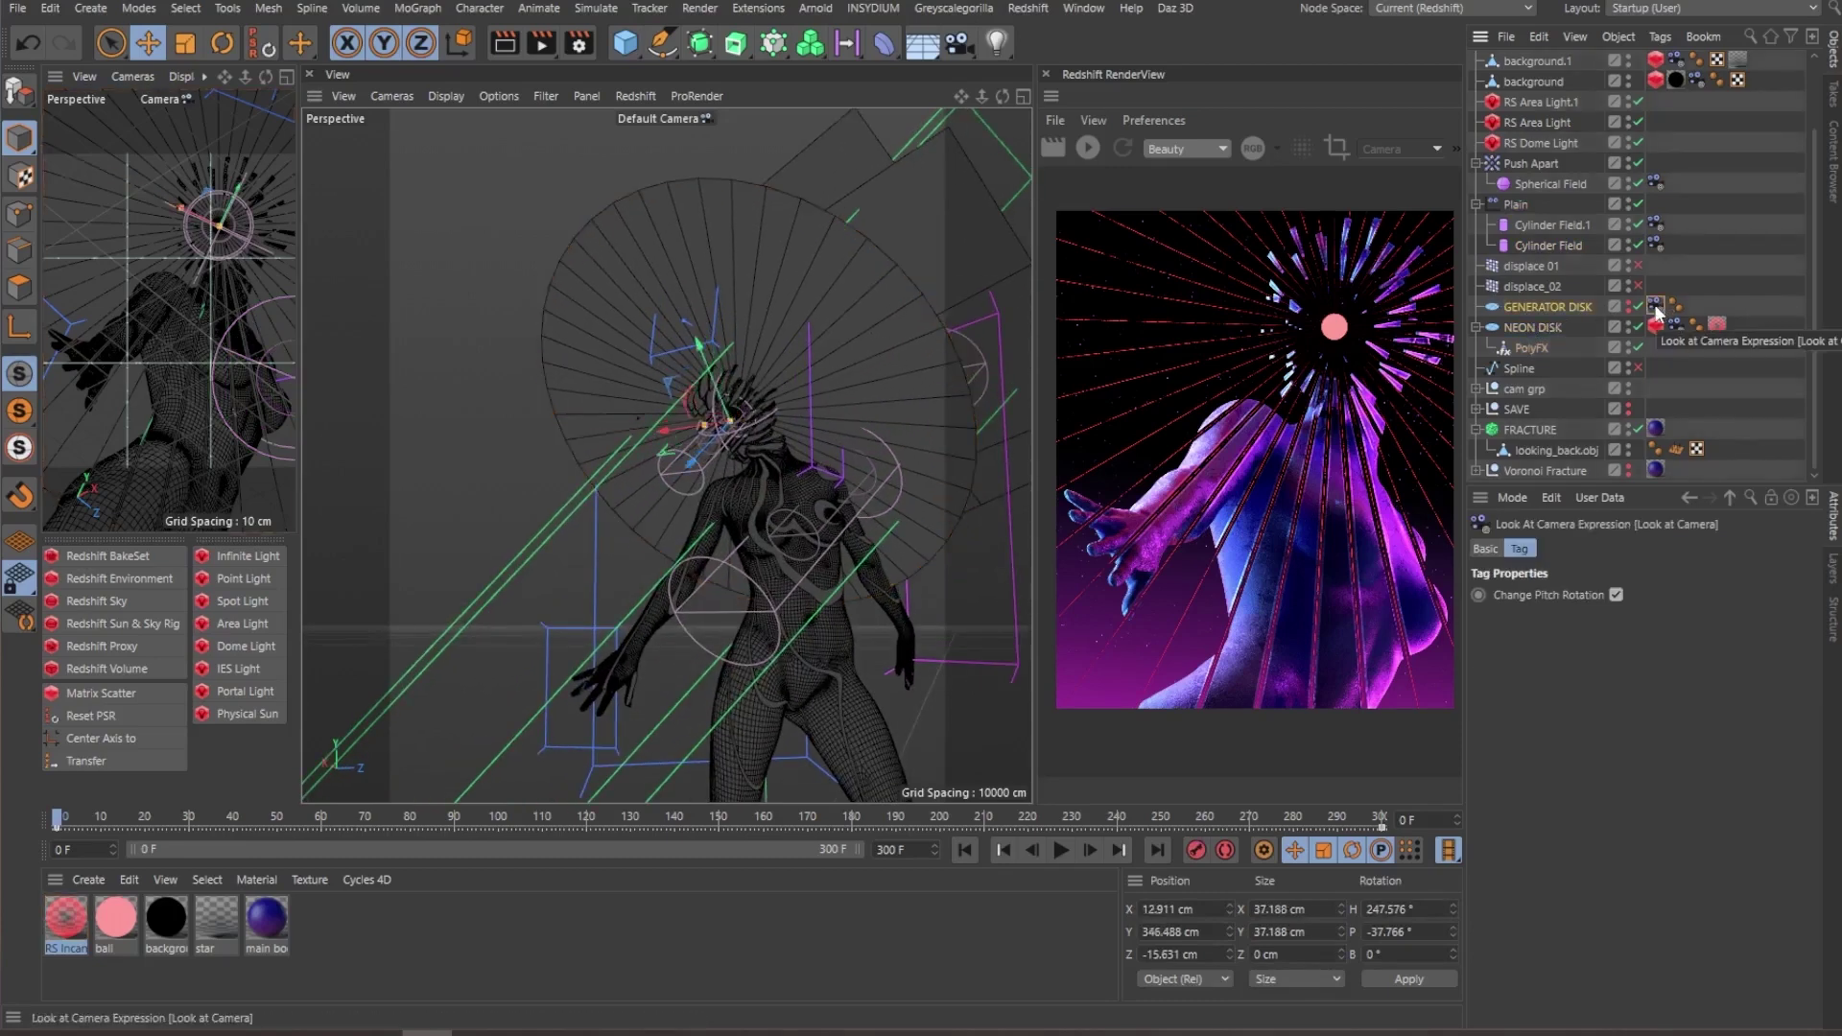
# Check how the disks and fields around the figure face the camera from near and far viewpoints.
pyautogui.click(962, 693)
pyautogui.scroll(-2, 725, 526)
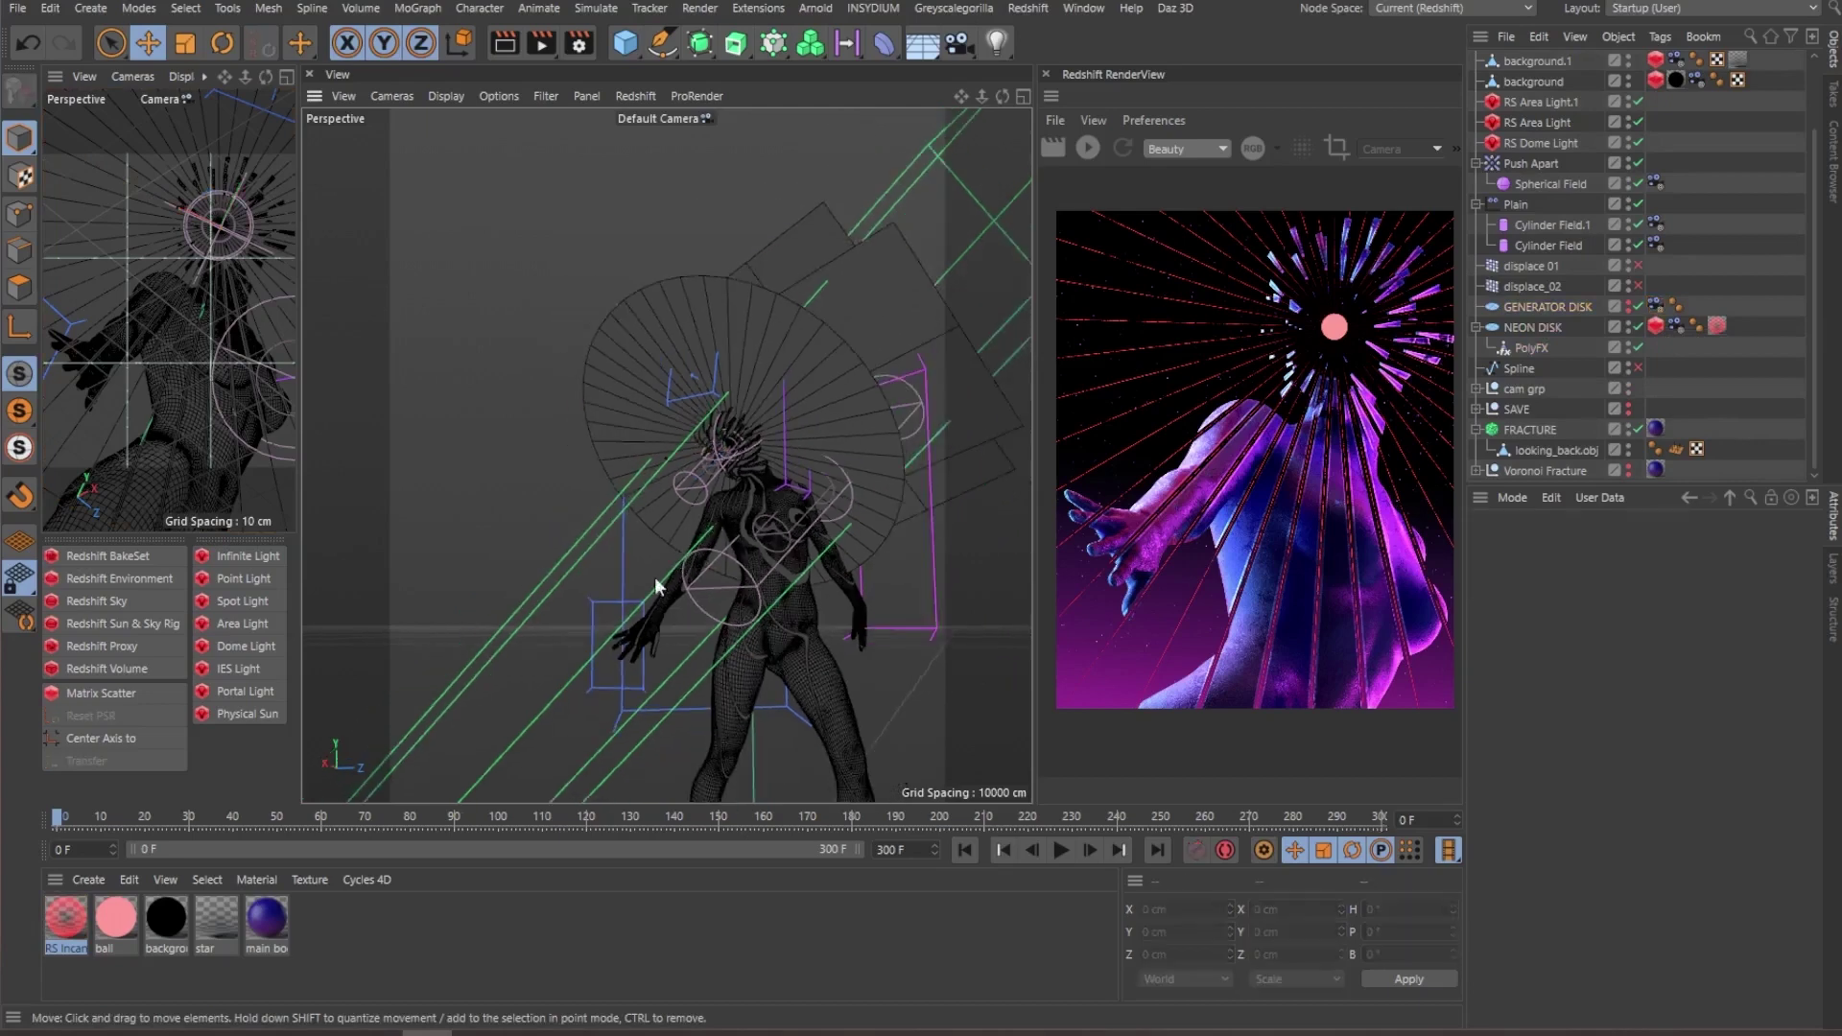
pyautogui.keyDown('alt'); pyautogui.moveTo(652, 578); pyautogui.dragTo(852, 339); pyautogui.keyUp('alt')
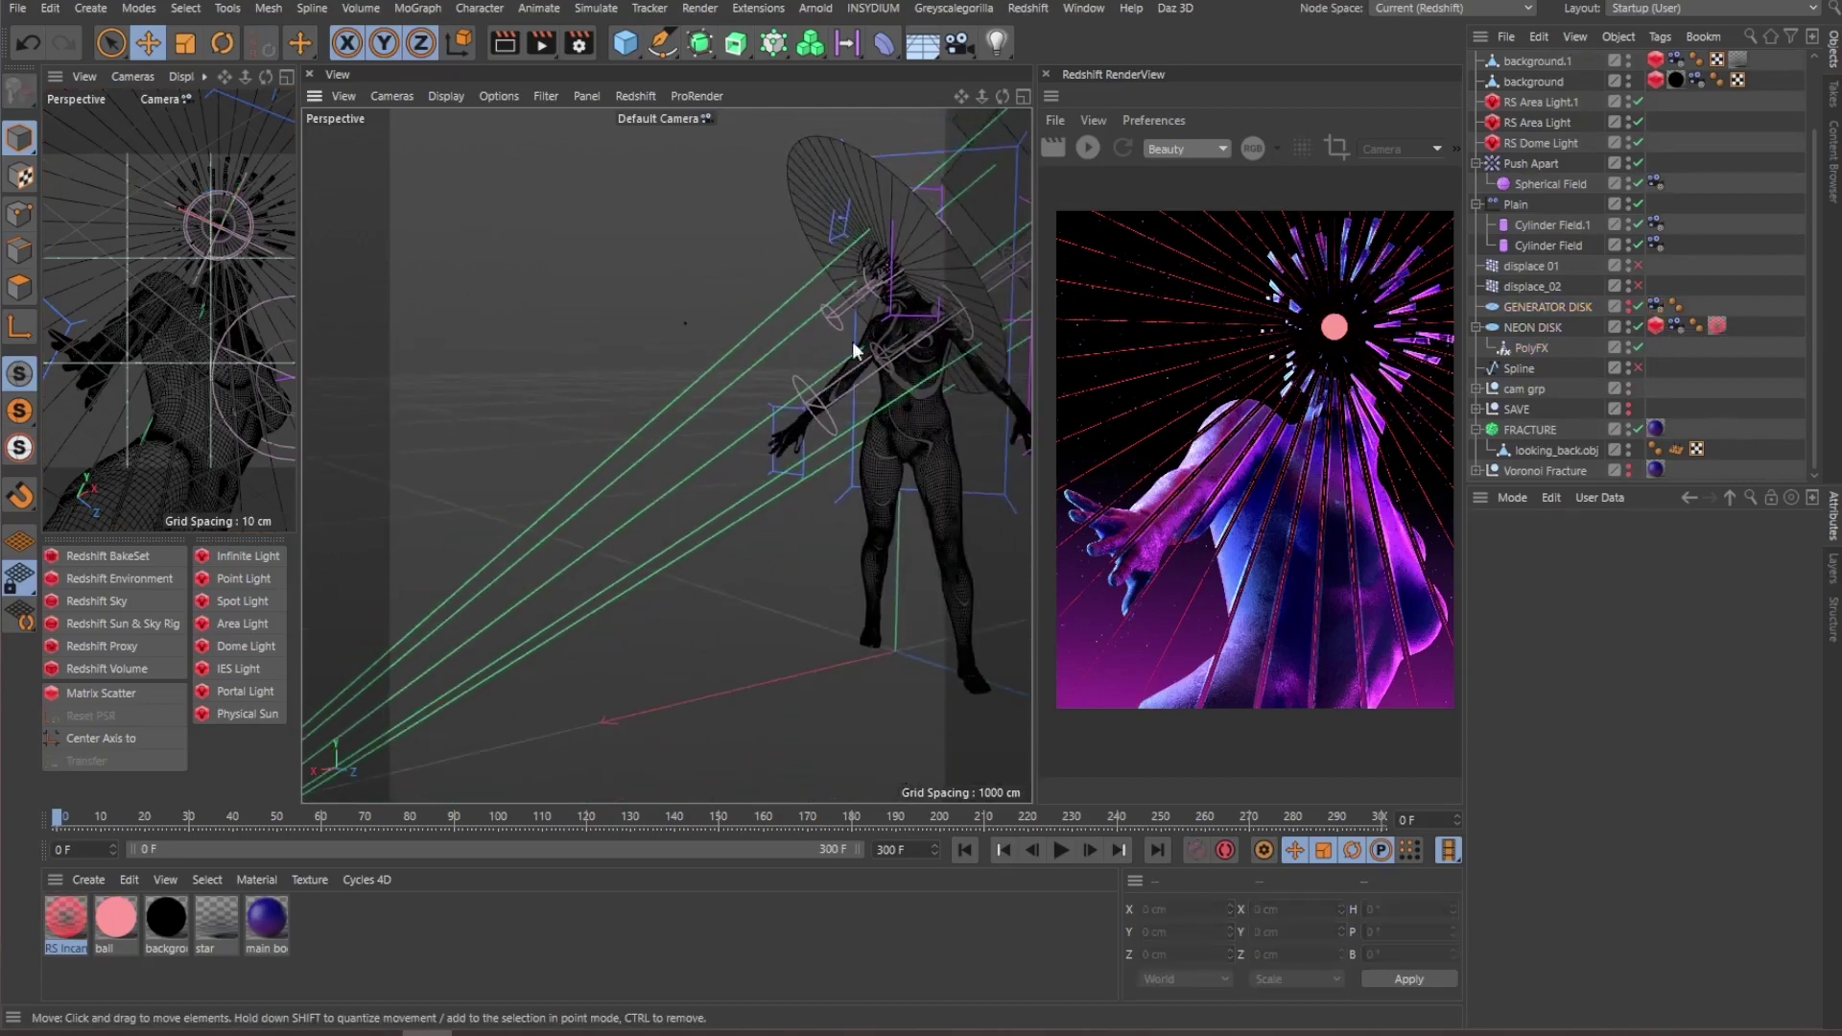
pyautogui.keyDown('alt'); pyautogui.moveTo(468, 706); pyautogui.dragTo(711, 515, button='middle'); pyautogui.keyUp('alt')
pyautogui.keyDown('alt'); pyautogui.moveTo(711, 515); pyautogui.dragTo(567, 631, button='right'); pyautogui.keyUp('alt')
pyautogui.keyDown('alt'); pyautogui.moveTo(511, 637); pyautogui.dragTo(863, 383); pyautogui.keyUp('alt')
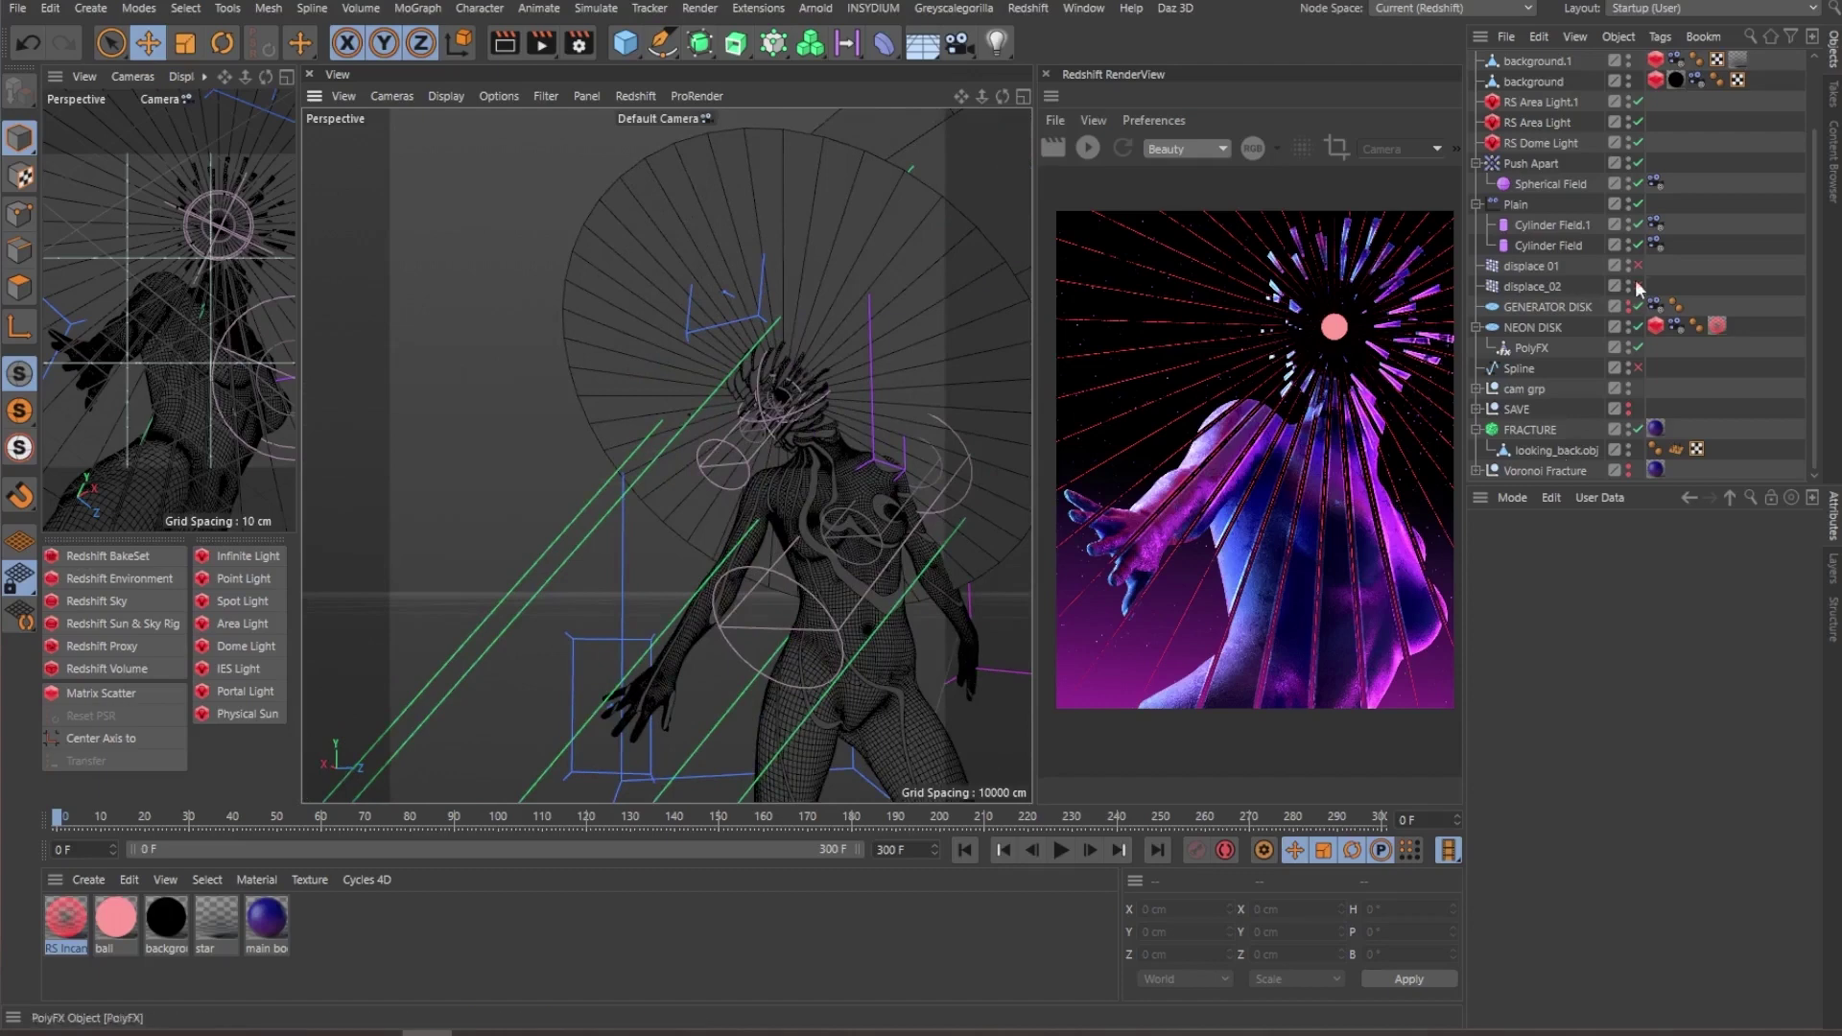
# Inspect the Look at Camera tags on the Spherical Field and both Cylinder Fields, and check the fields' orientation from another angle.
pyautogui.moveTo(1696, 159); pyautogui.dragTo(1634, 286)
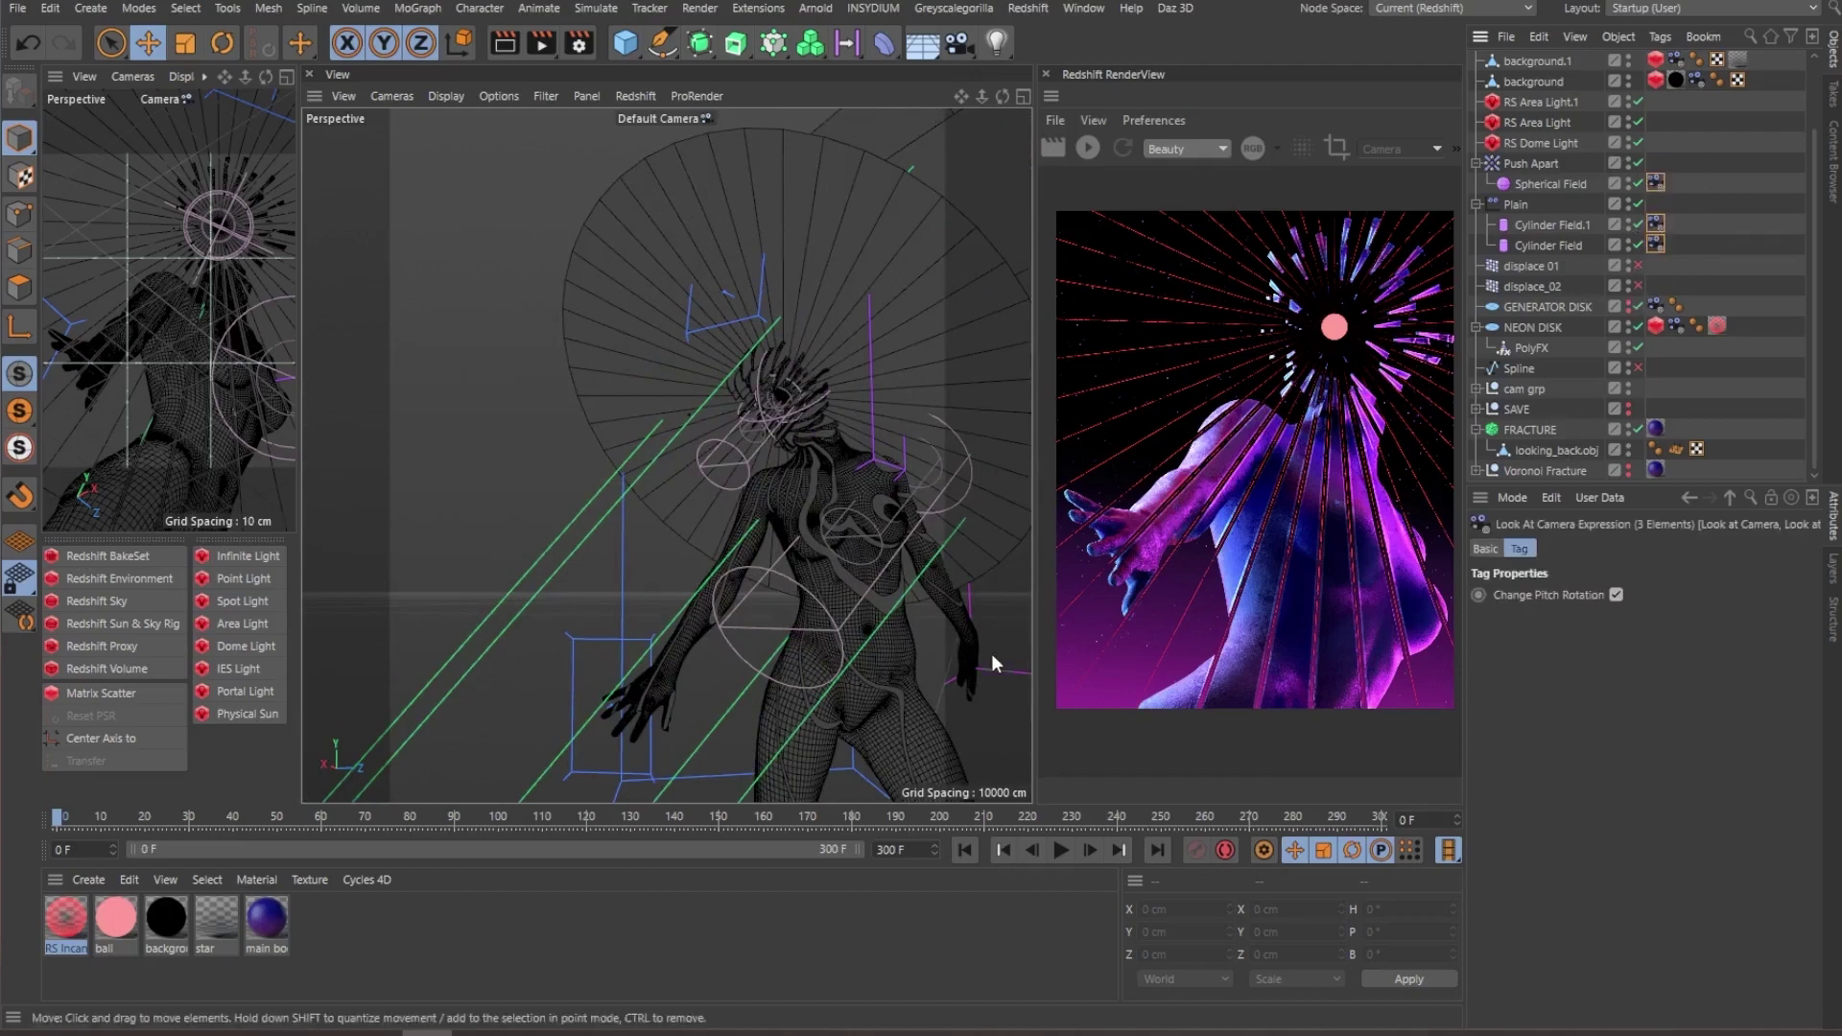
pyautogui.click(1011, 731)
pyautogui.keyDown('alt'); pyautogui.moveTo(1011, 731); pyautogui.dragTo(773, 535); pyautogui.keyUp('alt')
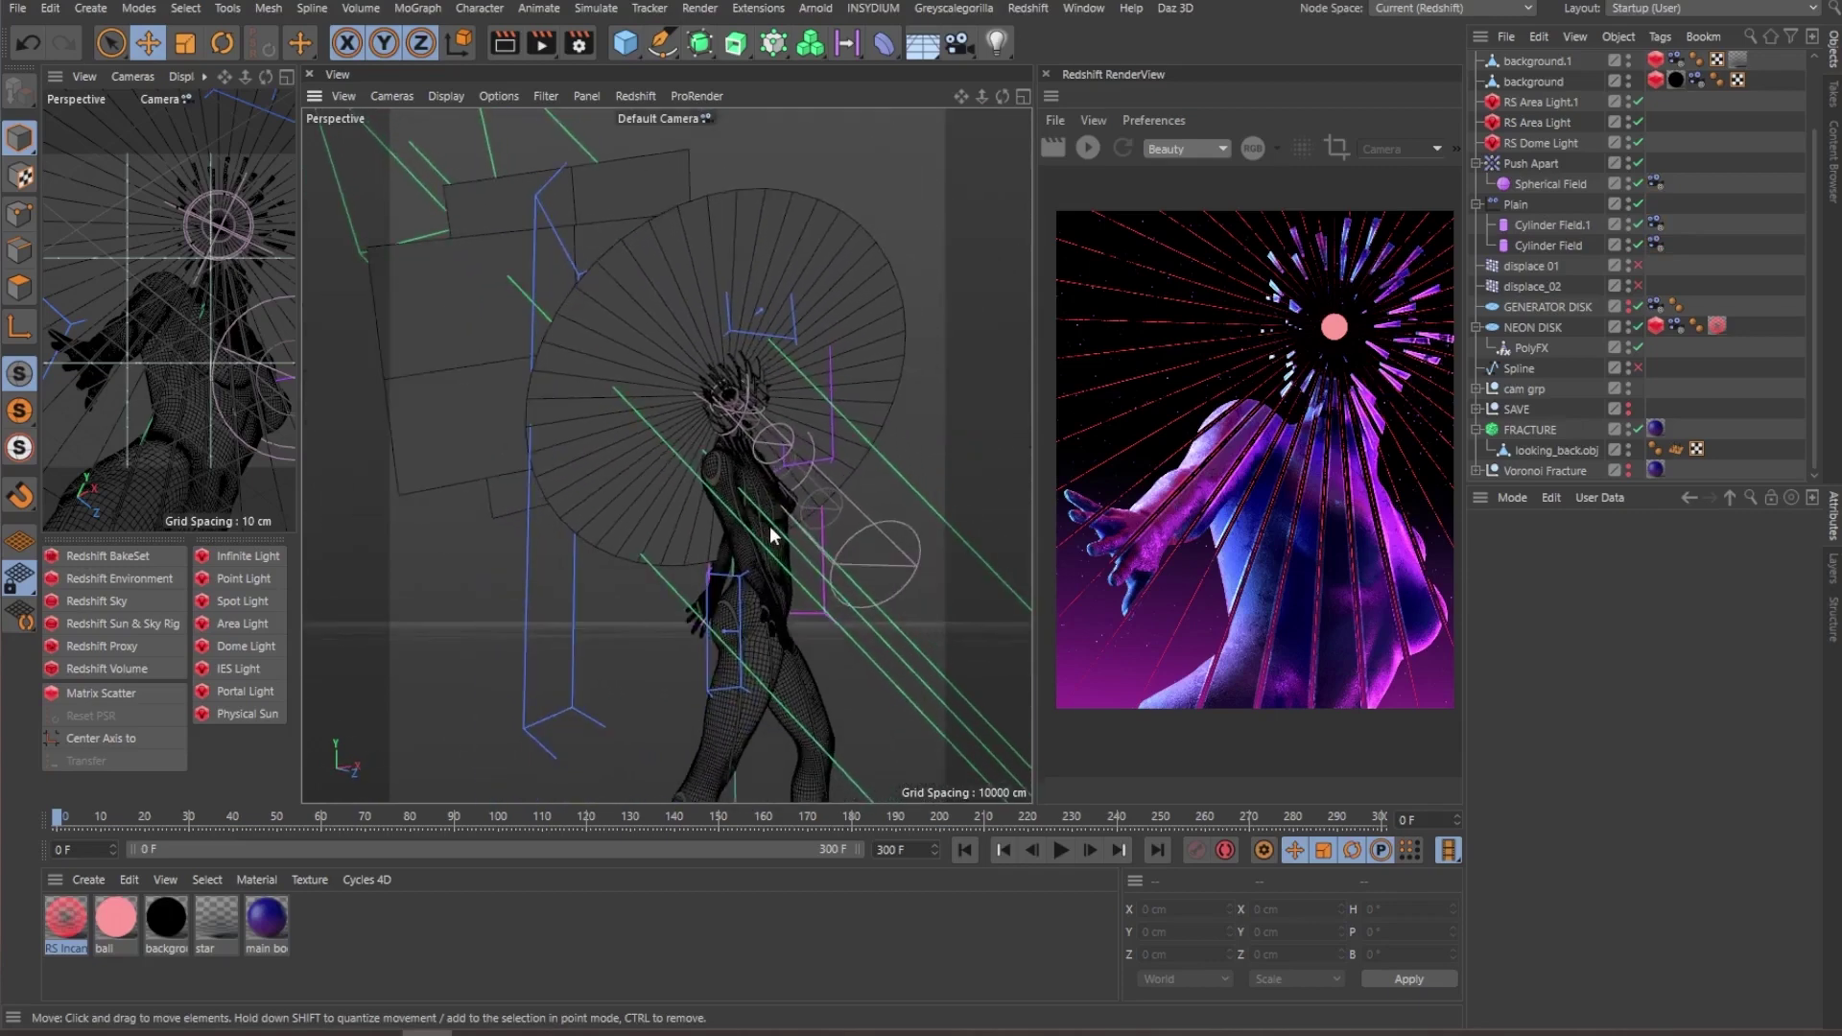